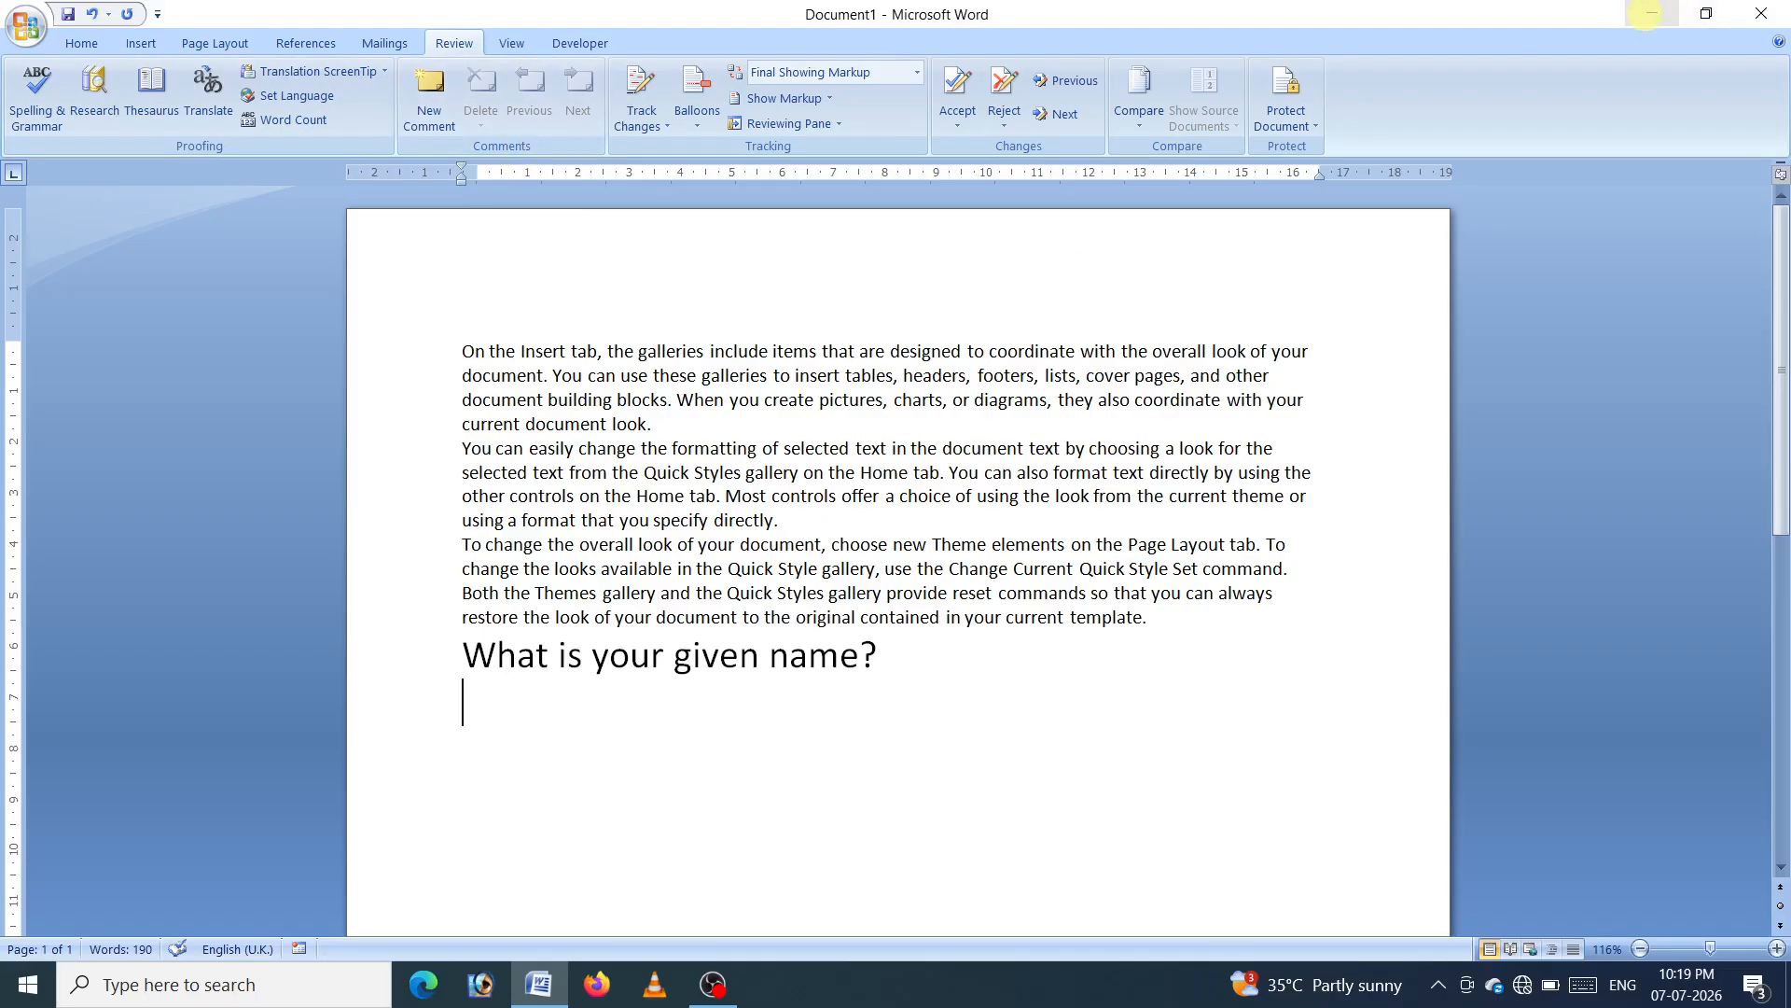
Dismiss the failed server connection message on the desktop and return to the Word document
{"action": "left_click", "coordinate": [1649, 14]}
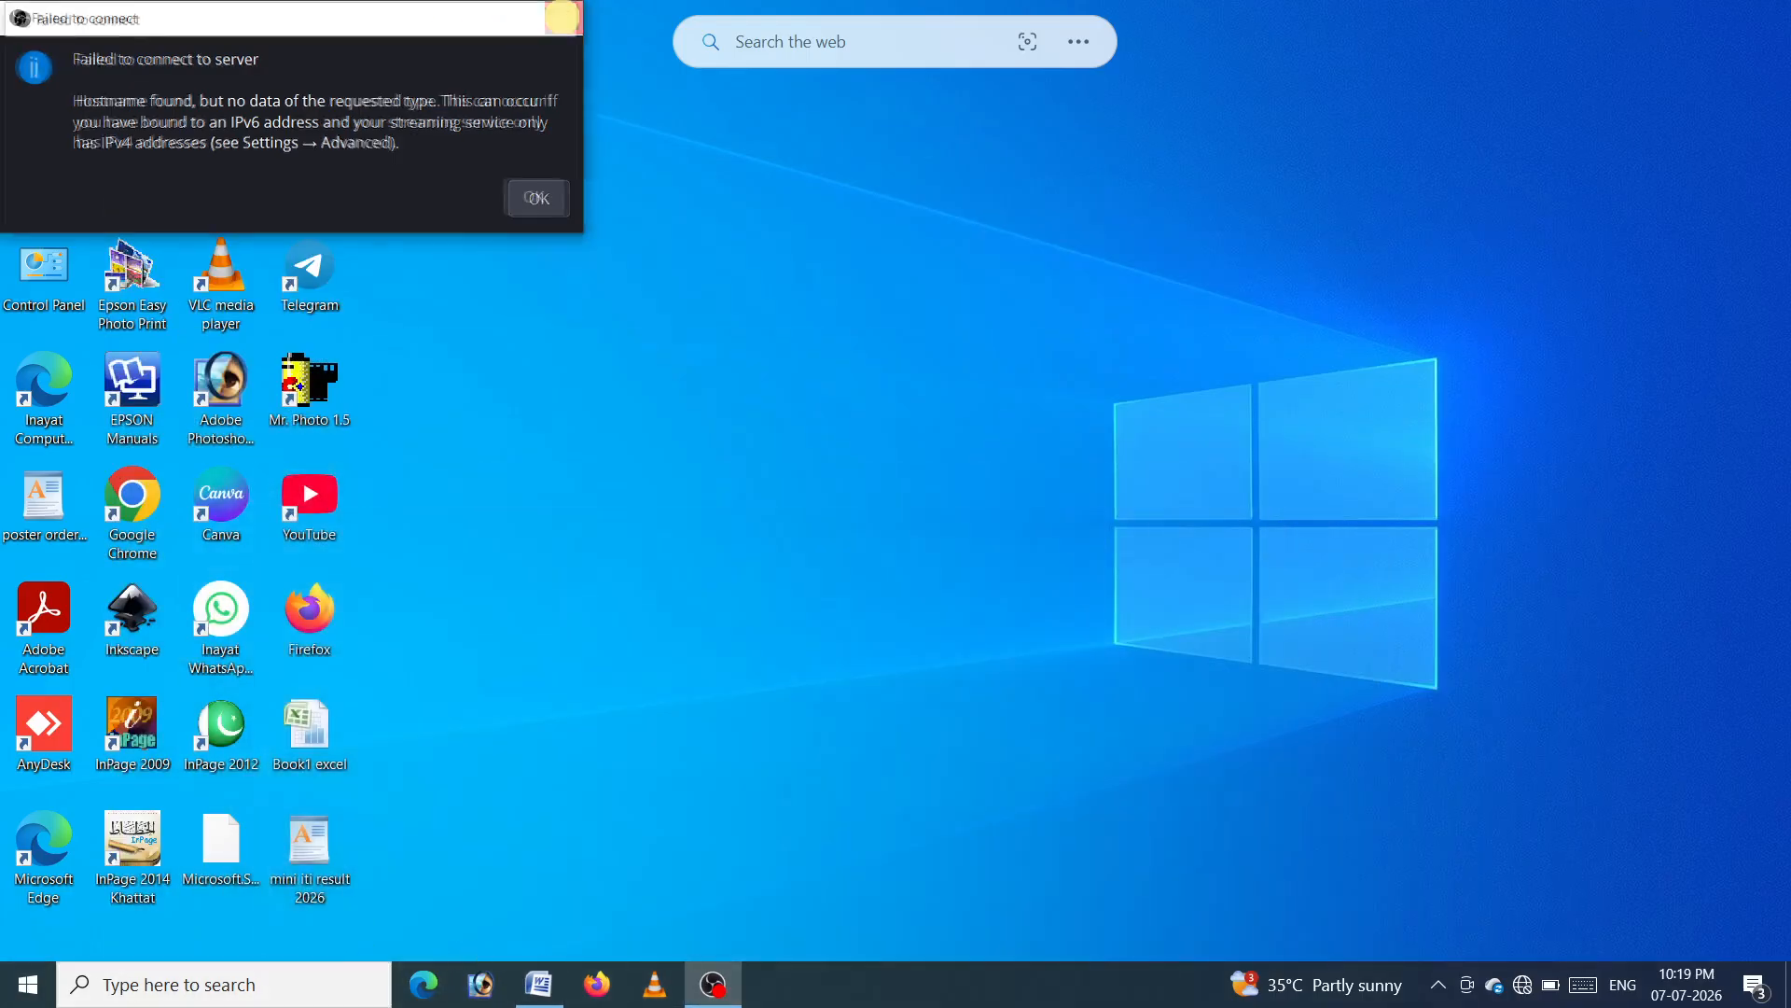
{"action": "left_click", "coordinate": [563, 17]}
{"action": "left_click", "coordinate": [539, 984]}
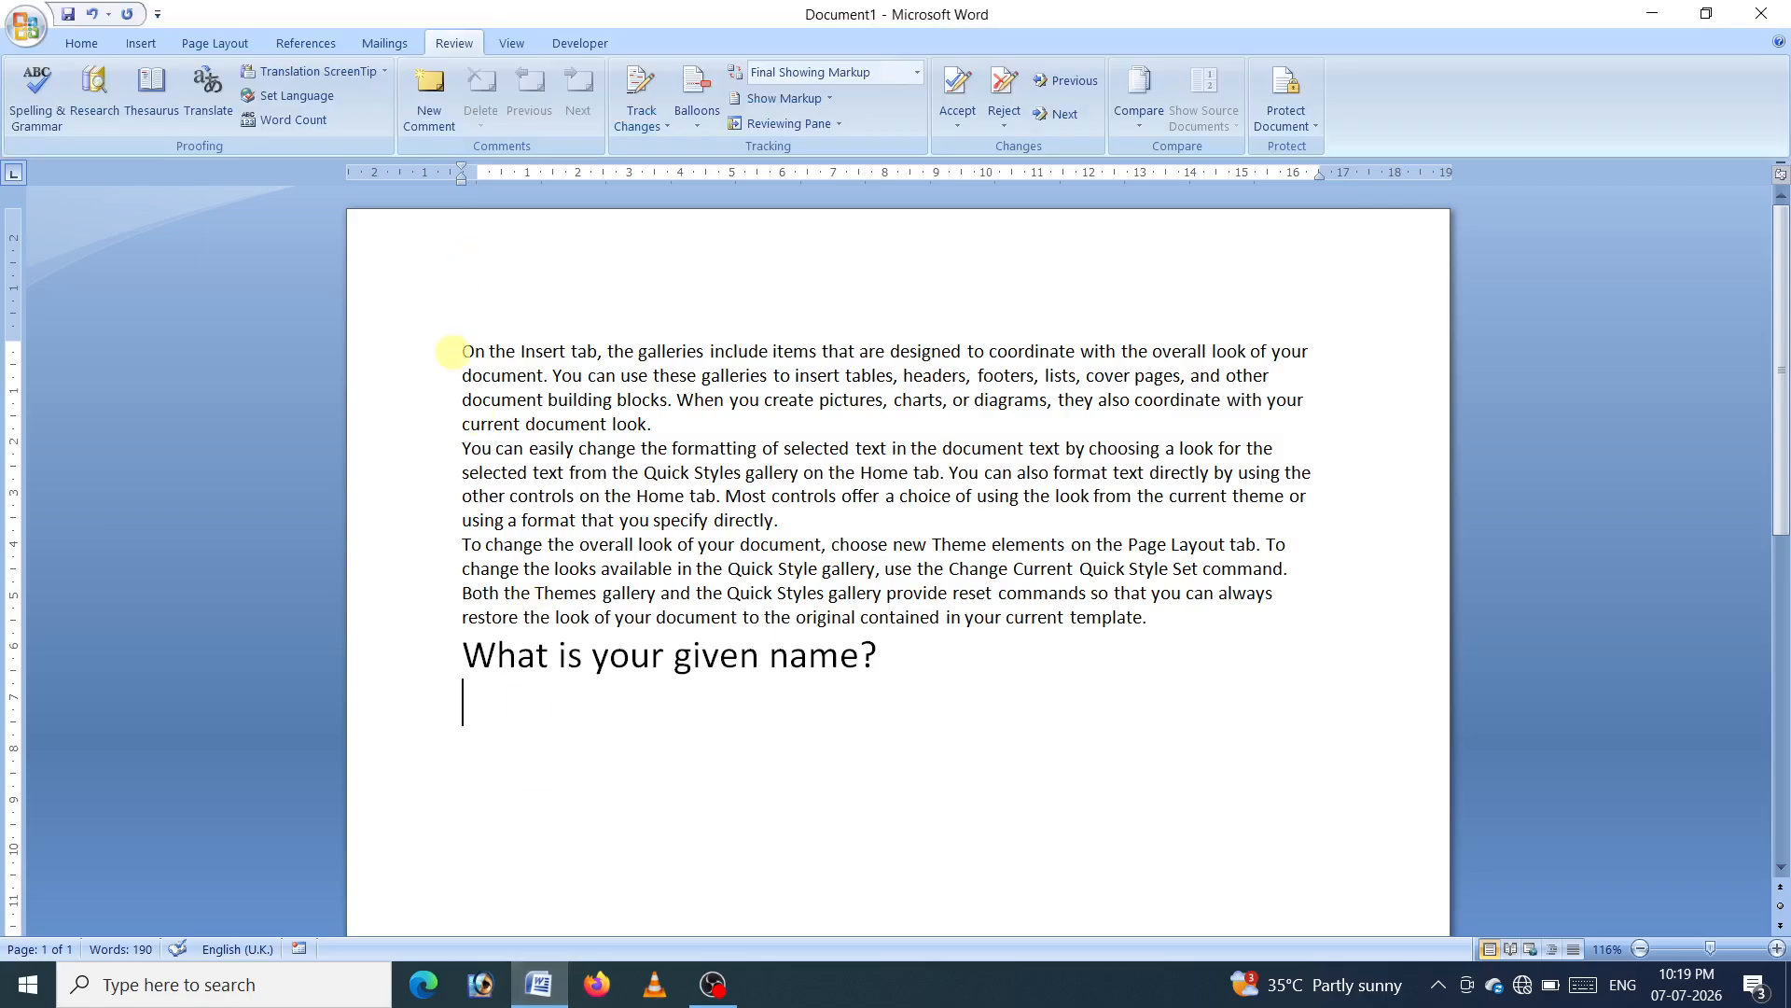
{"action": "left_click", "coordinate": [459, 351]}
{"action": "left_click", "coordinate": [560, 351]}
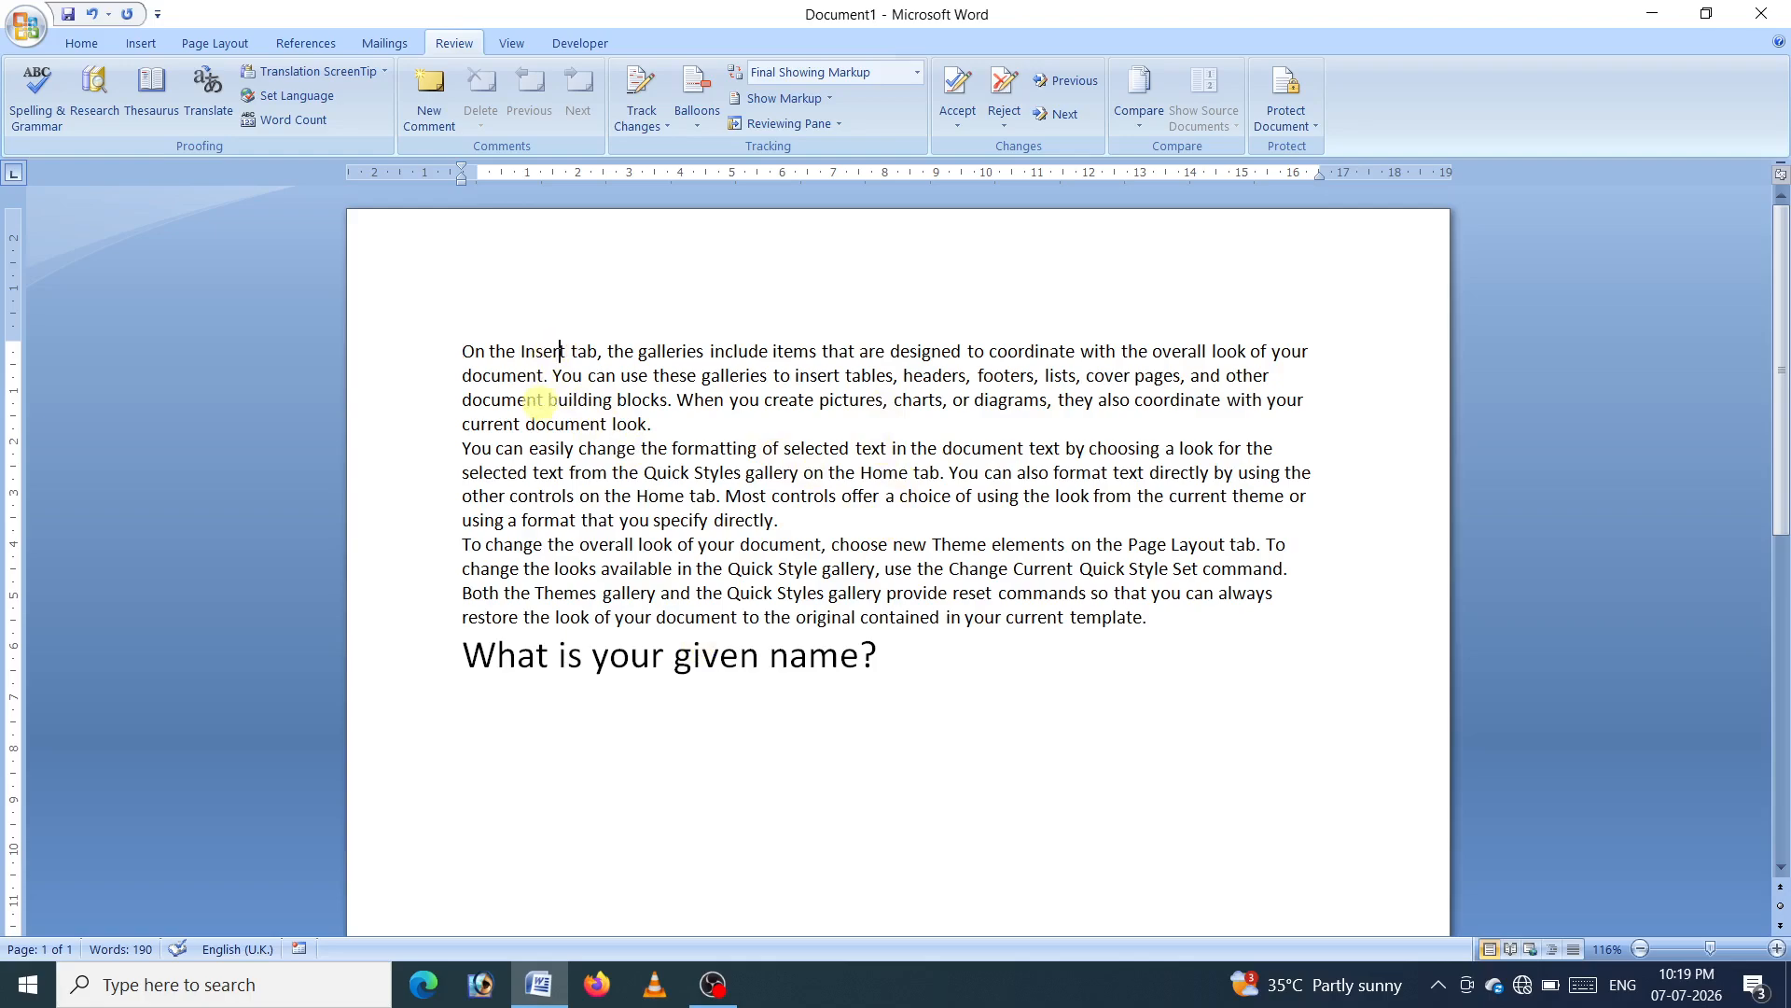
{"action": "key", "text": "BackSpace"}
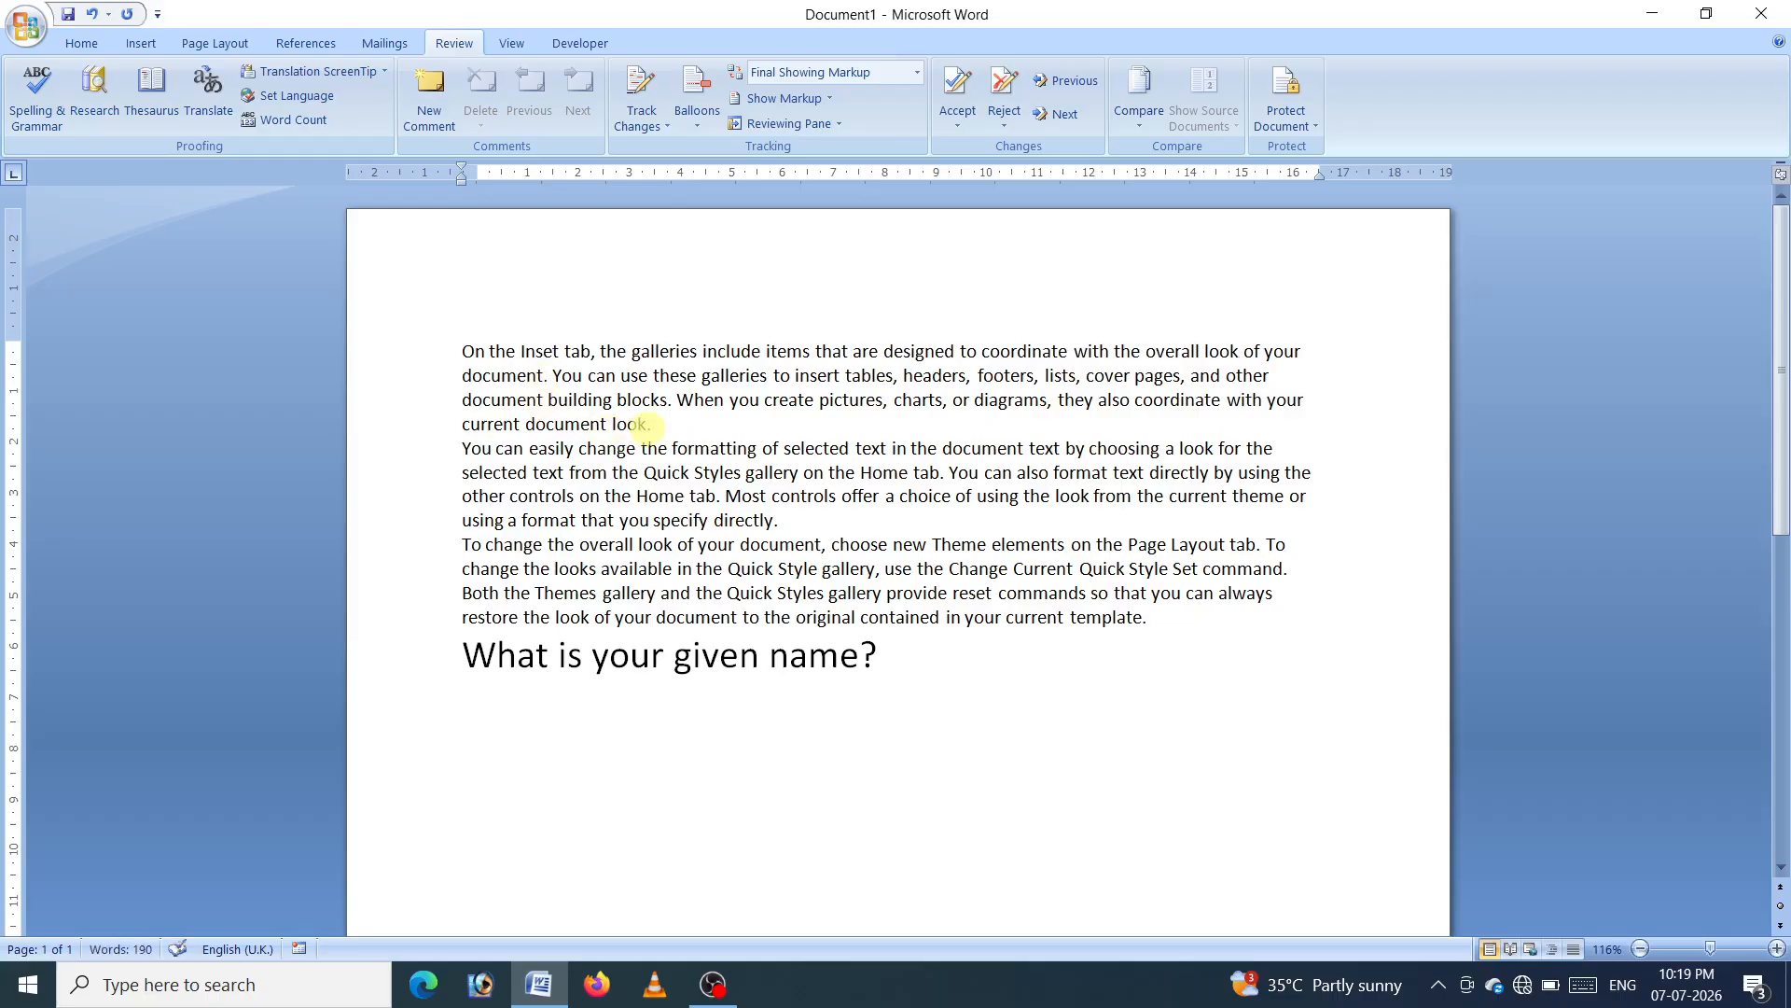
{"action": "left_click", "coordinate": [660, 424]}
{"action": "type", "text": "r"}
Misspell "Insert" as "Insrt" and the last "document" as "doument" in the first paragraph
{"action": "double_click", "coordinate": [557, 352]}
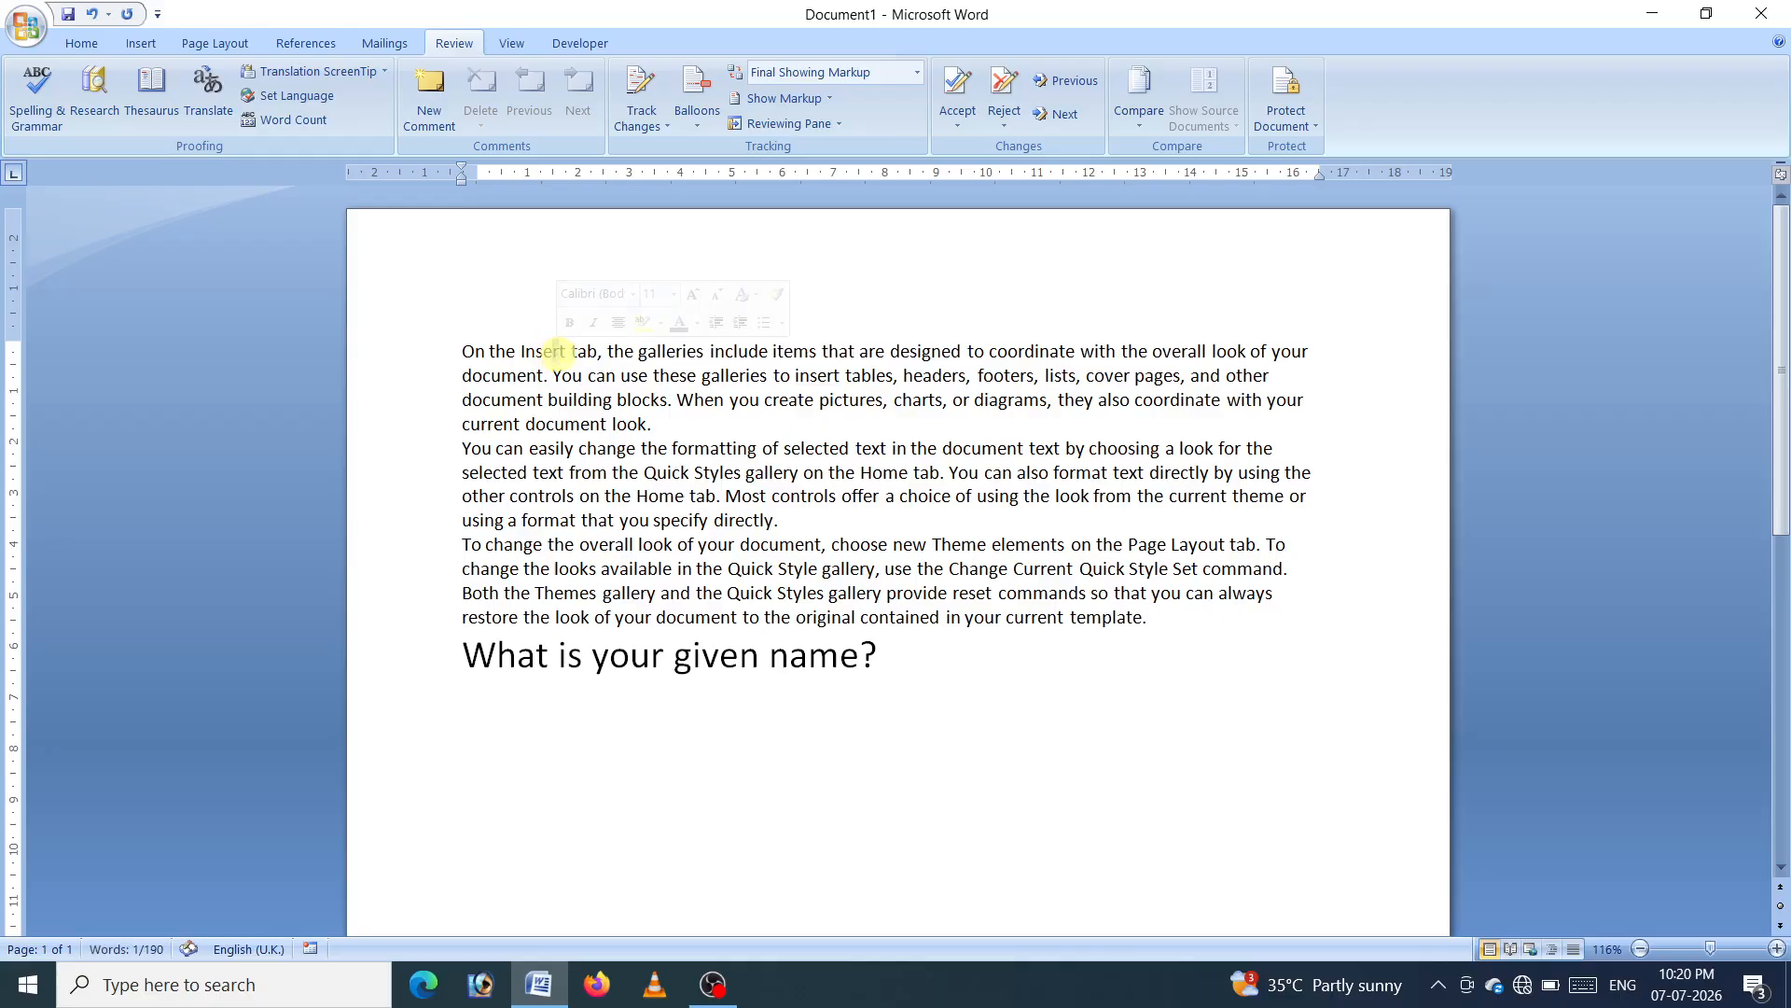
{"action": "key", "text": "Delete"}
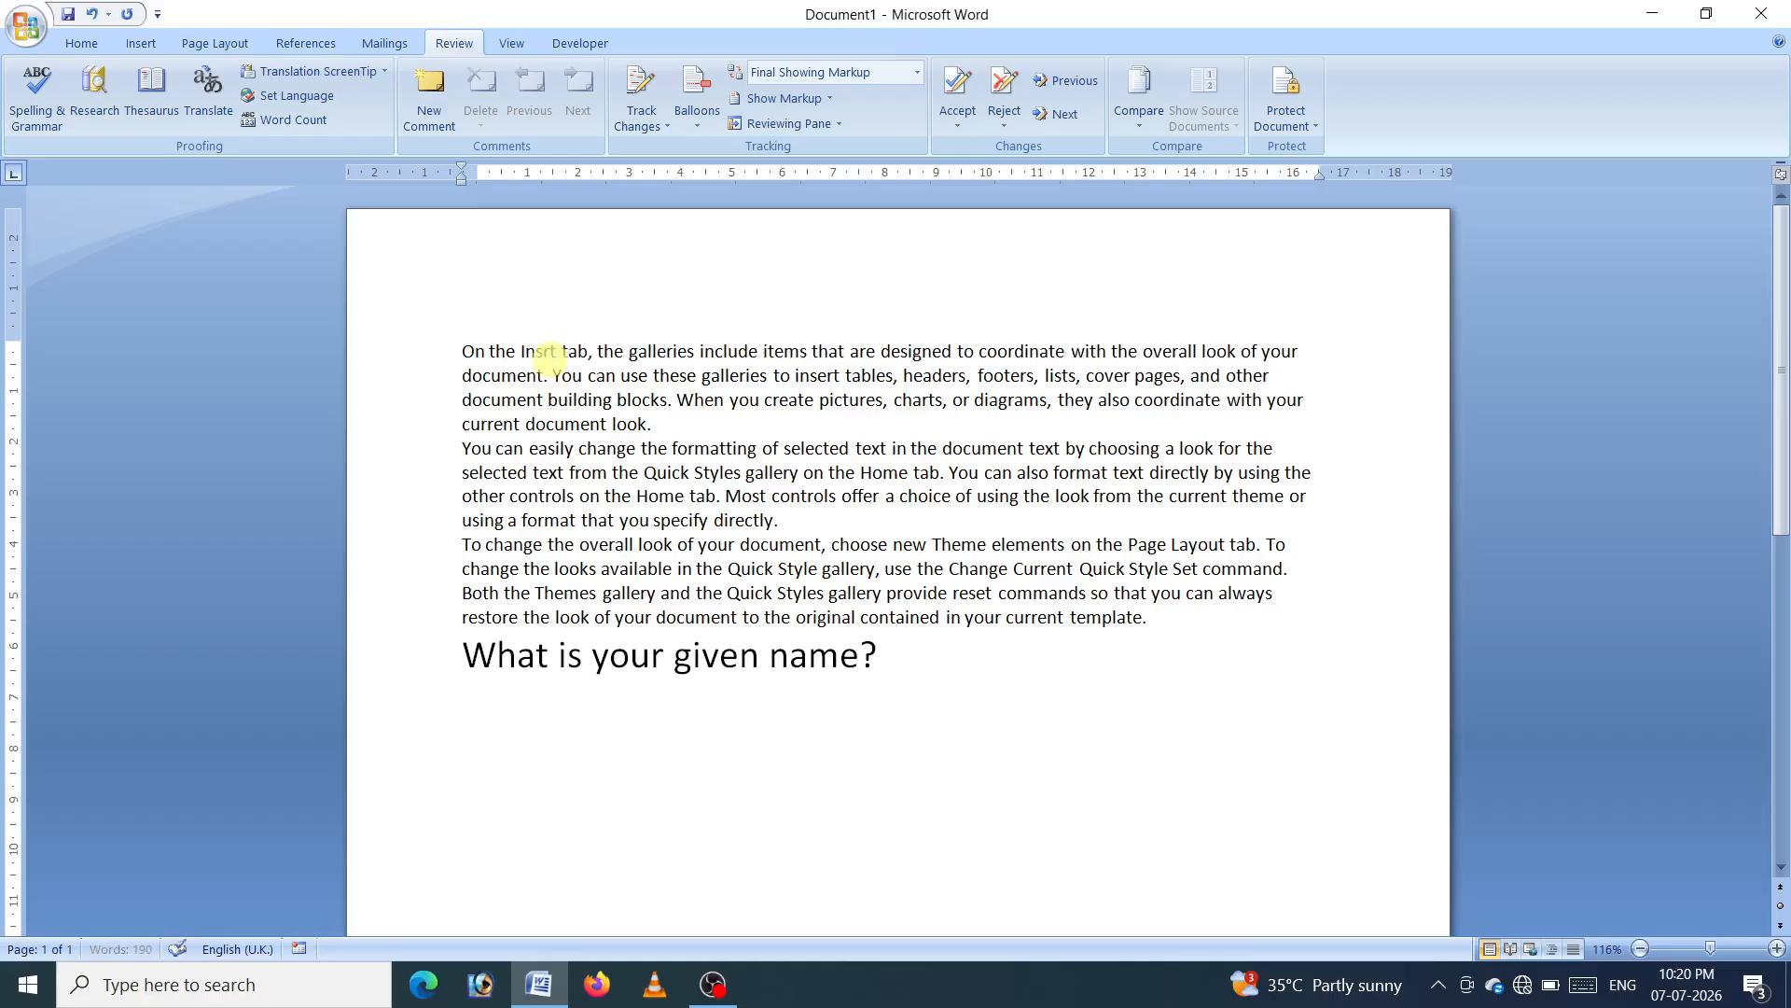
{"action": "left_click", "coordinate": [547, 424]}
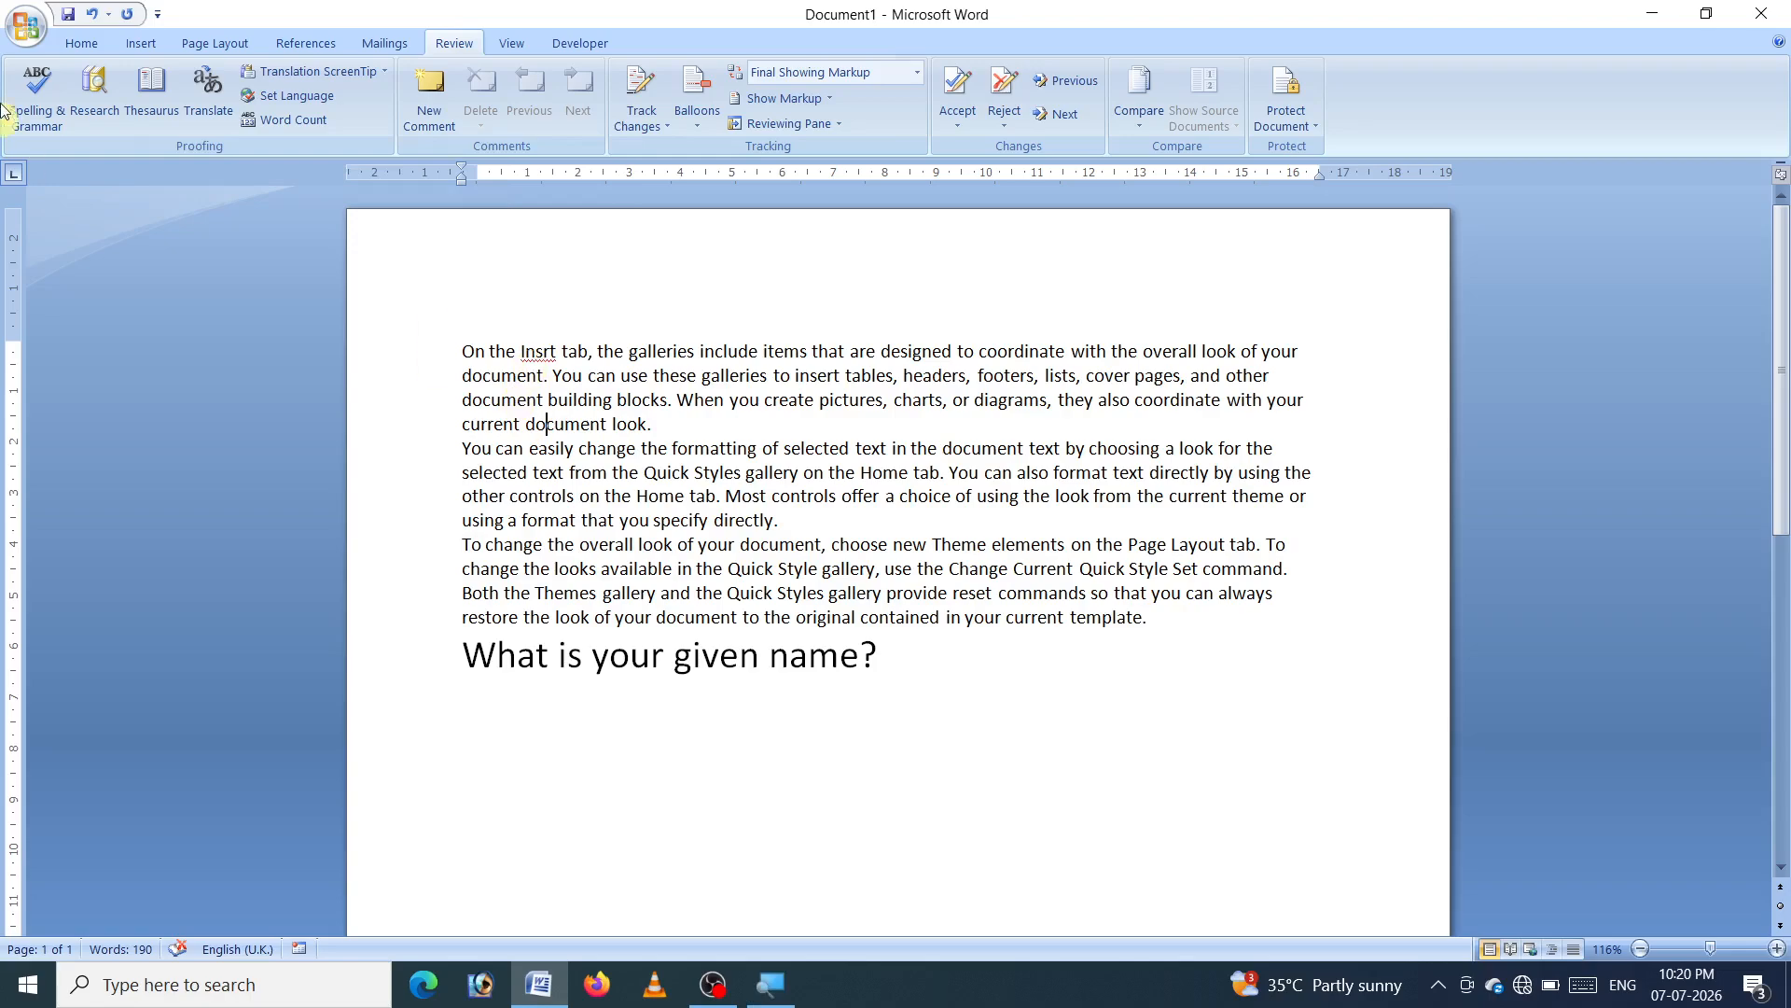
{"action": "left_click", "coordinate": [558, 422]}
{"action": "key", "text": "BackSpace"}
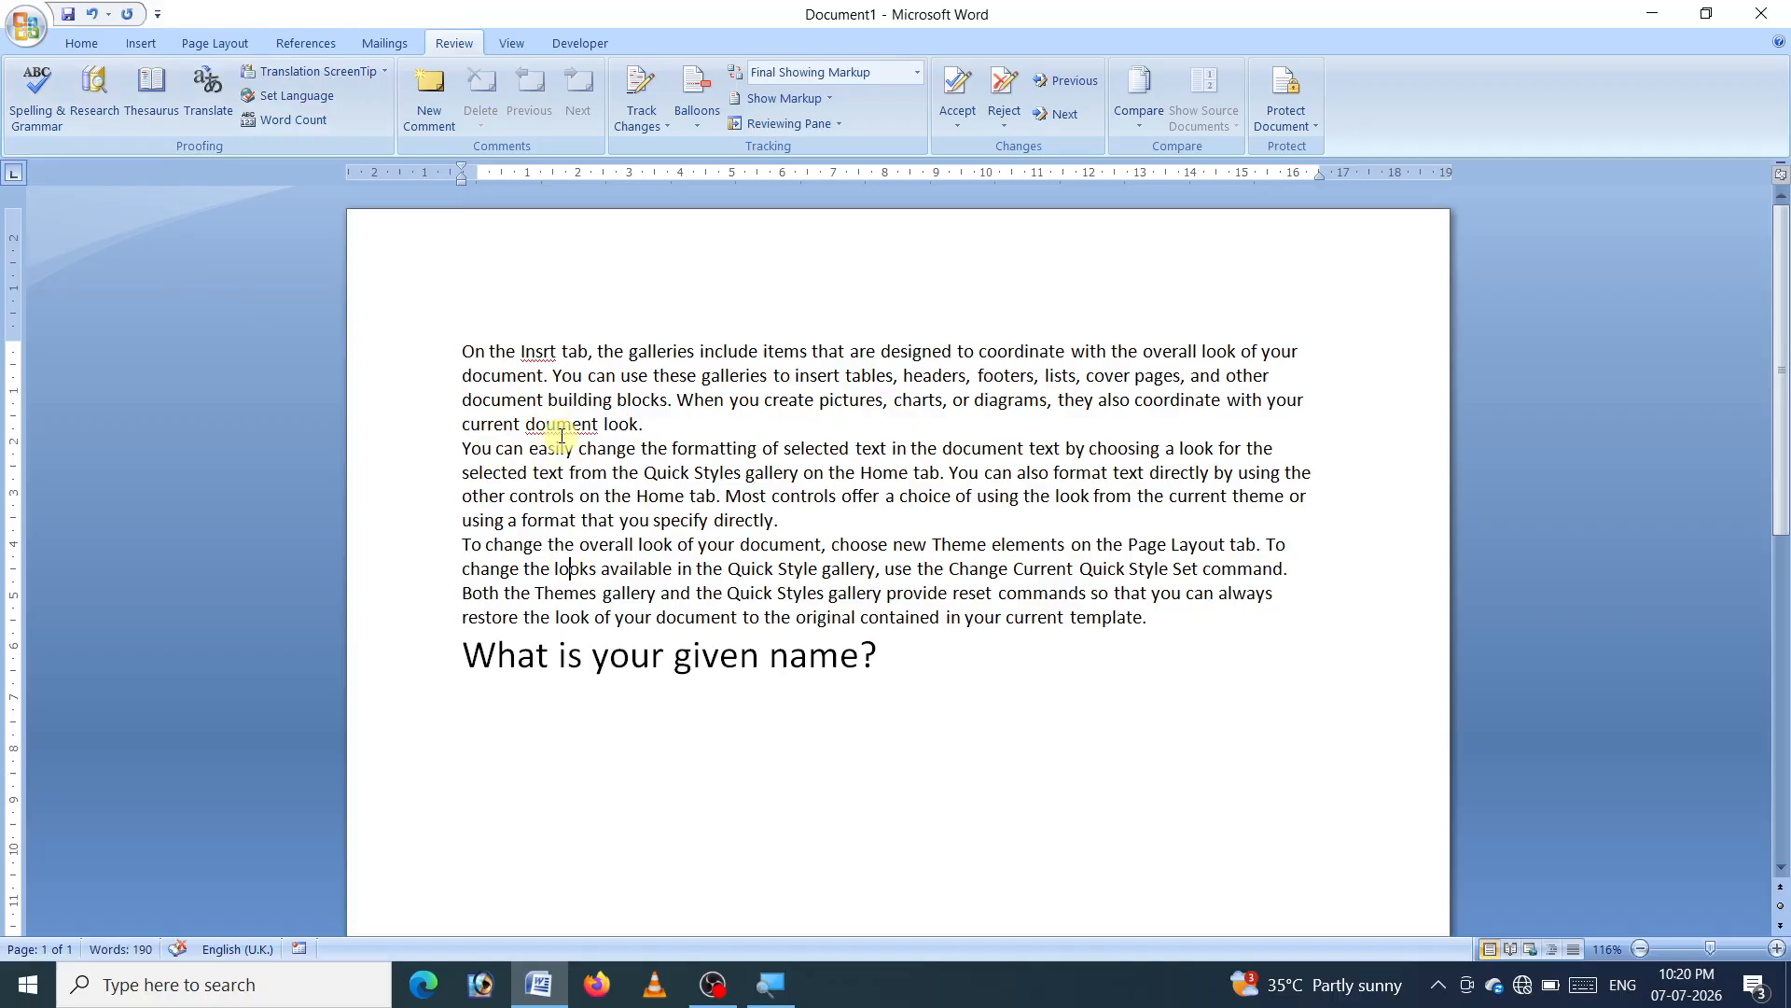
Delete the question mark at the end of the line "What is your given name?"
{"action": "left_click", "coordinate": [887, 658]}
{"action": "key", "text": "BackSpace"}
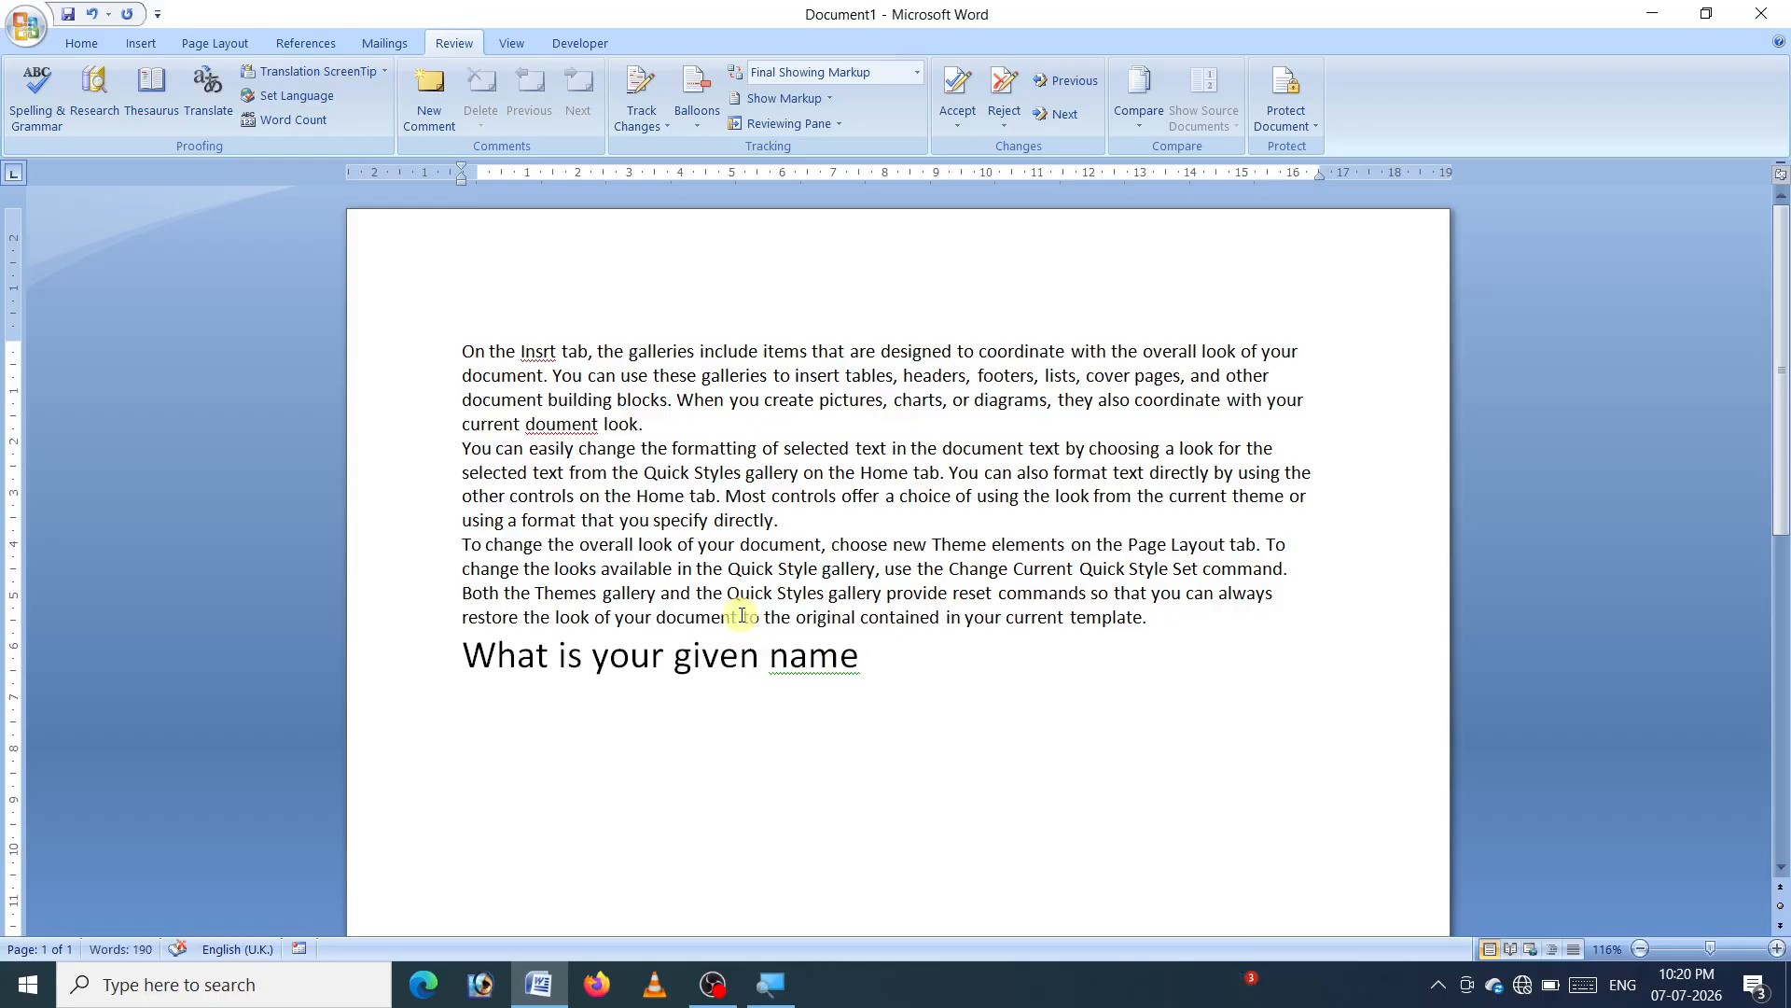
{"action": "left_click", "coordinate": [741, 616]}
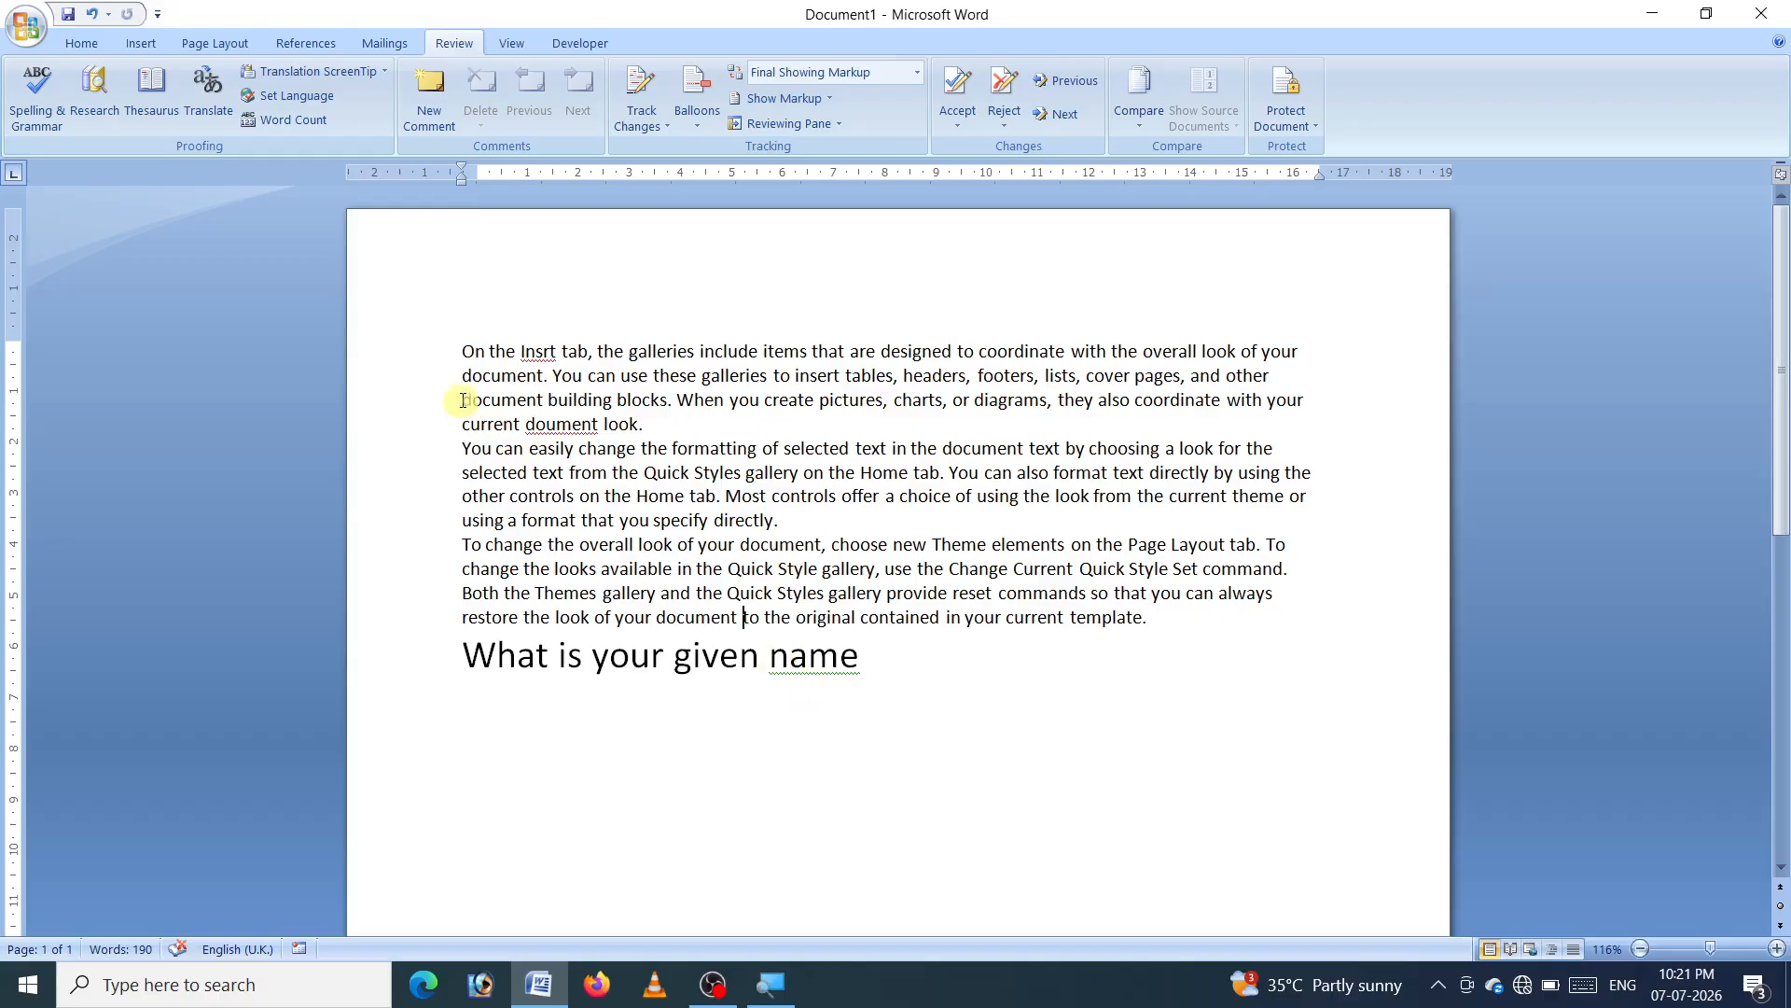
Start the spelling and grammar check from the word "doument" and ignore that misspelling once
{"action": "left_click", "coordinate": [548, 425]}
{"action": "left_click", "coordinate": [25, 120]}
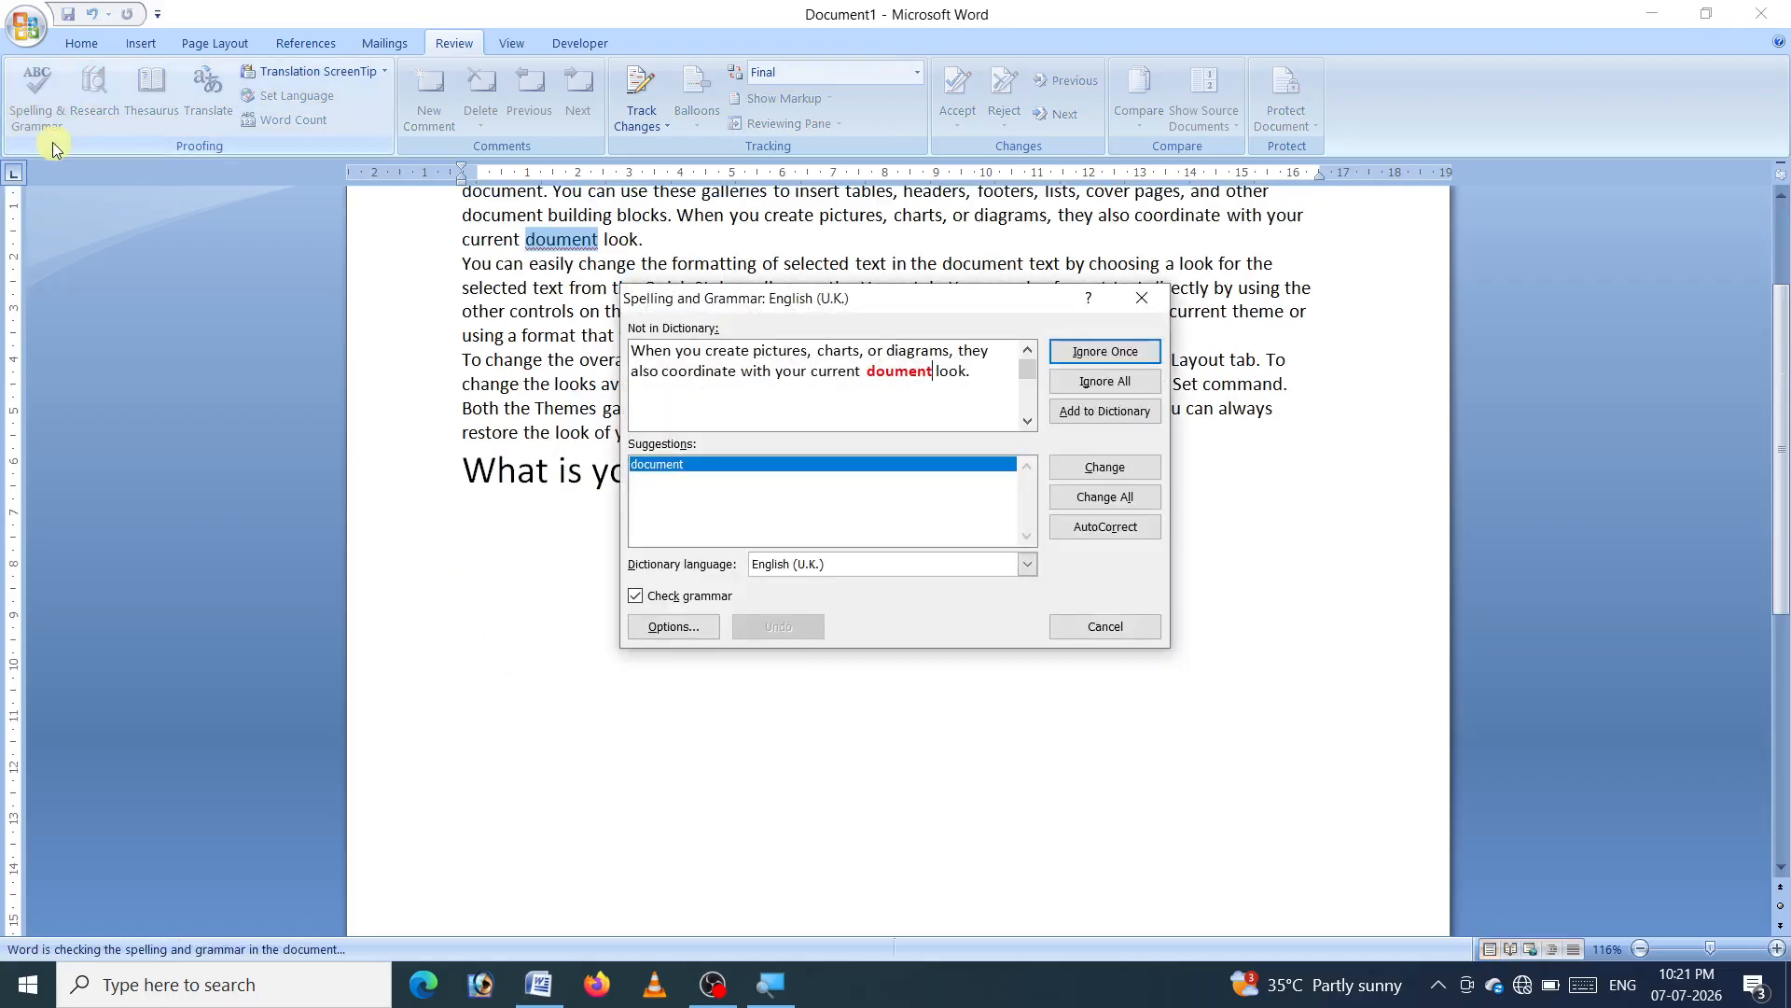
{"action": "left_click", "coordinate": [905, 377]}
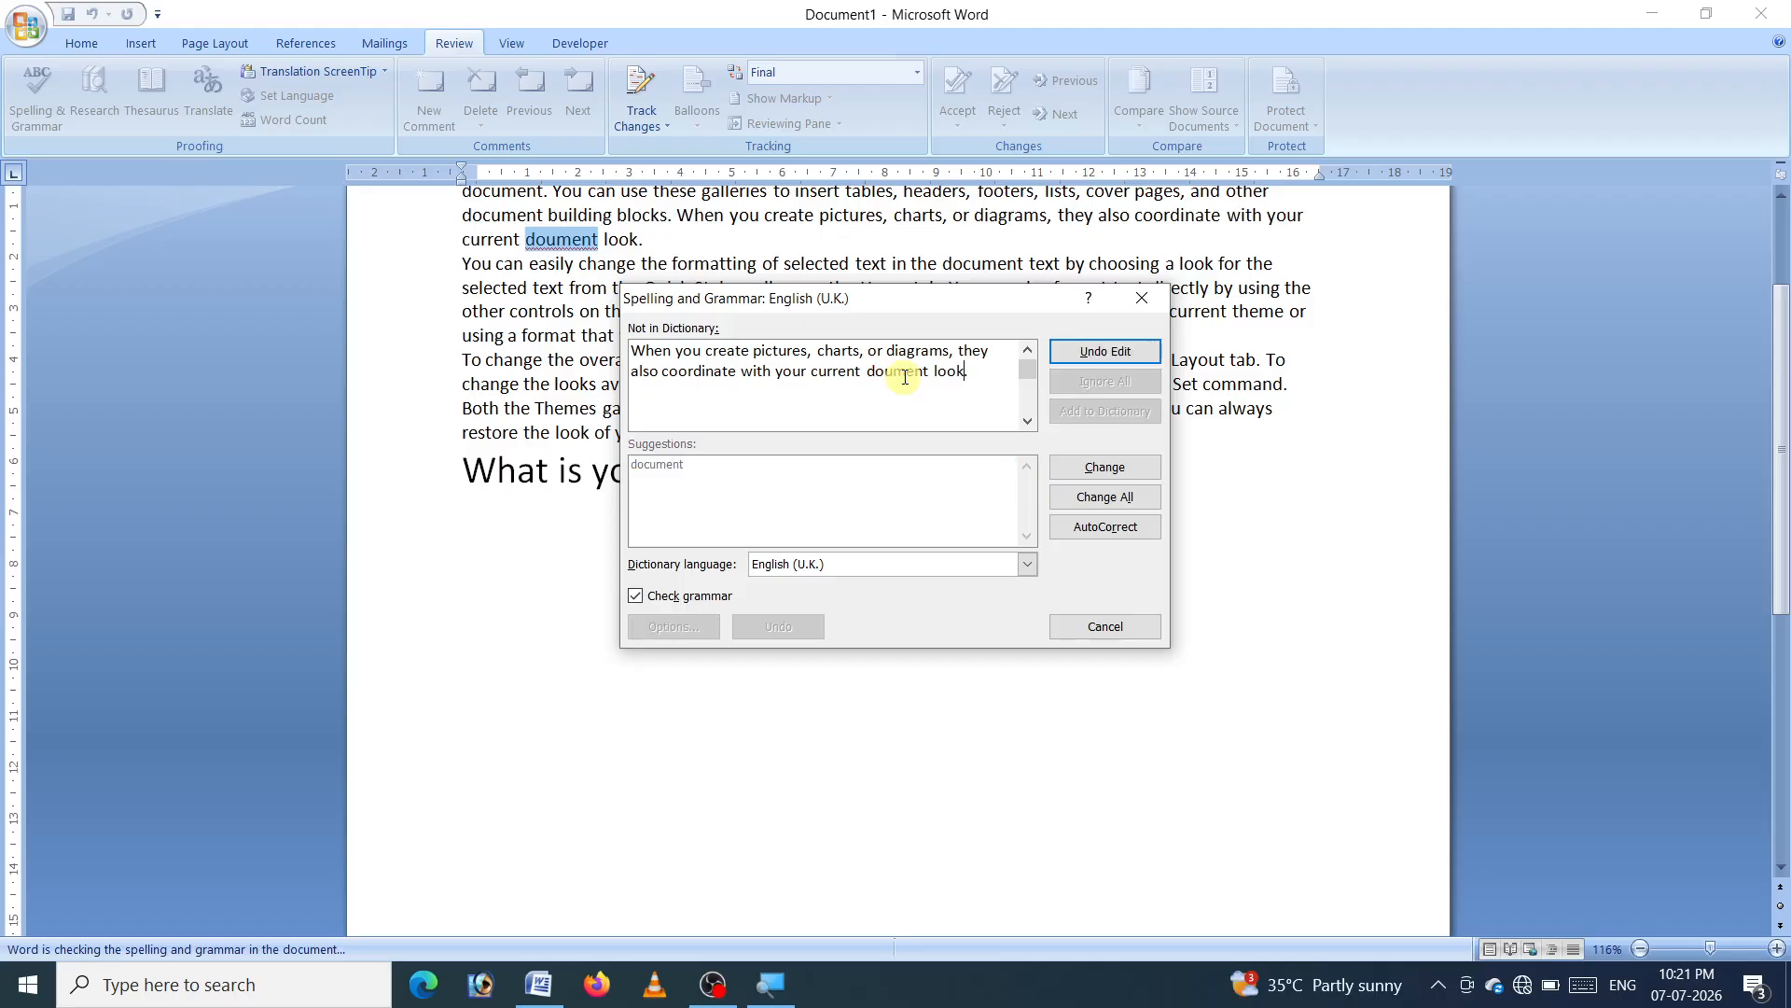
{"action": "left_click", "coordinate": [1084, 353]}
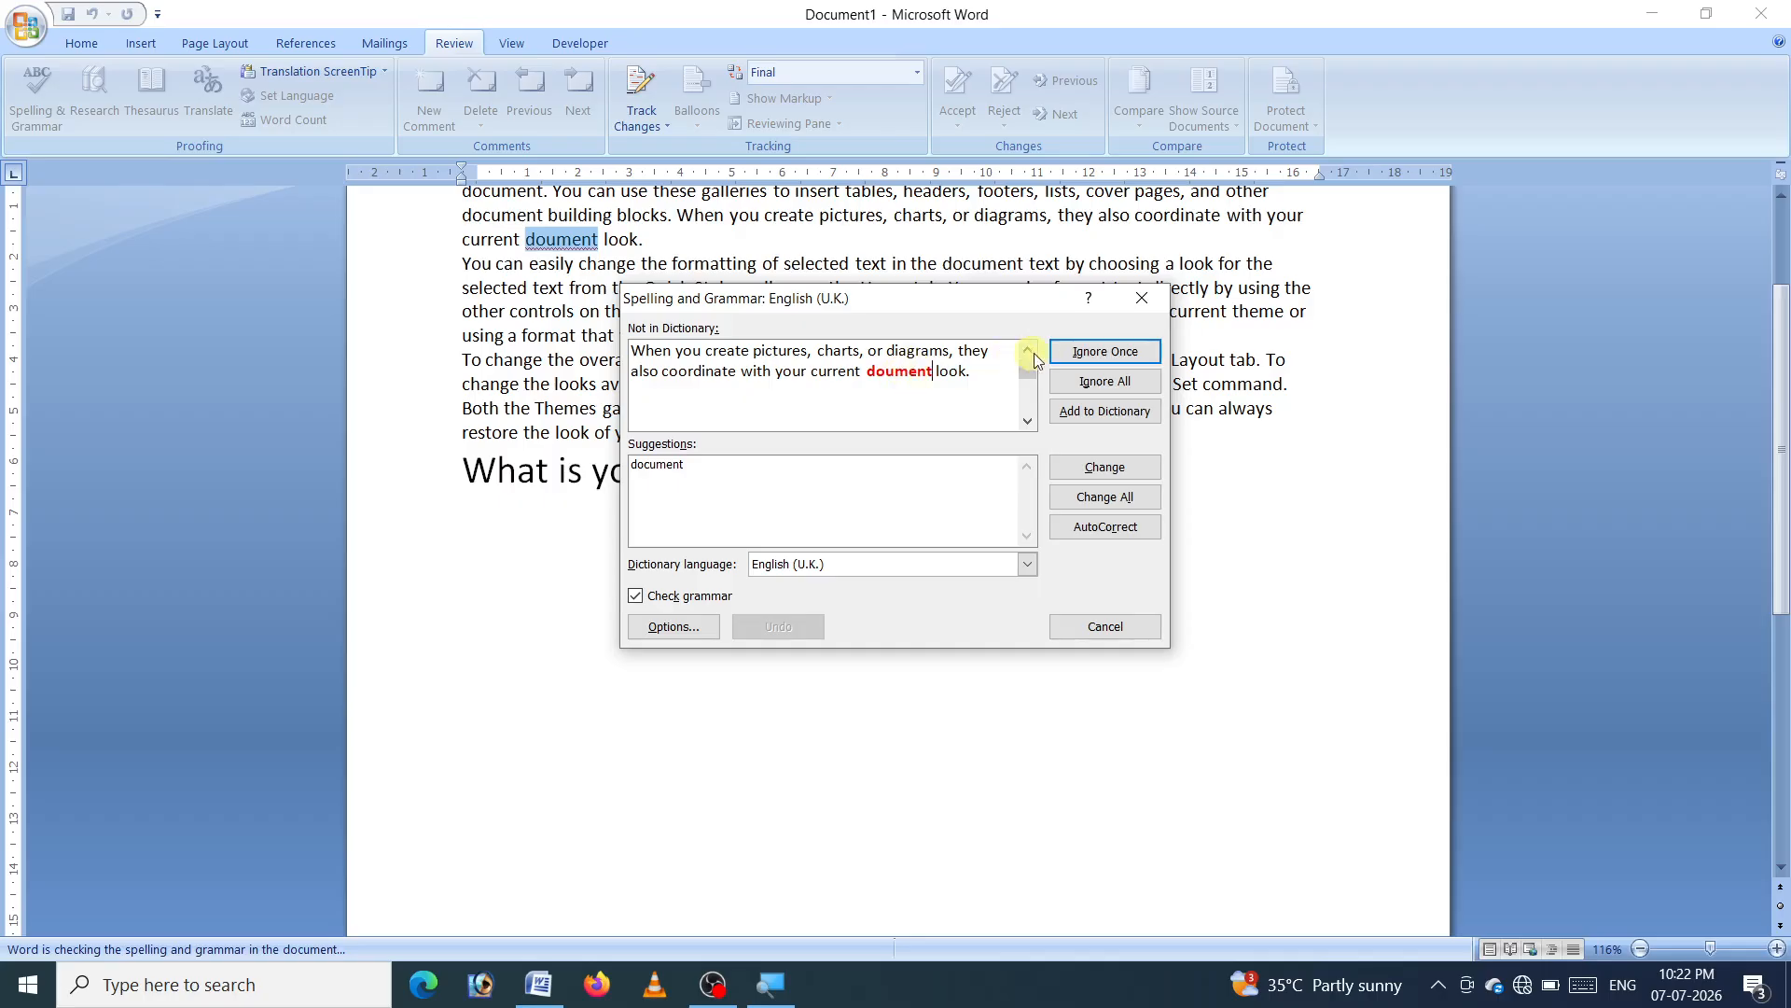
{"action": "left_click", "coordinate": [1067, 358]}
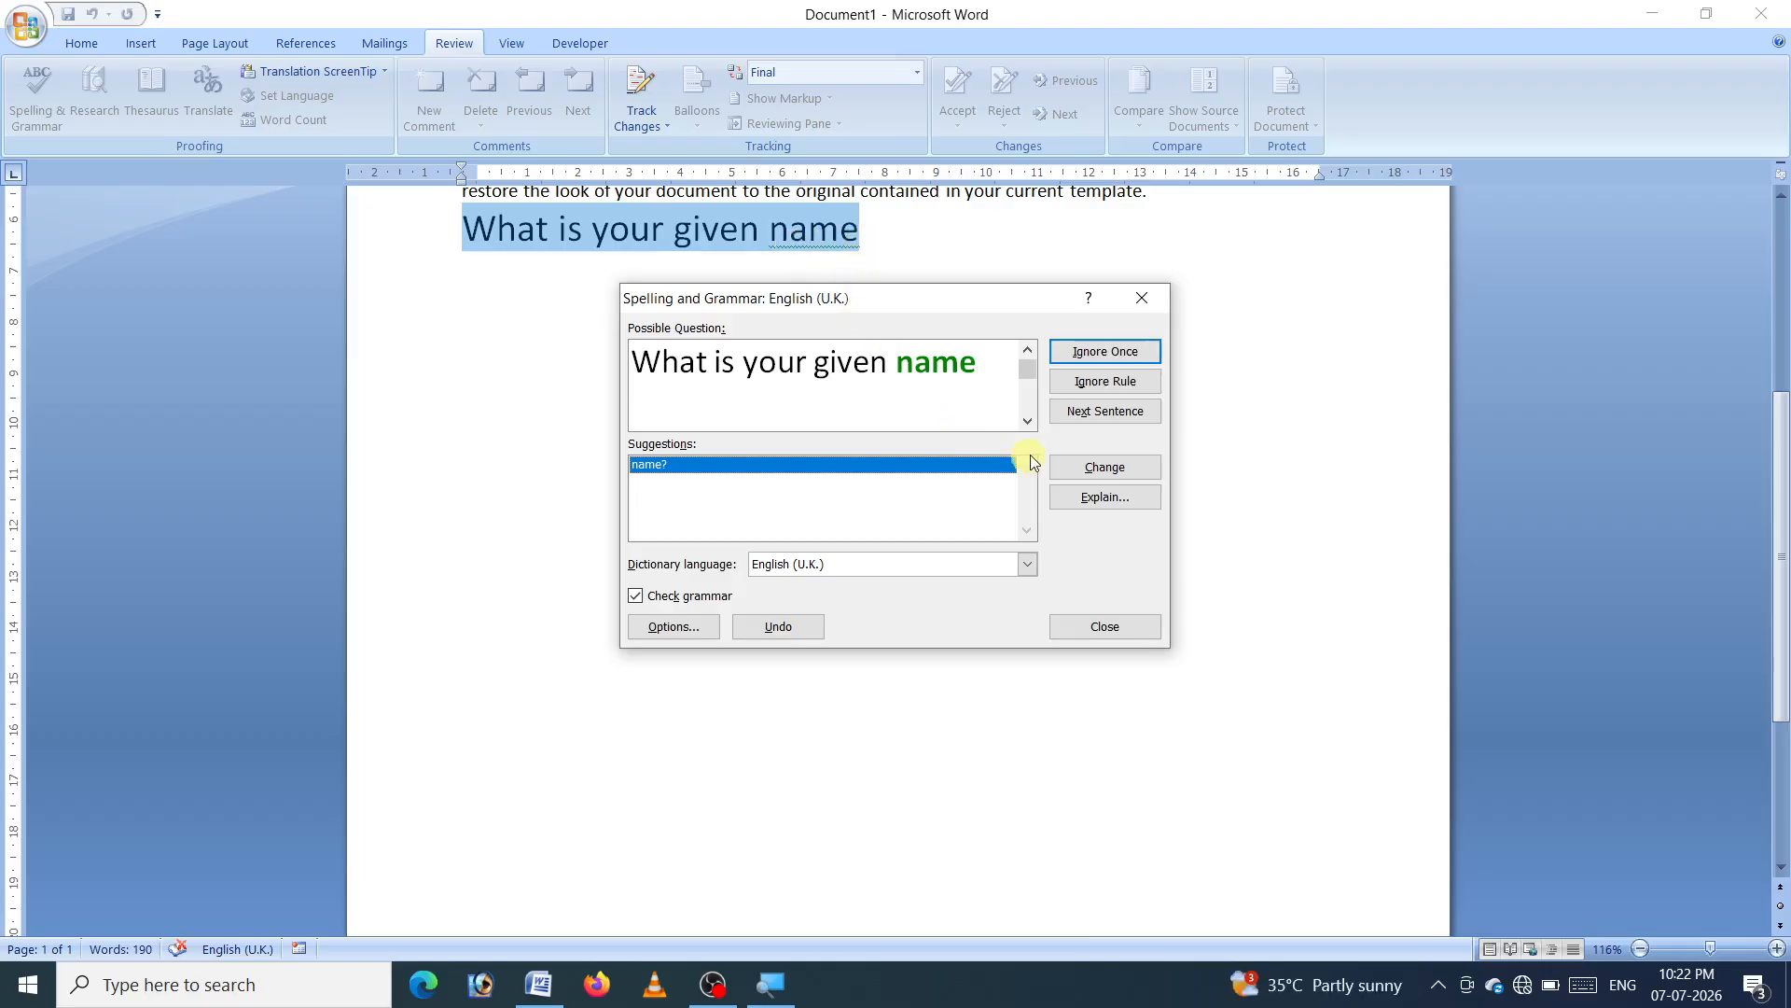
Accept the suggestion "name?" for the question line and AutoCorrect "Insrt" to "Insert", finishing the check
{"action": "left_click", "coordinate": [1083, 466]}
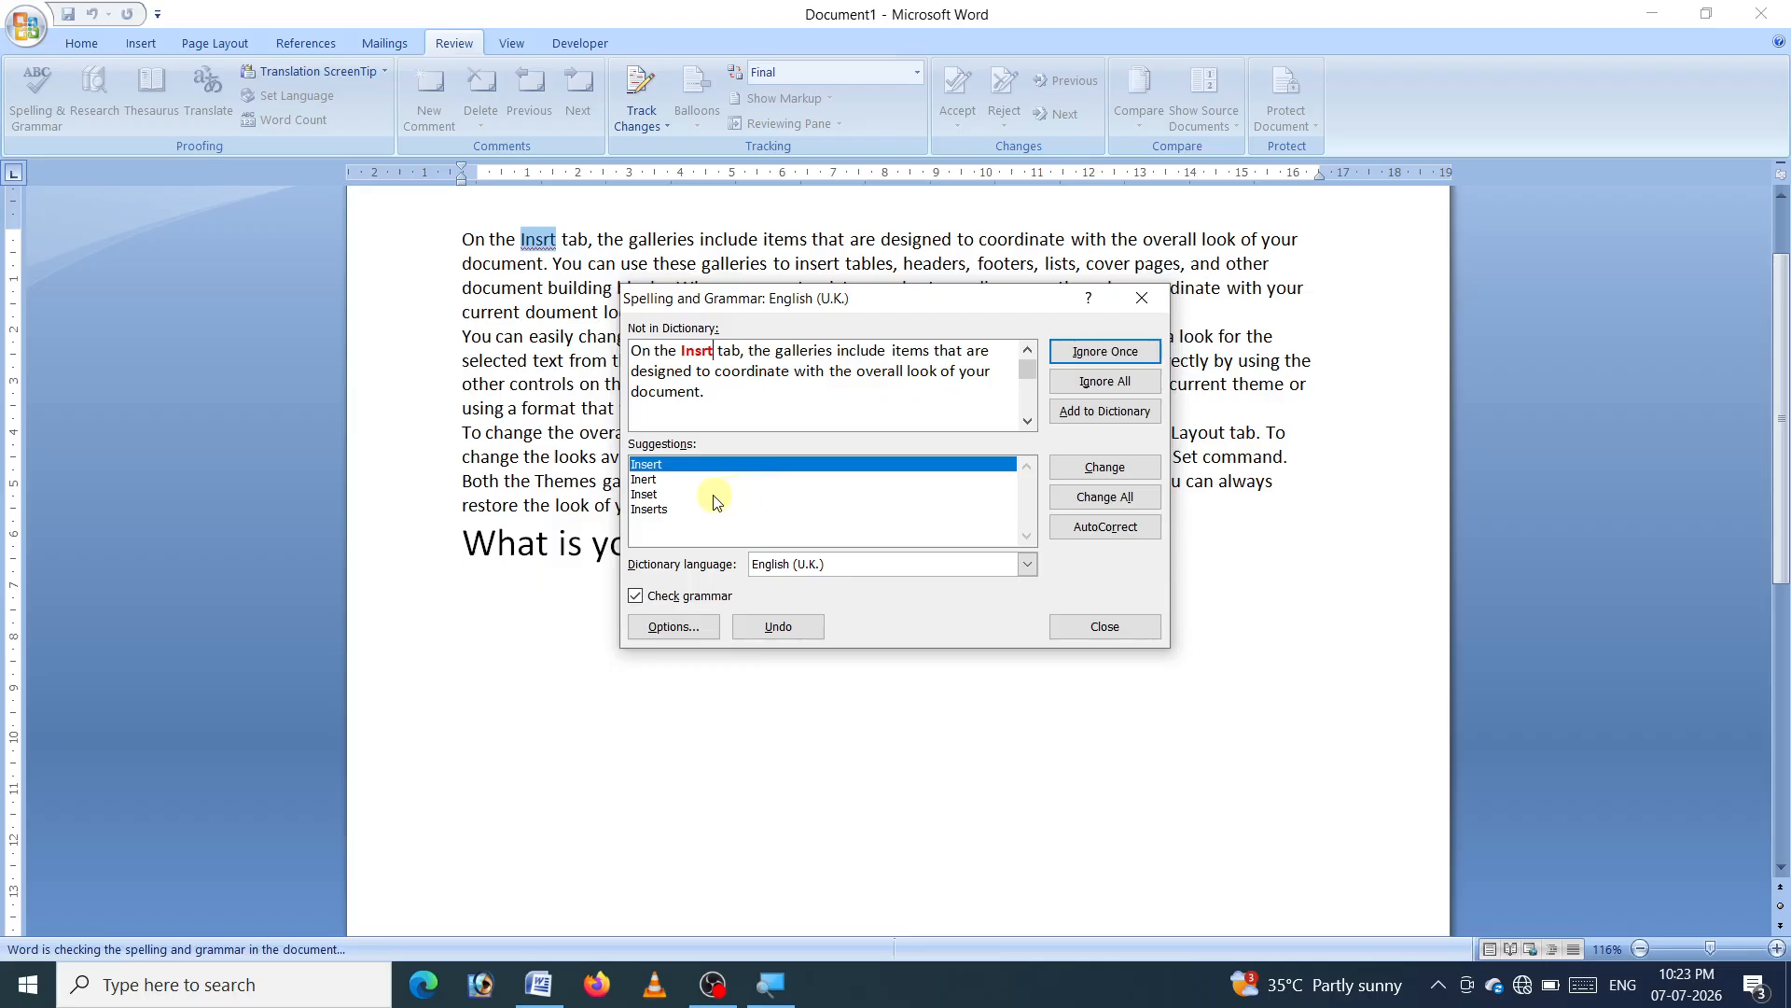
{"action": "left_click_drag", "start_coordinate": [936, 304], "coordinate": [1216, 524]}
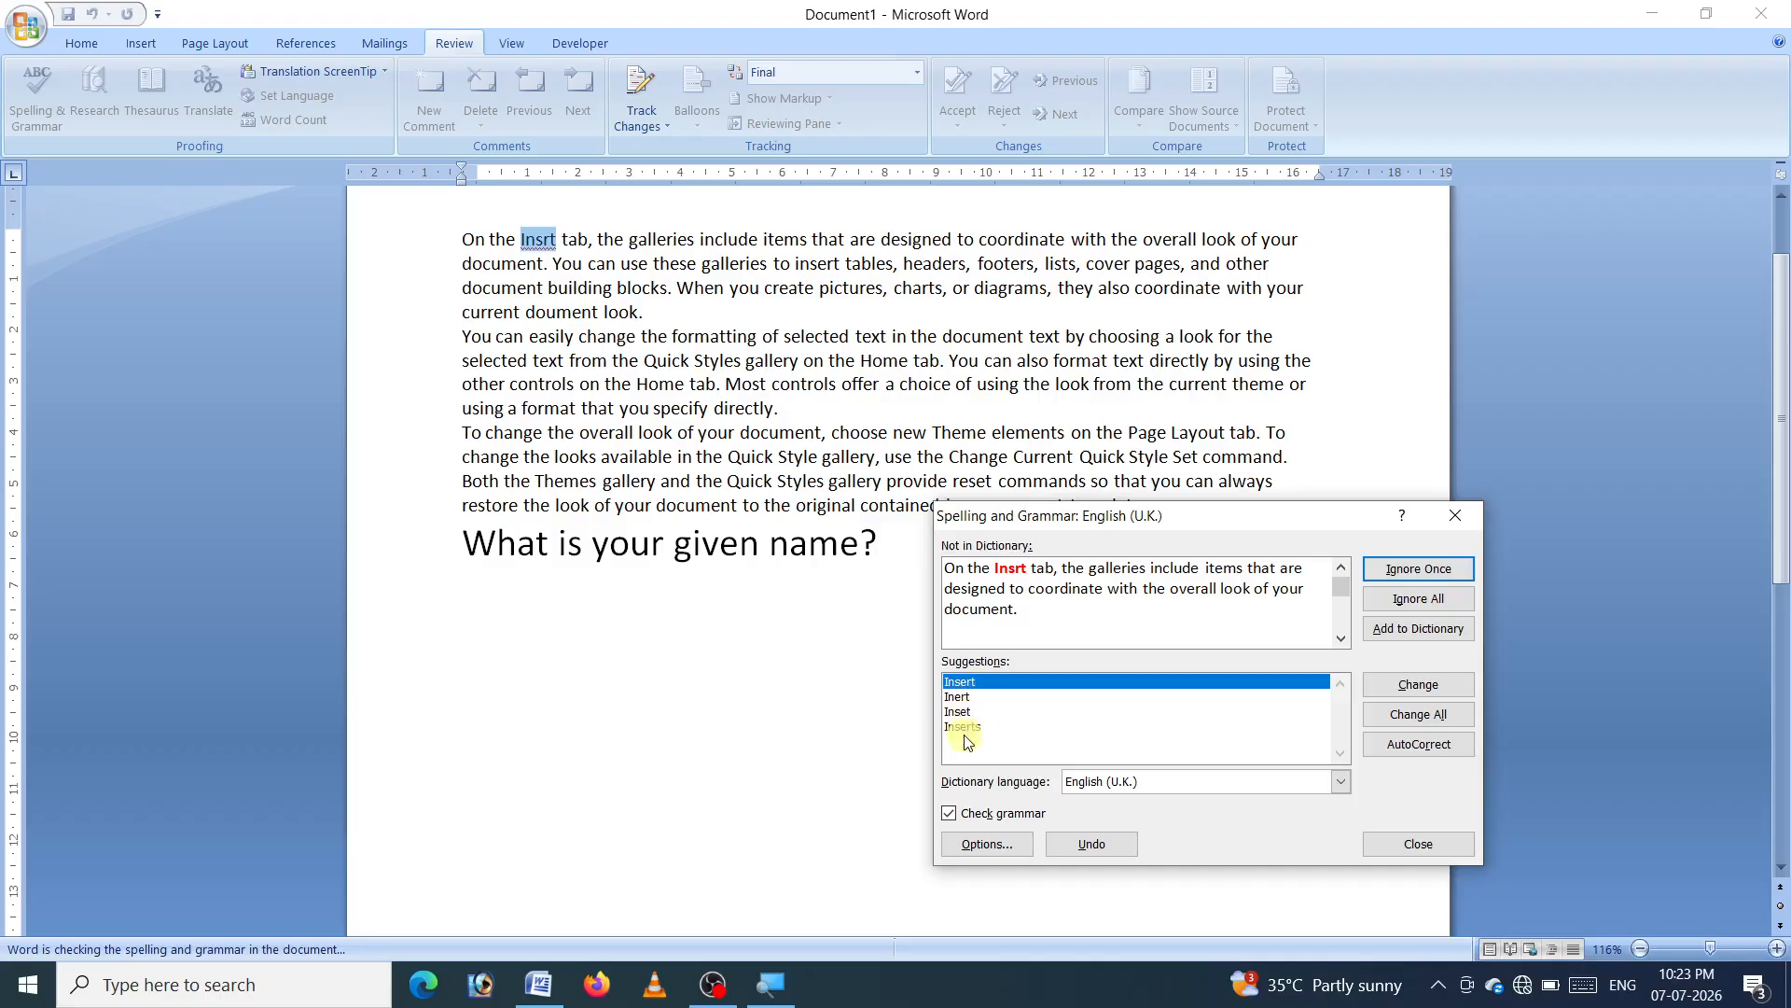
{"action": "left_click", "coordinate": [970, 683]}
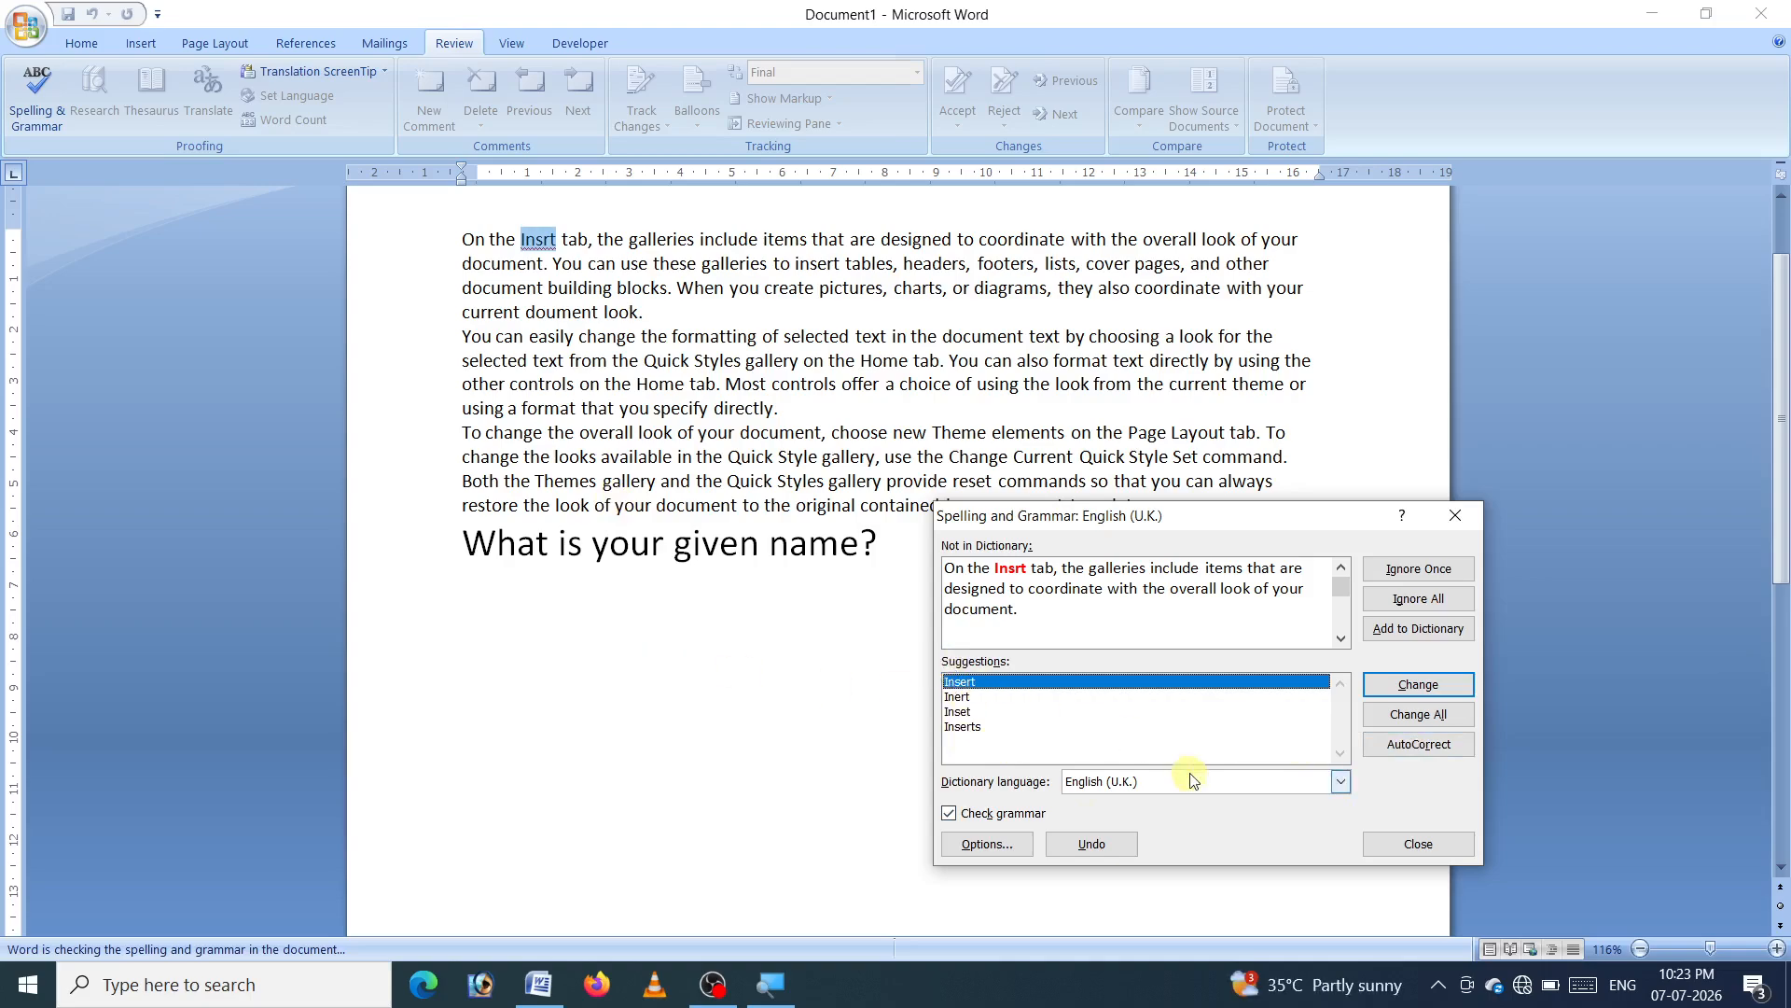
{"action": "left_click", "coordinate": [1407, 745]}
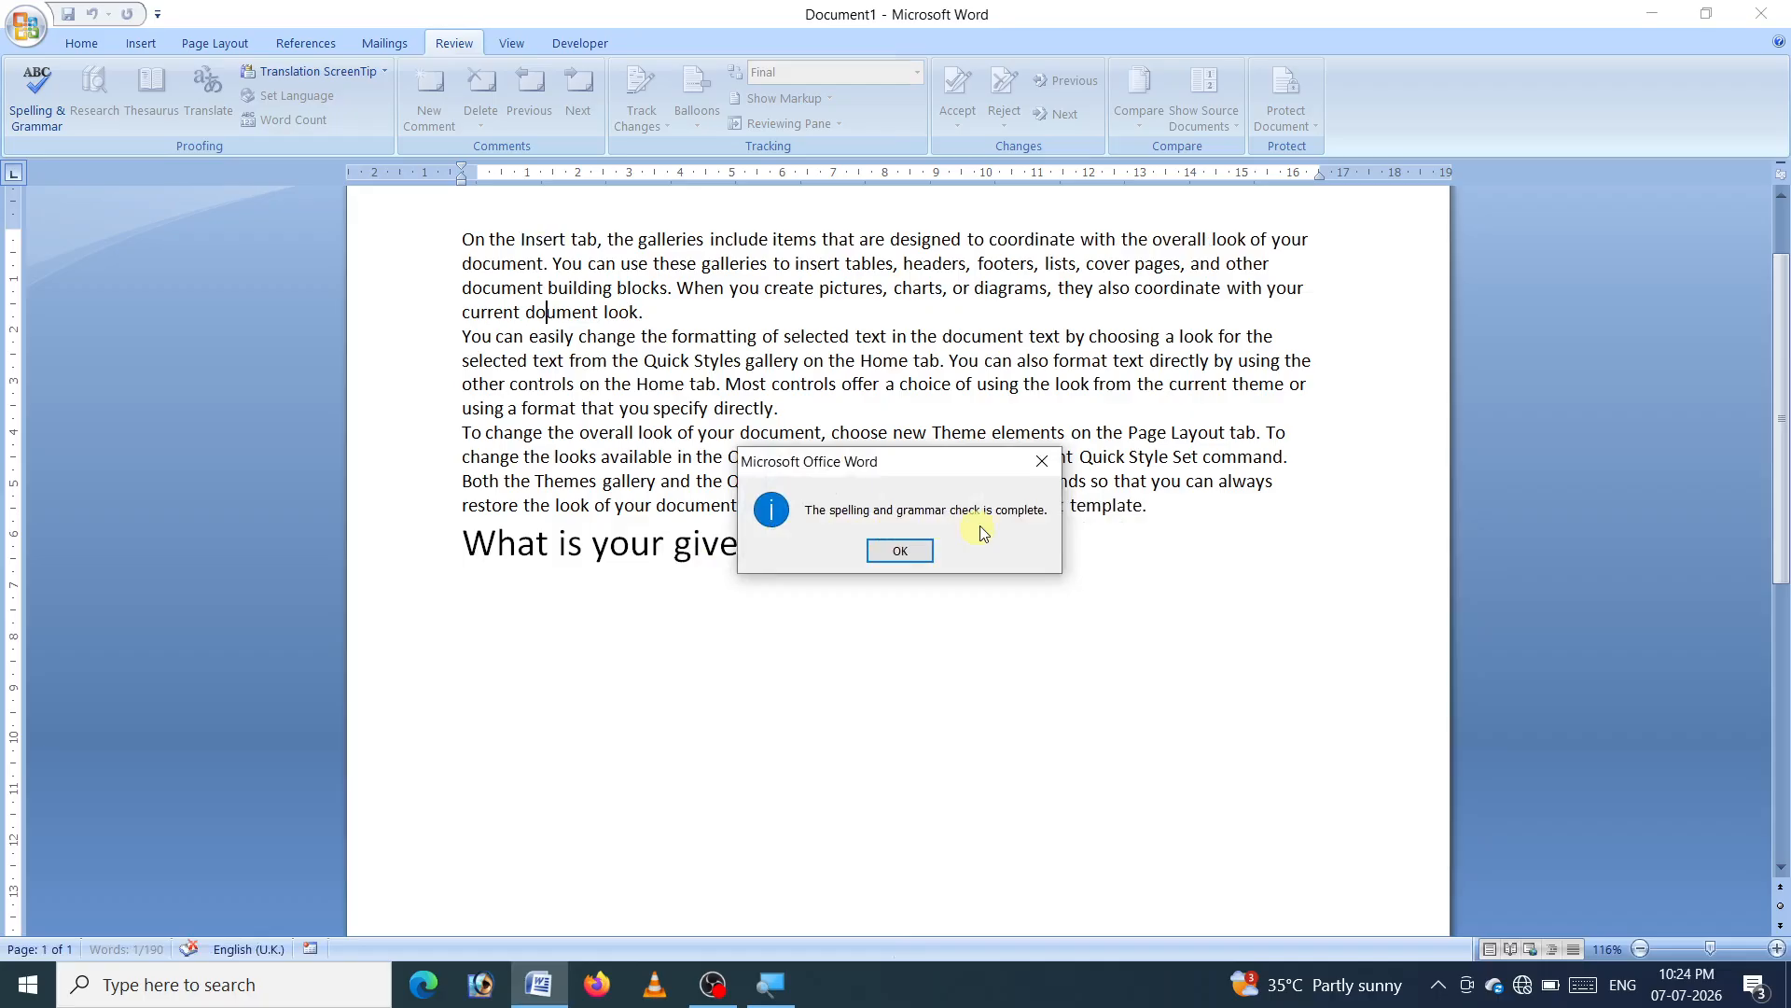
{"action": "left_click", "coordinate": [901, 551]}
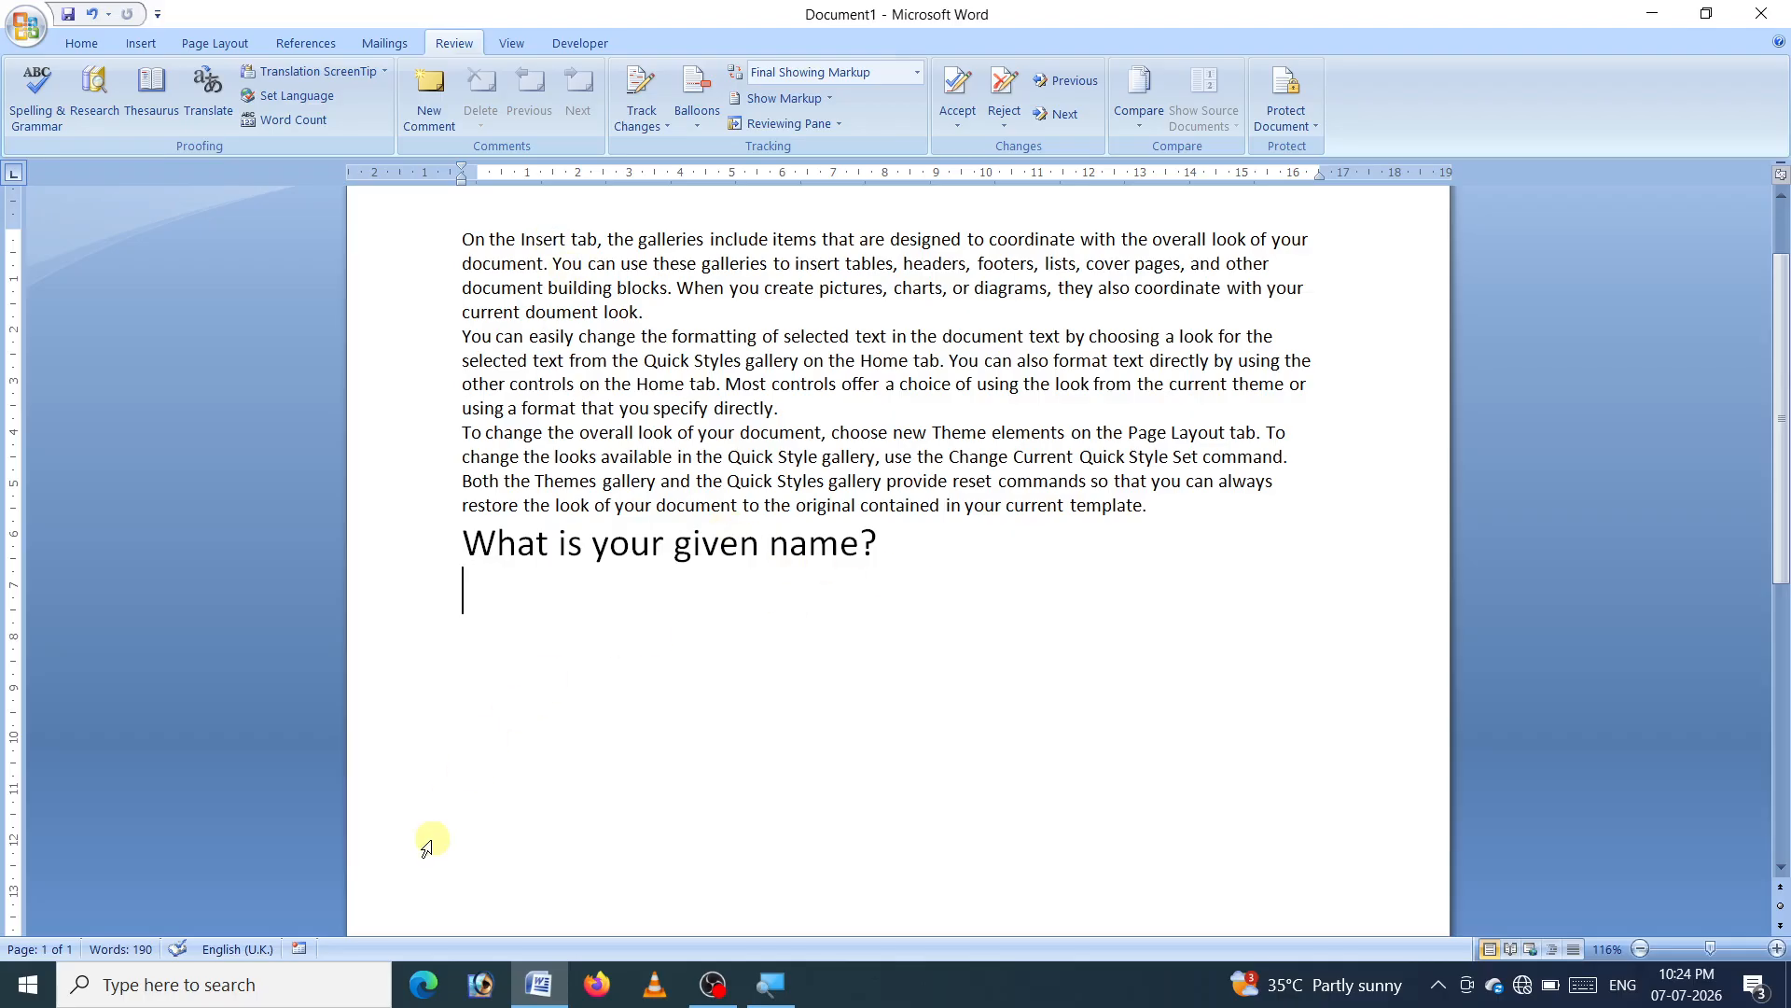
Enter a person's first name on the line below the question and capitalise its first letter
{"action": "type", "text": "inayat"}
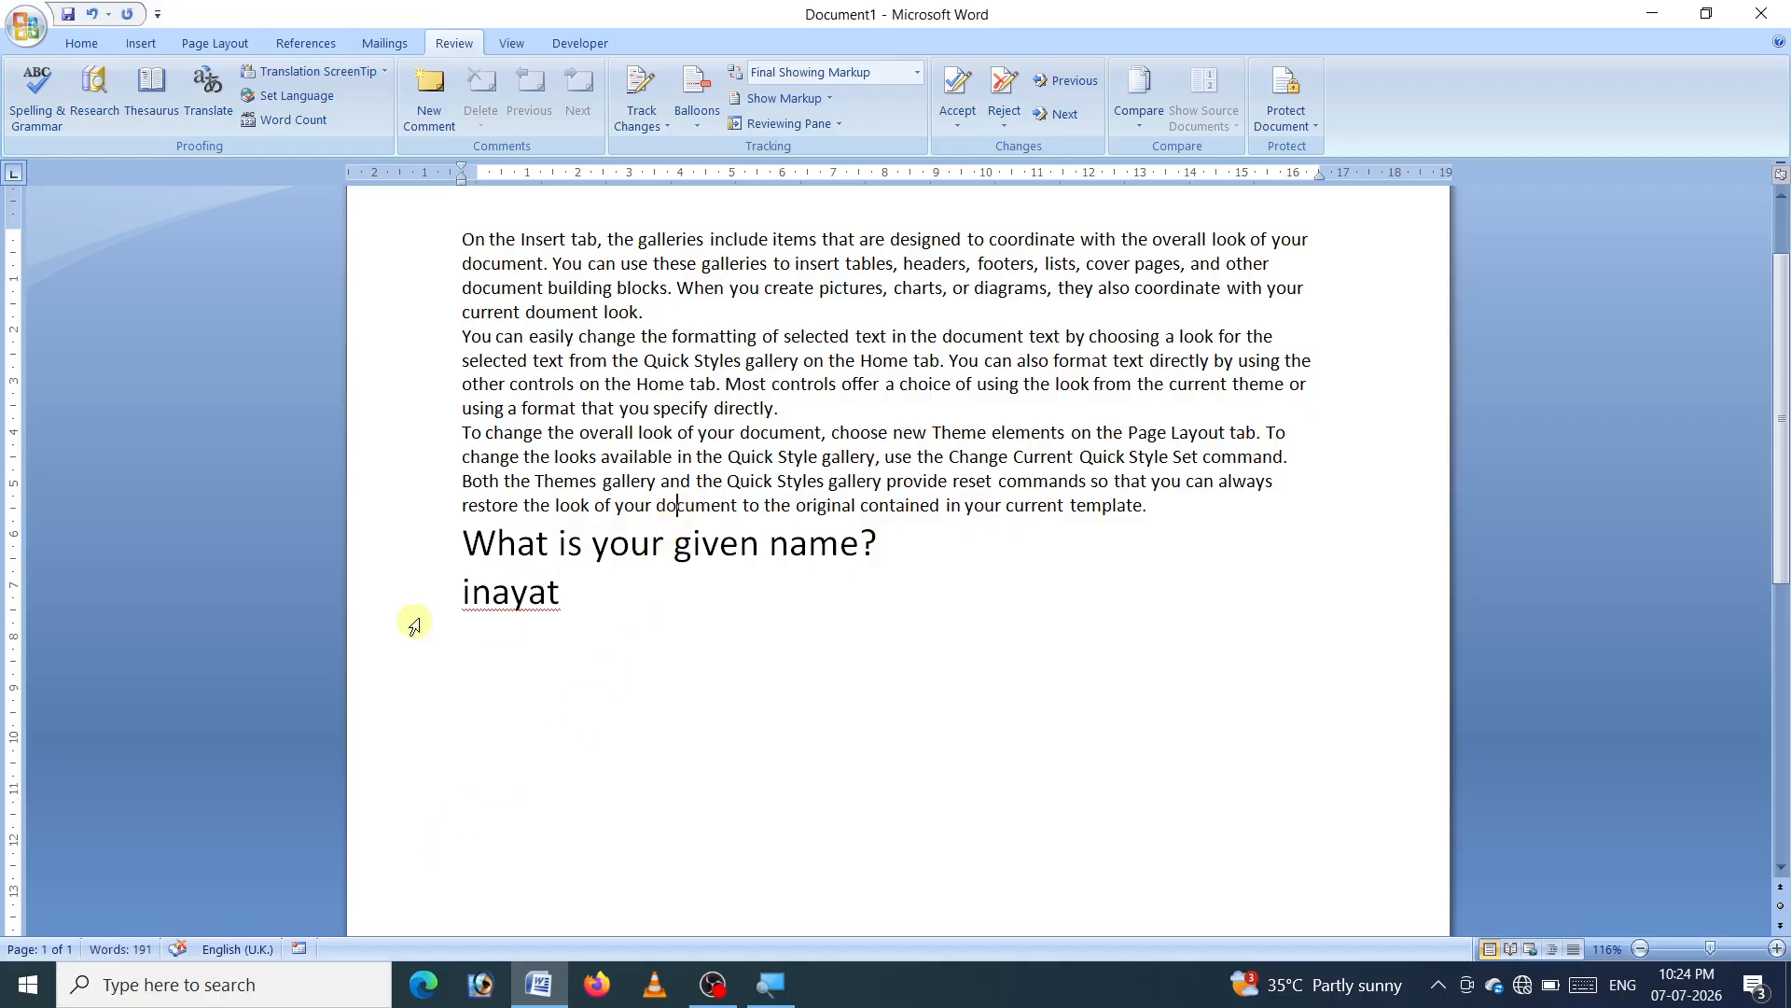
{"action": "left_click", "coordinate": [484, 594]}
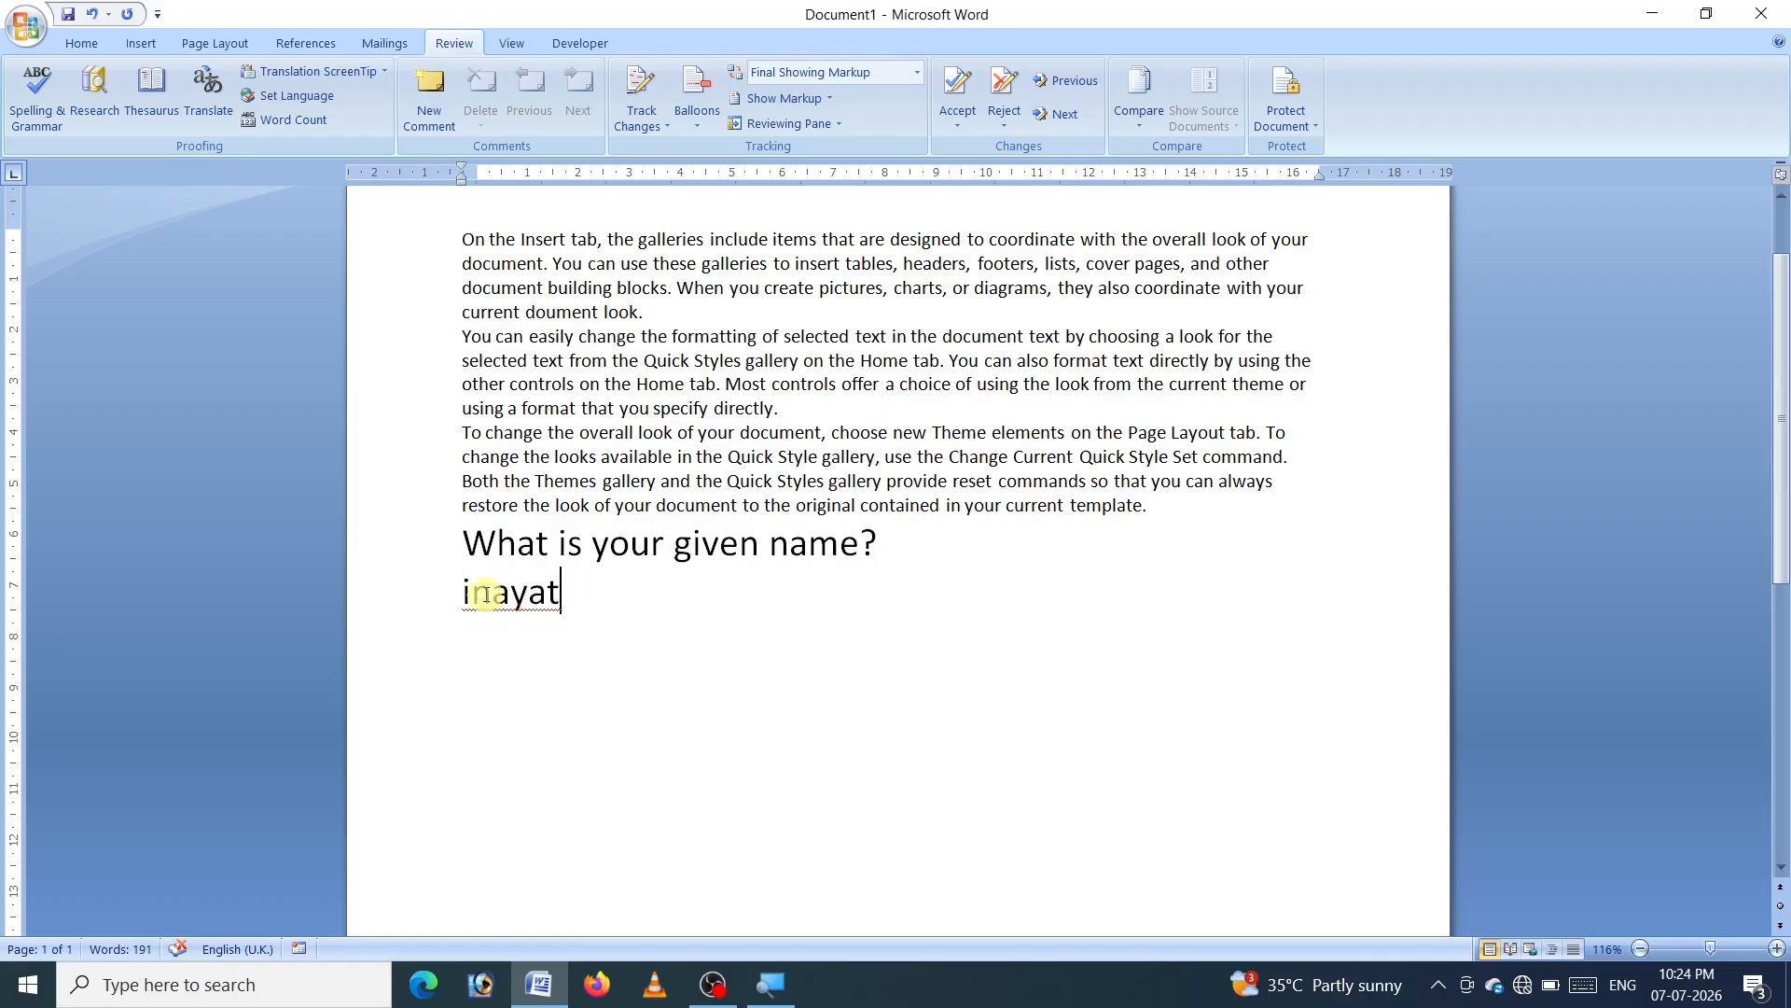
{"action": "key", "text": "BackSpace"}
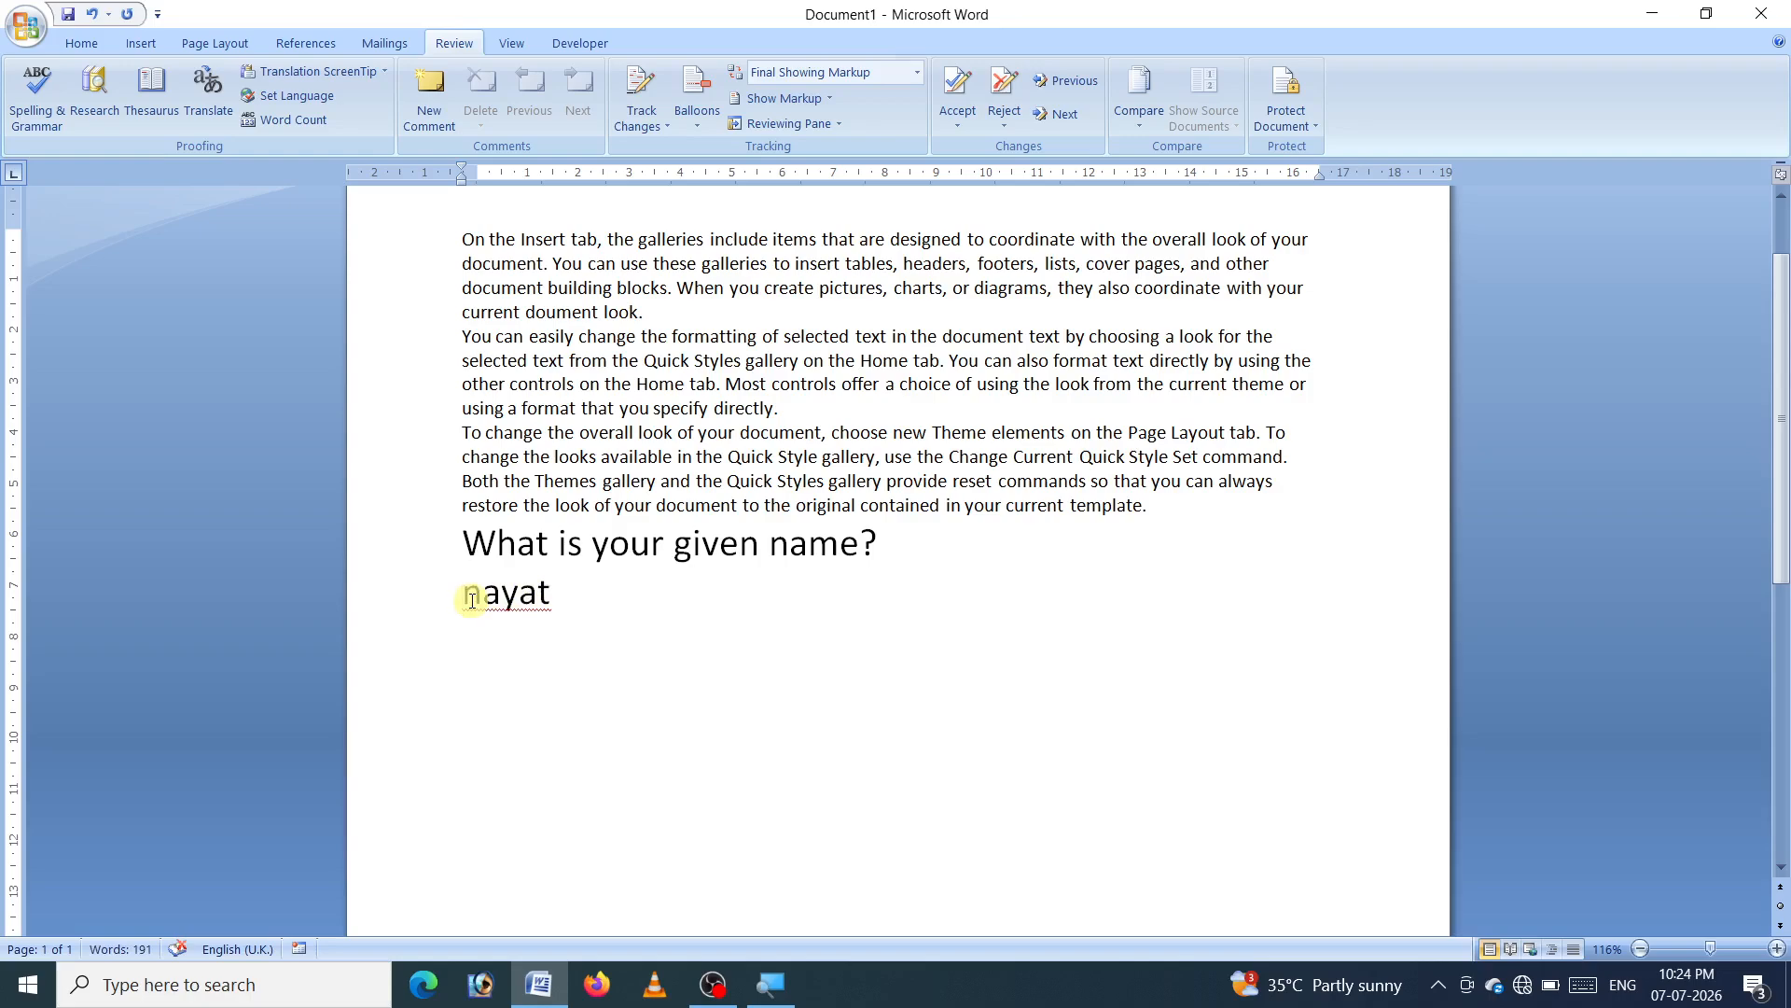
{"action": "type", "text": "I"}
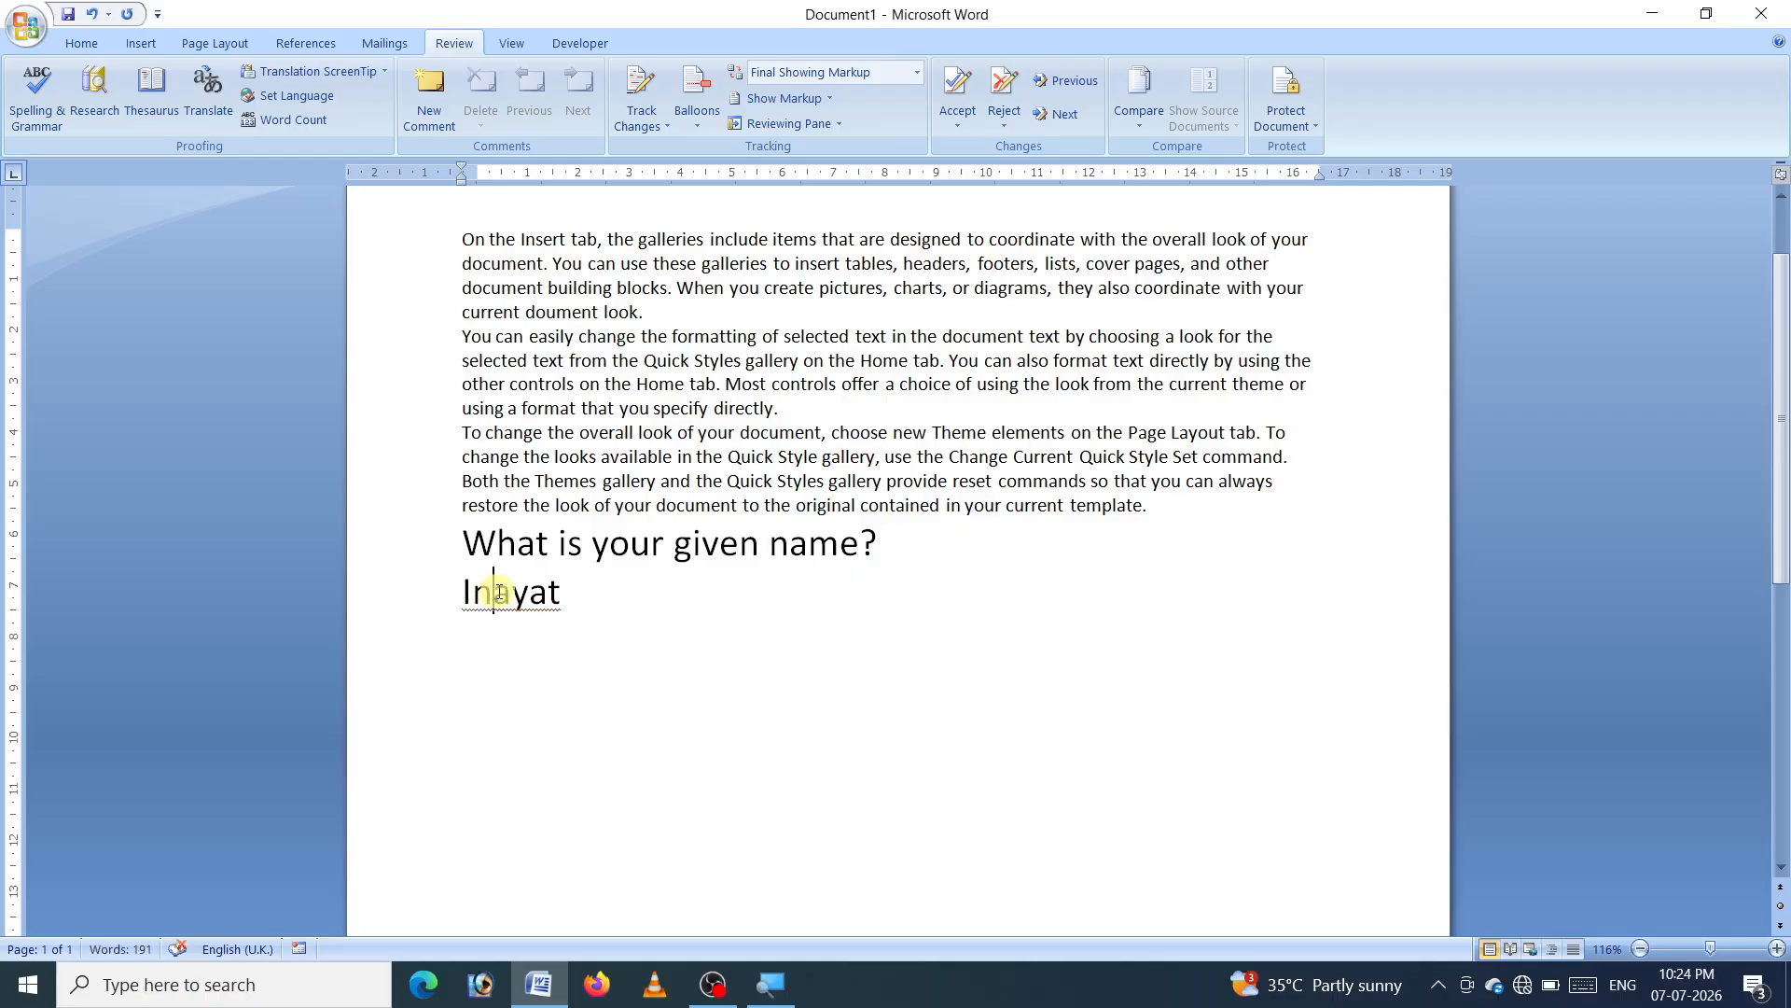
Run the spelling and grammar check and add the flagged first name to the dictionary
{"action": "left_click", "coordinate": [38, 95]}
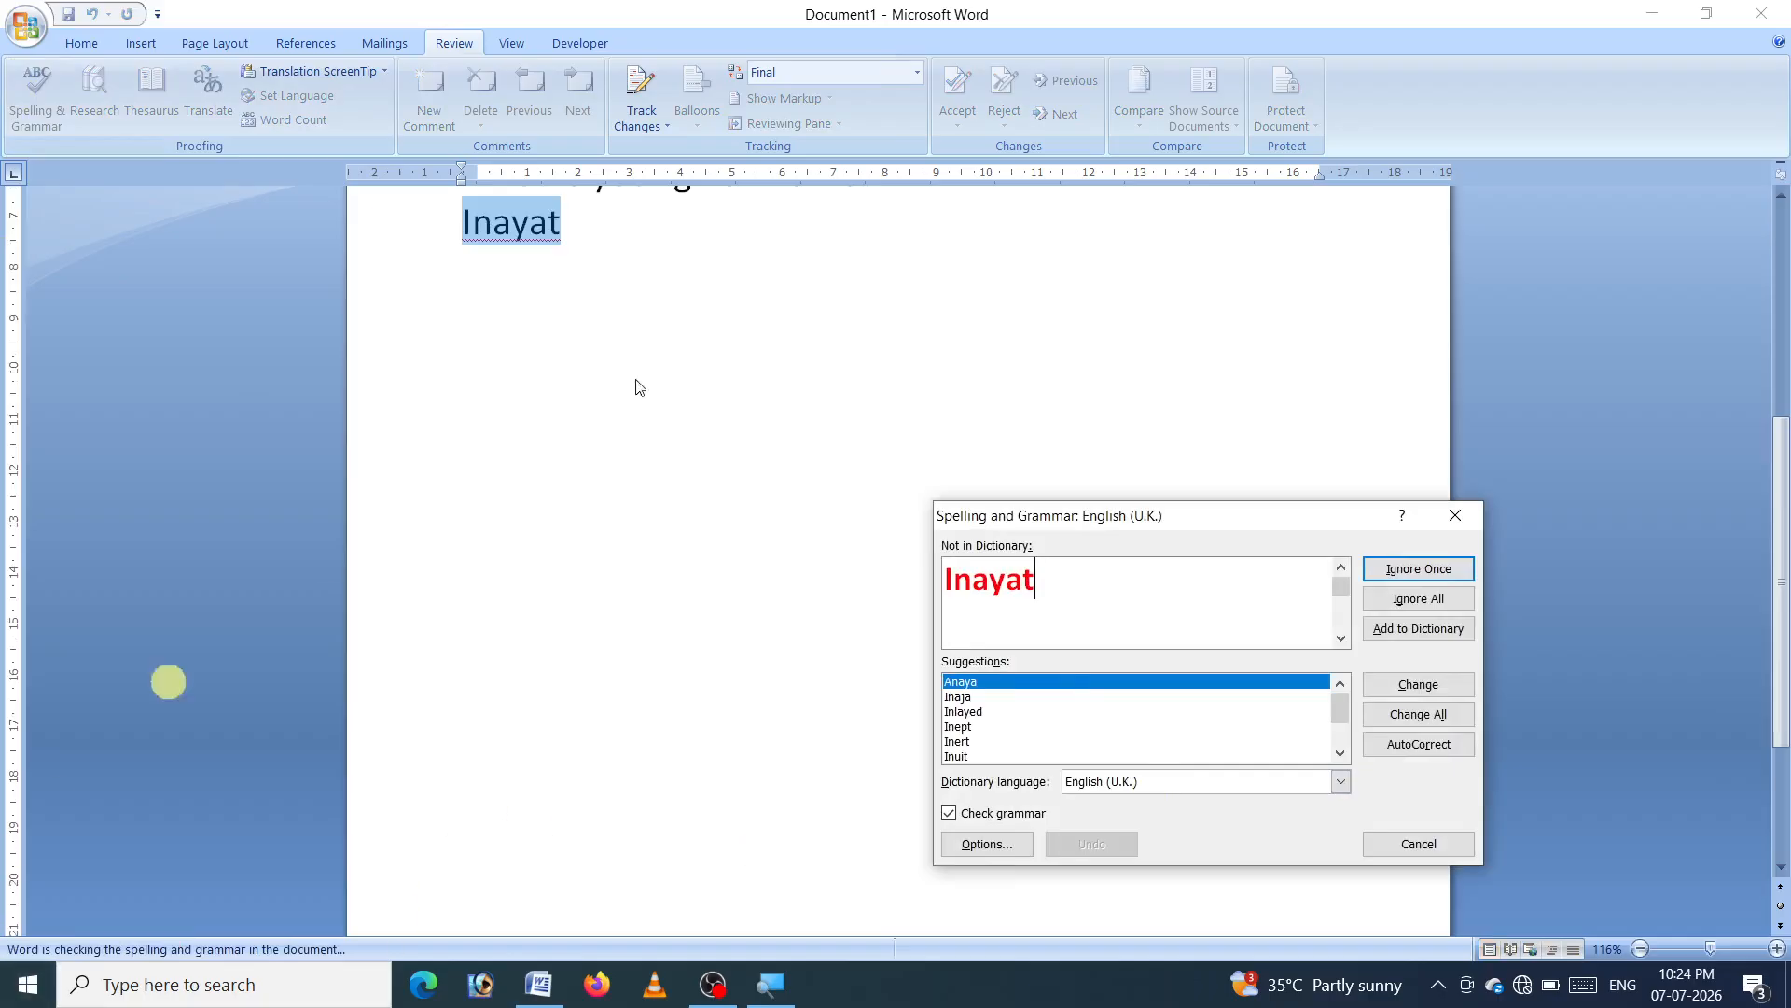
{"action": "left_click", "coordinate": [1424, 628]}
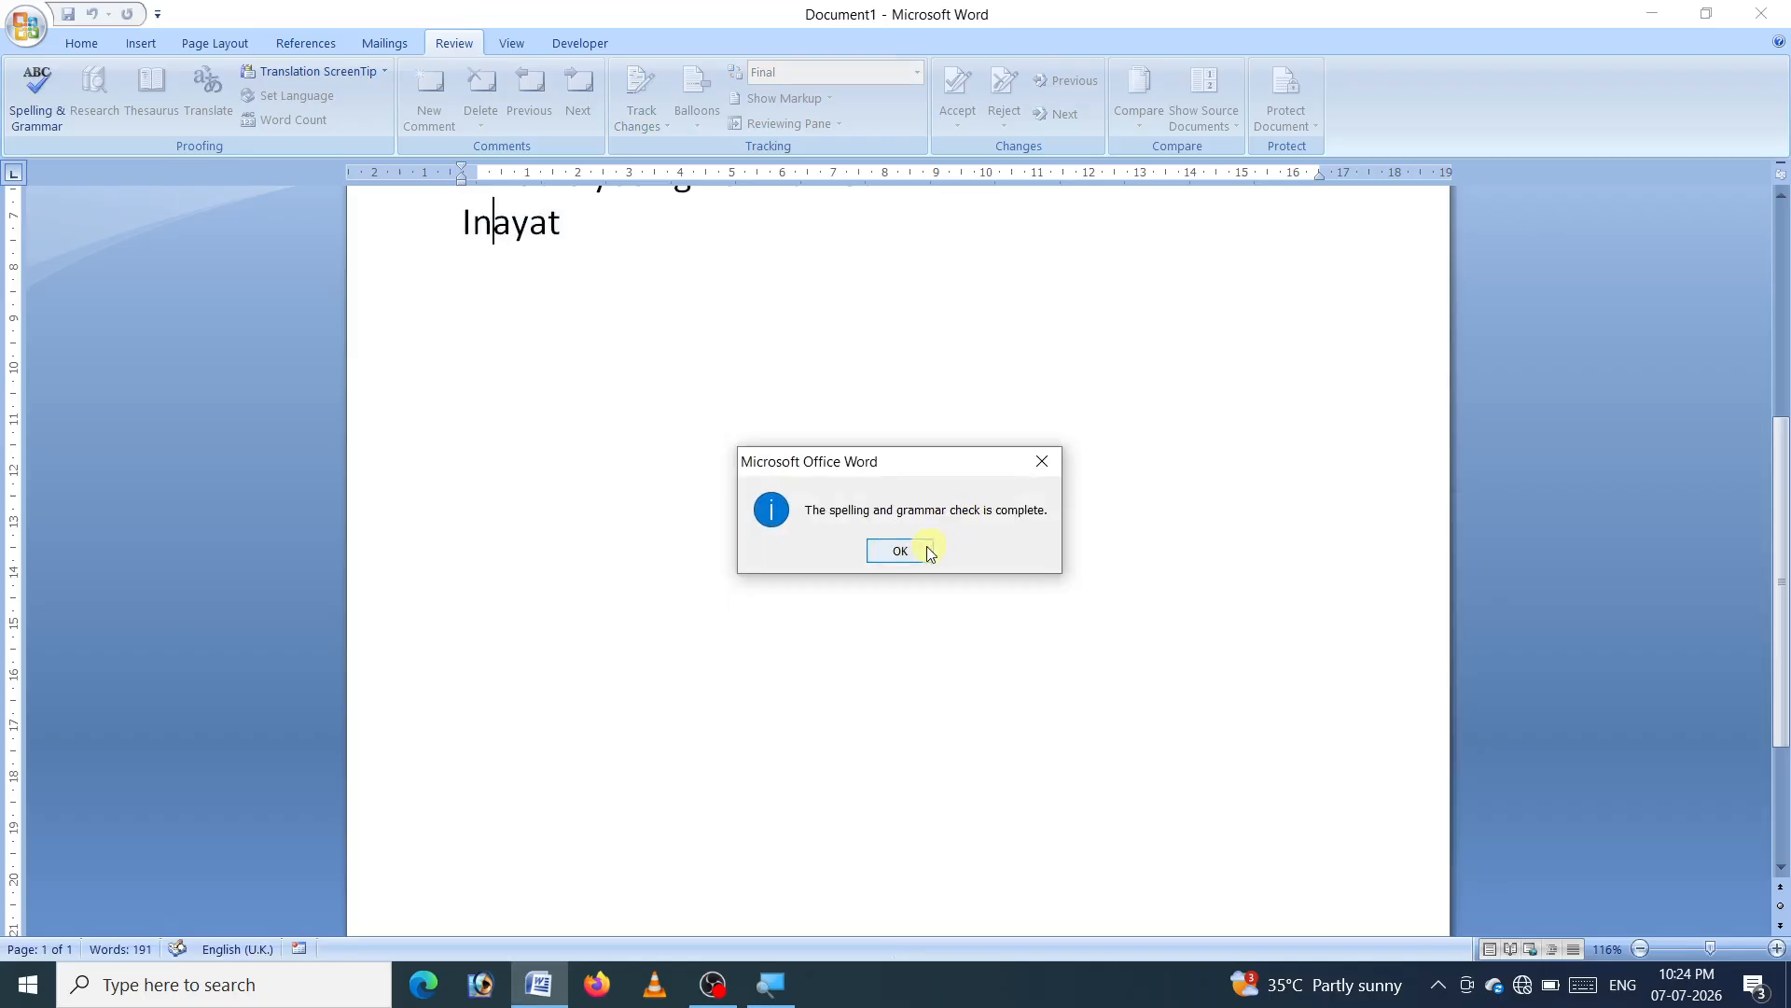
{"action": "left_click", "coordinate": [899, 550]}
Run the spelling and grammar check twice more on the document, closing the completion message each time
{"action": "left_click", "coordinate": [569, 219]}
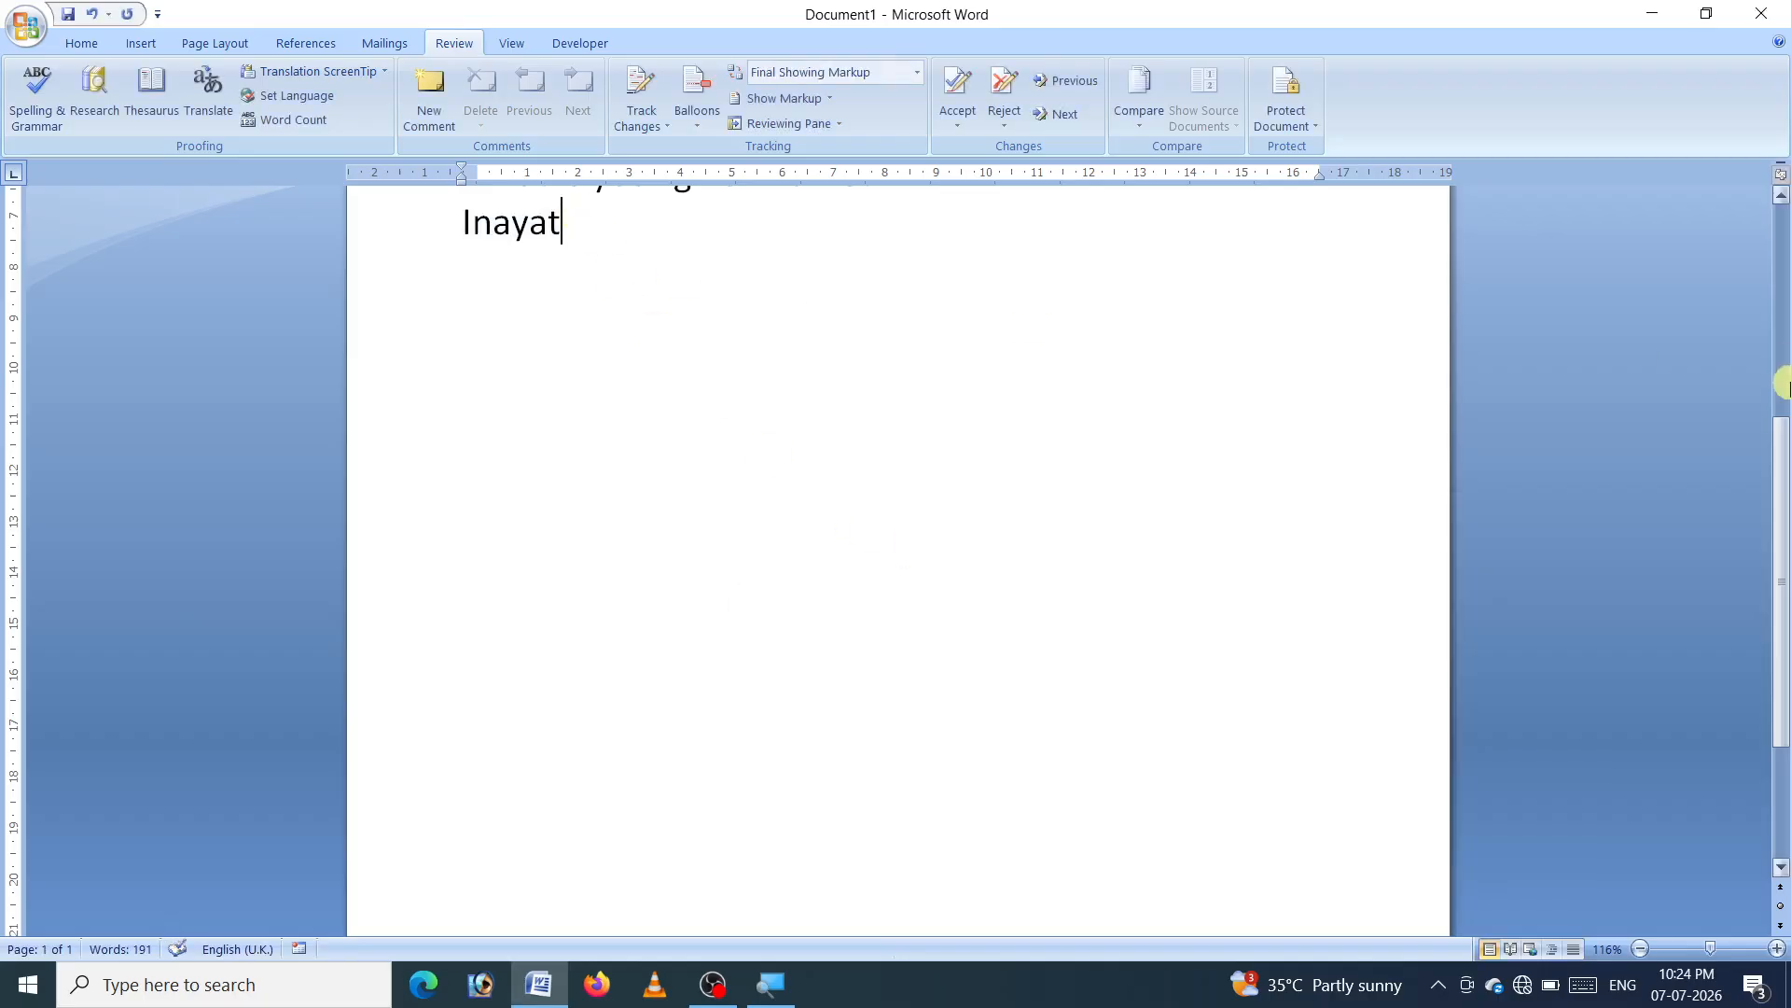
{"action": "left_click_drag", "start_coordinate": [1783, 469], "coordinate": [1783, 190]}
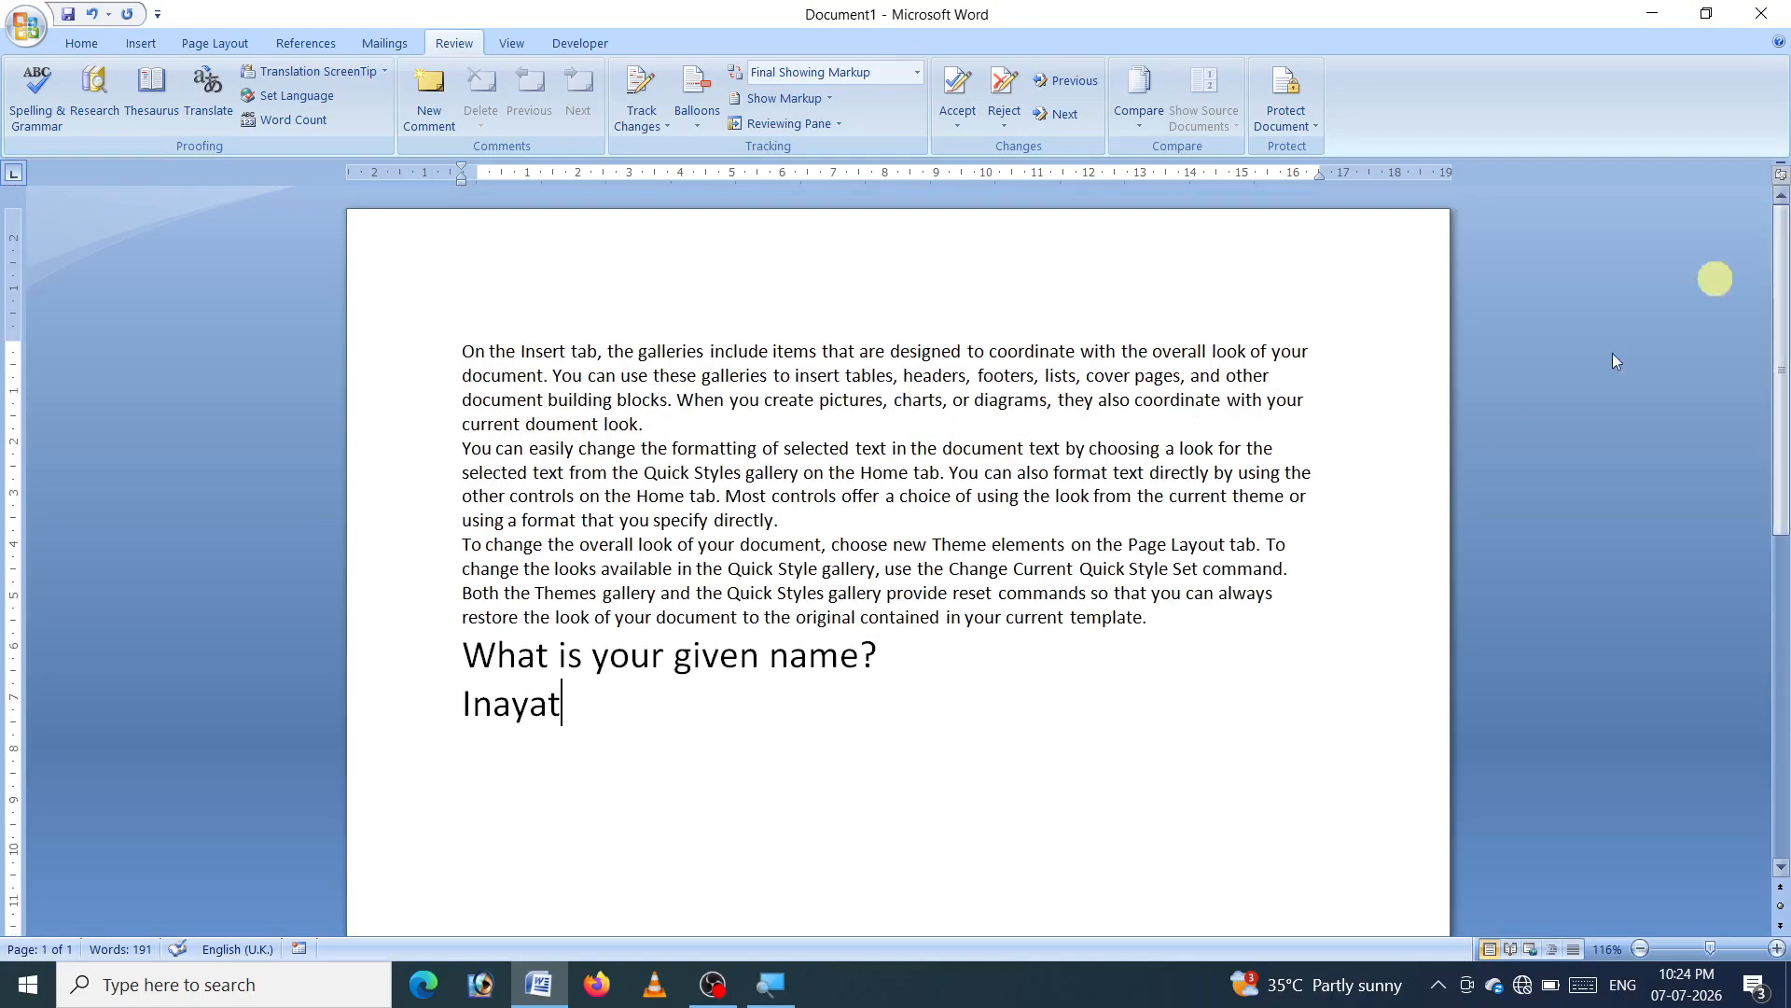
{"action": "left_click", "coordinate": [60, 121]}
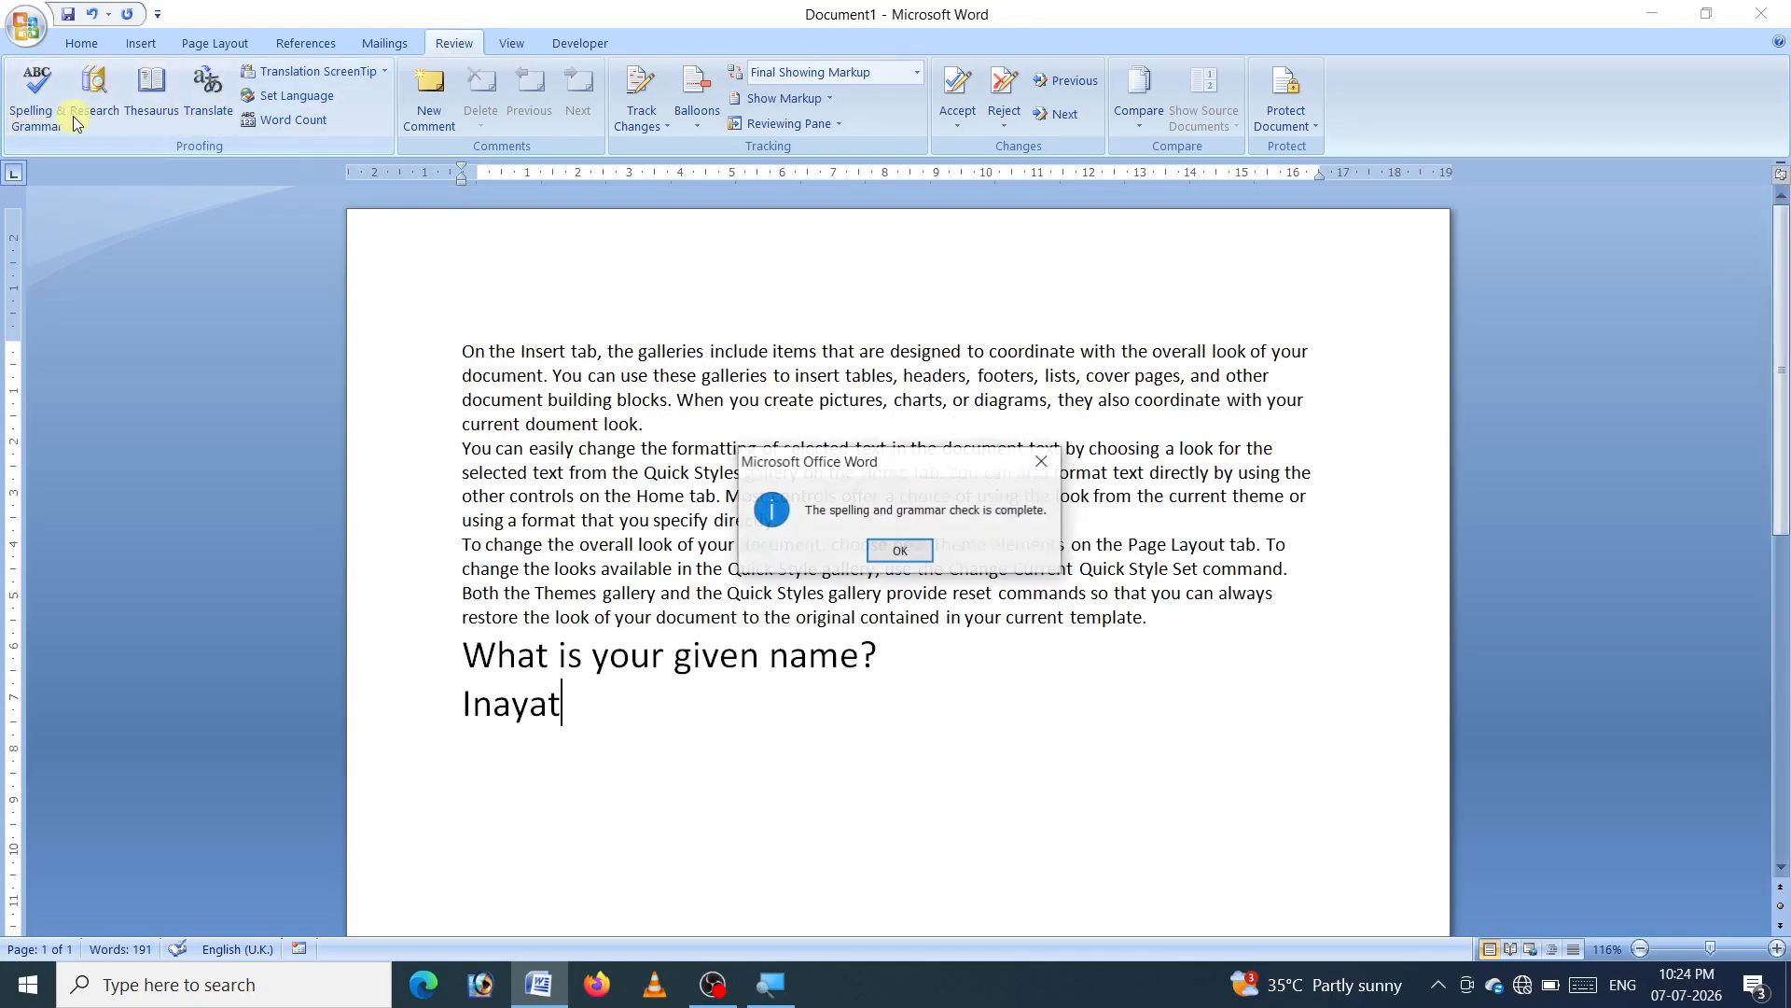
{"action": "left_click", "coordinate": [1042, 462]}
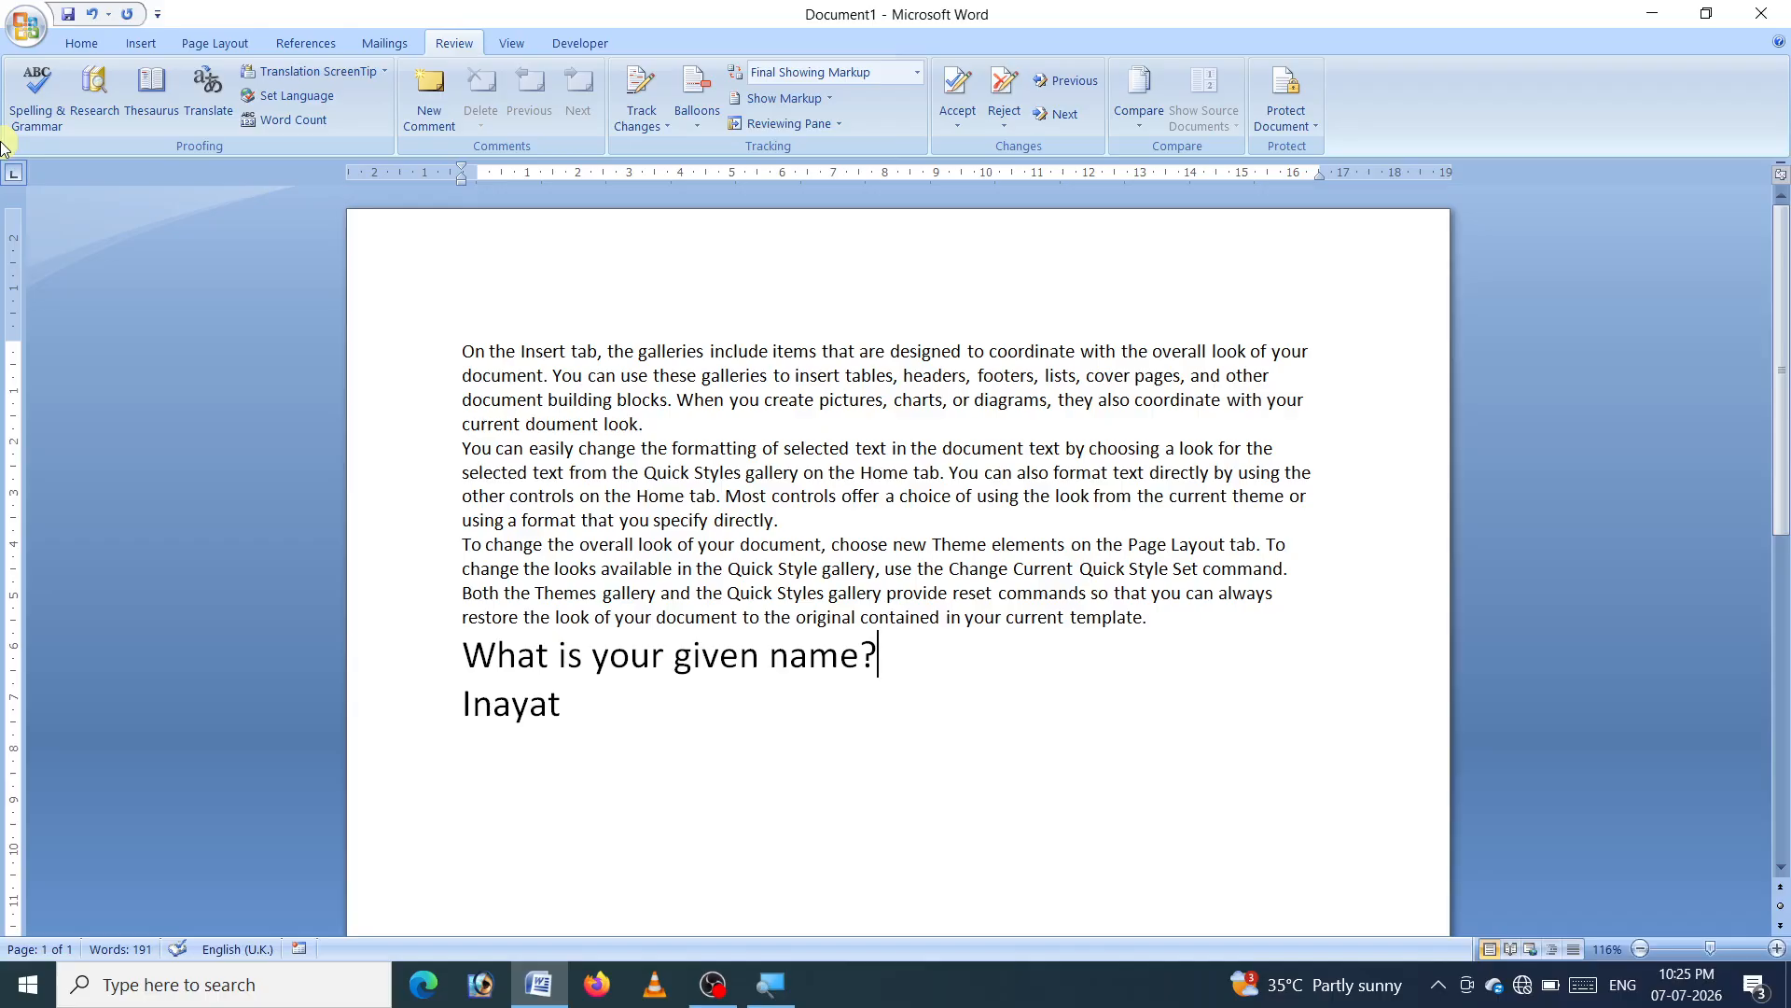
{"action": "key", "text": "F7"}
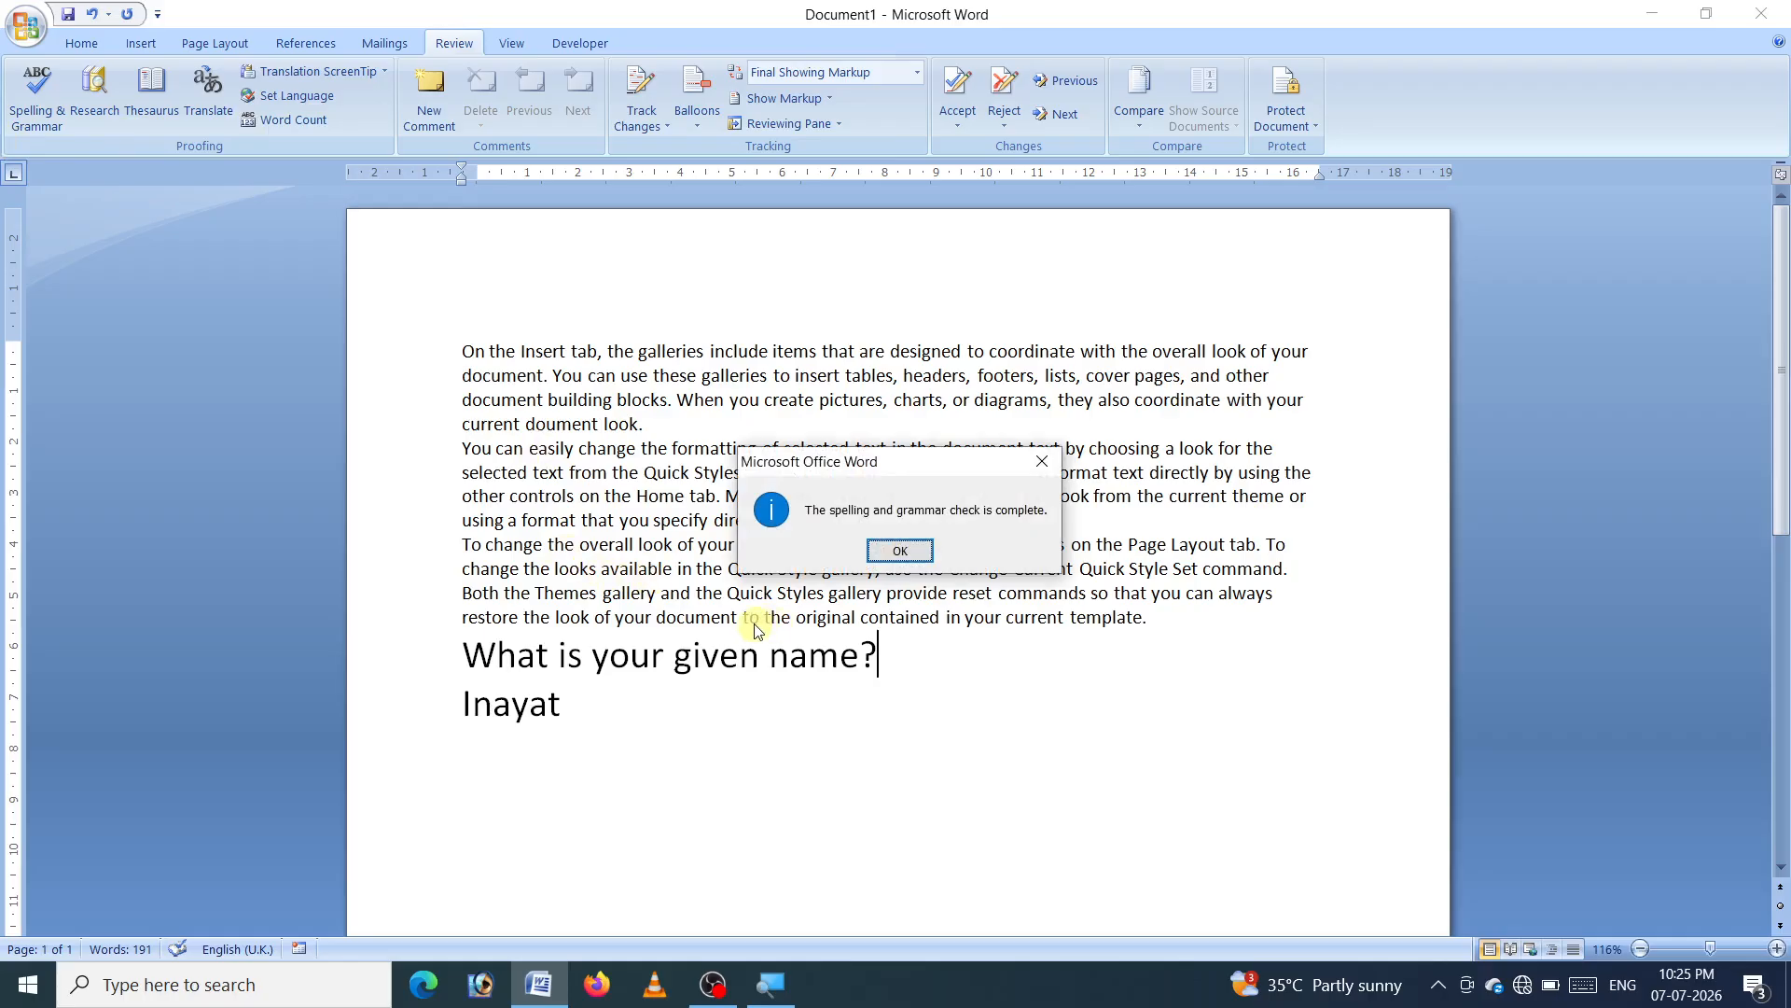
{"action": "left_click", "coordinate": [726, 616]}
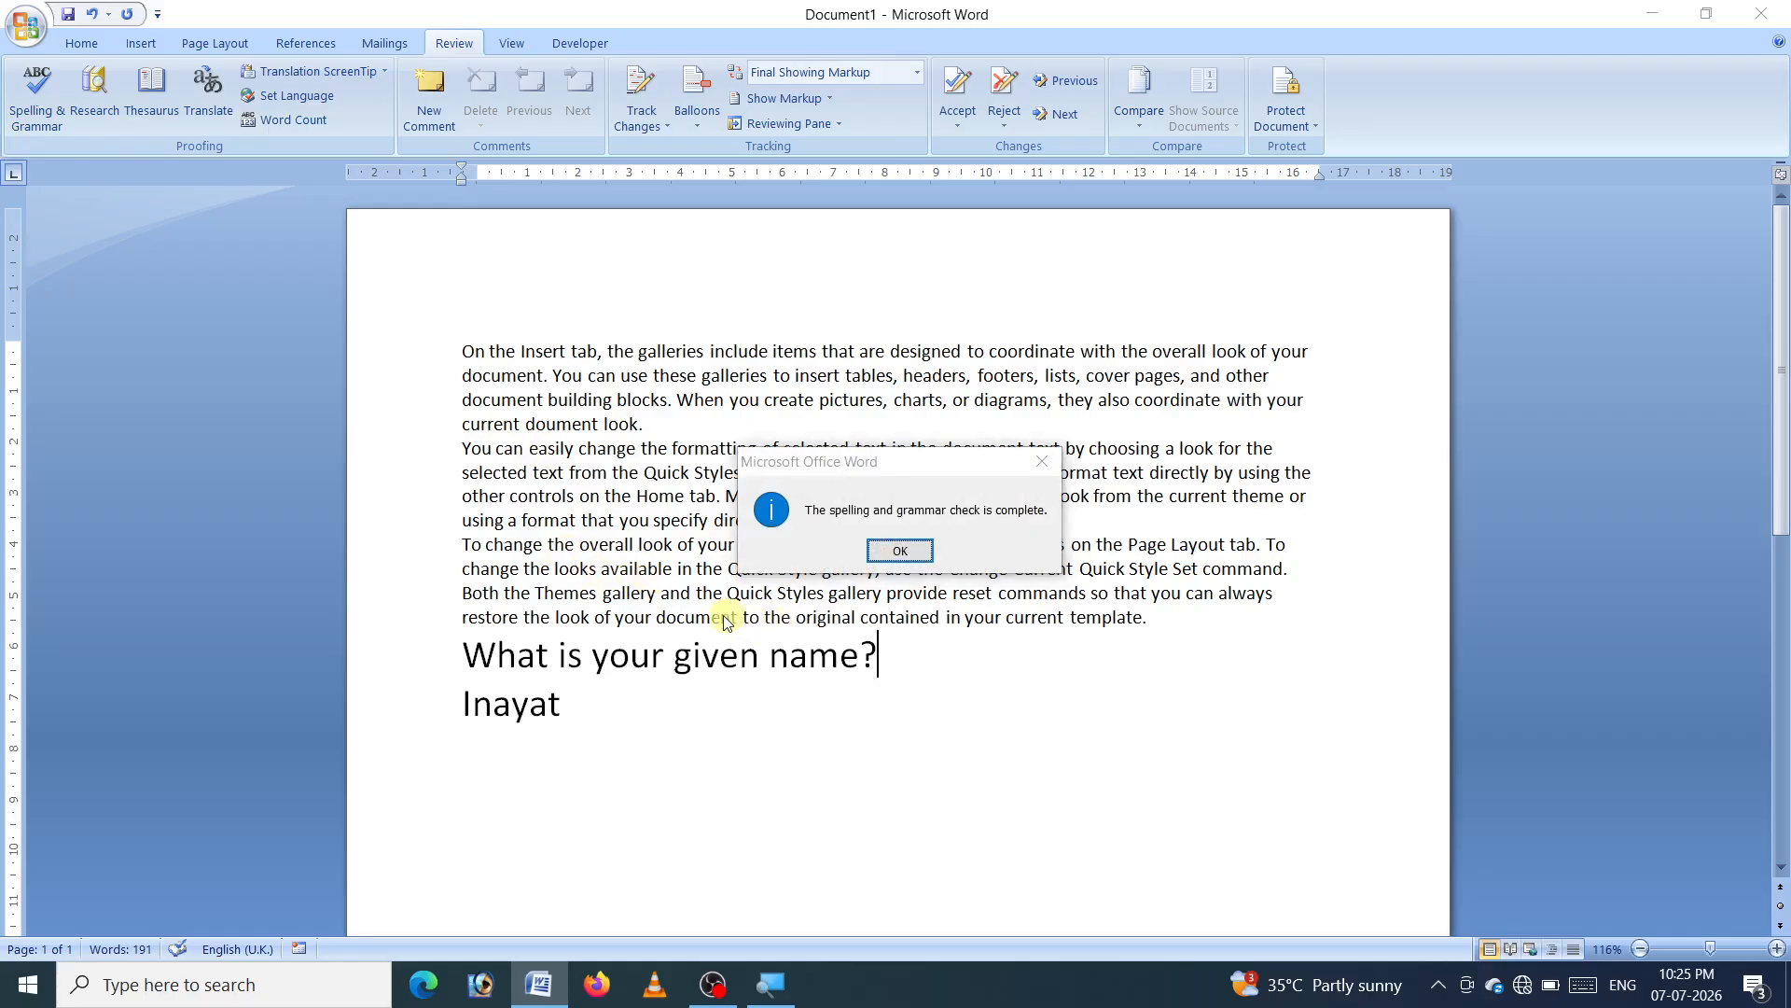
{"action": "left_click", "coordinate": [887, 550]}
Delete the question mark after "name", run the spelling and grammar check, and cancel it without applying the suggestion
{"action": "key", "text": "BackSpace"}
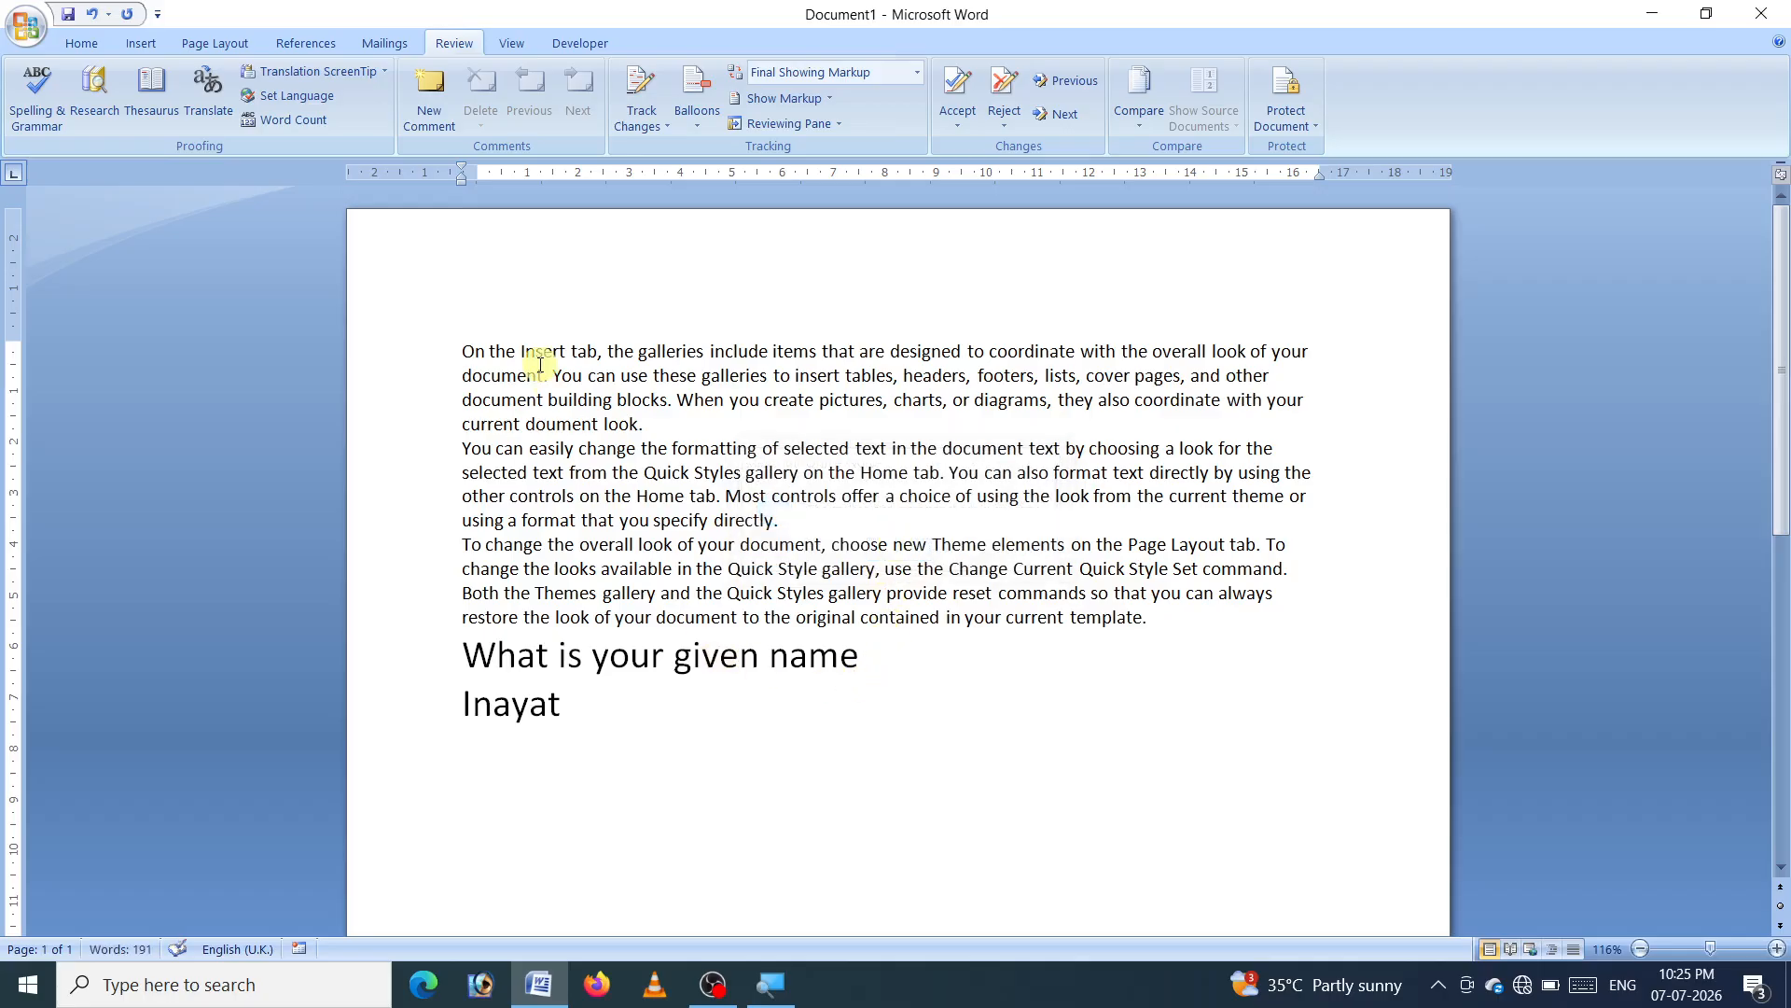
{"action": "key", "text": "F7"}
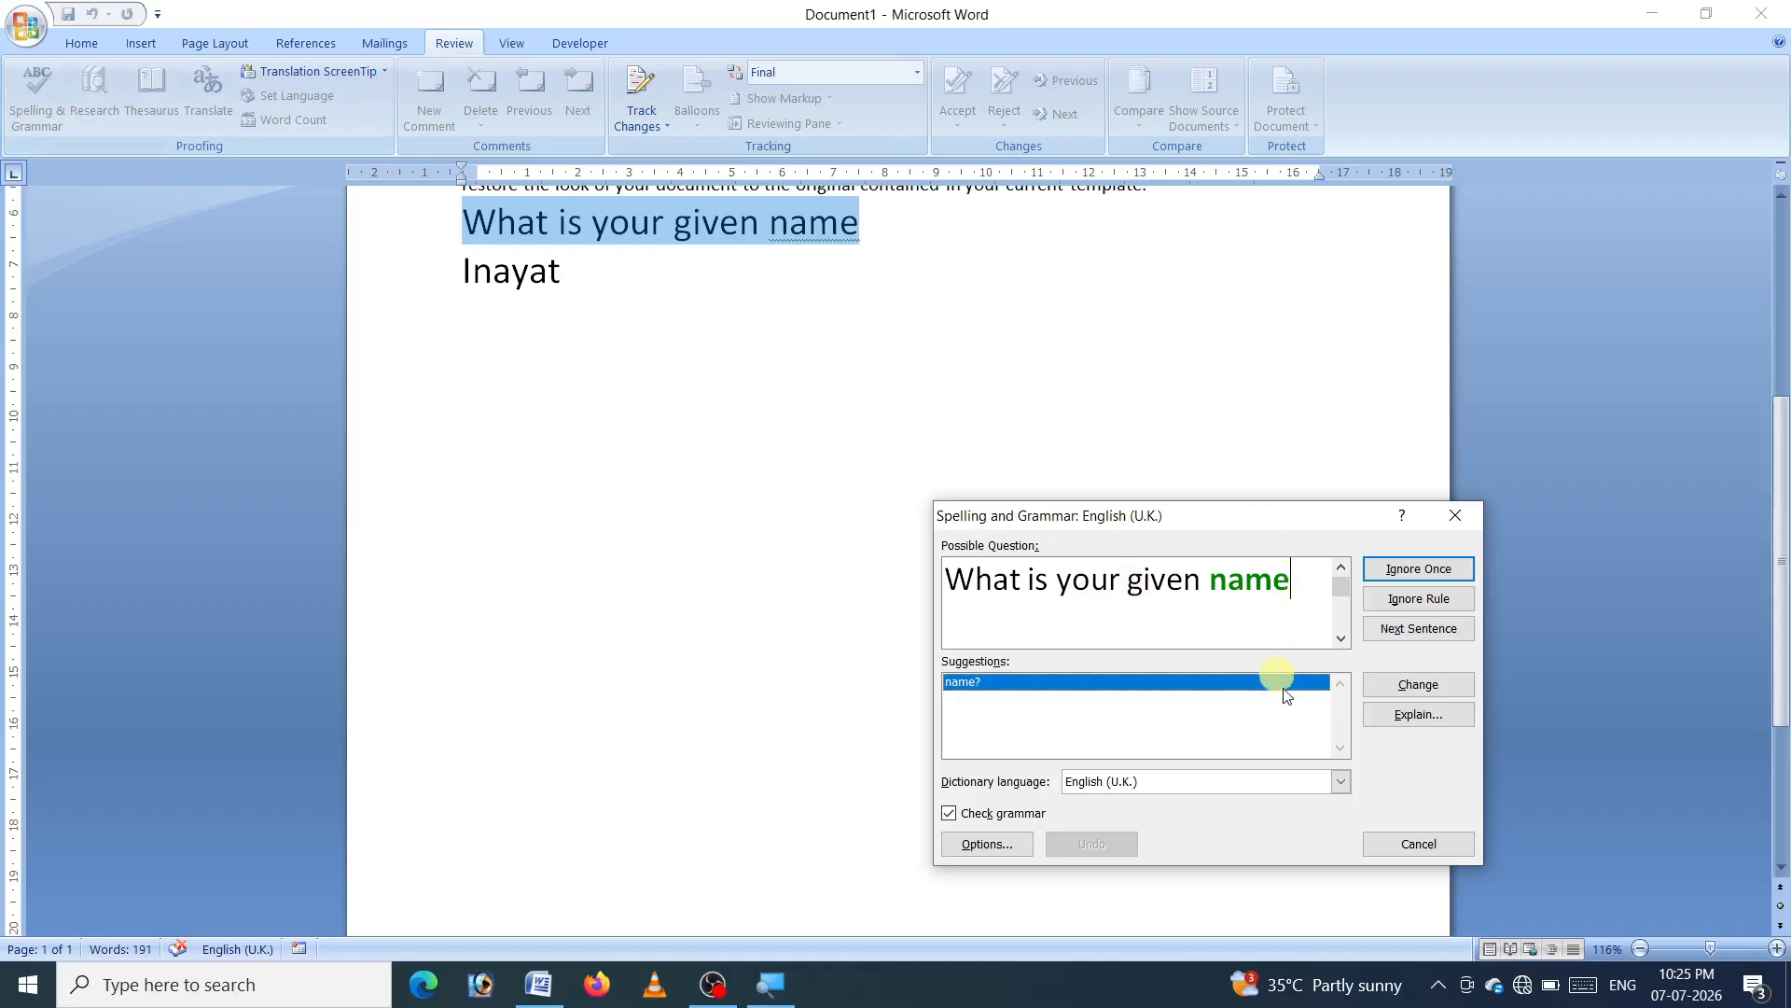
{"action": "left_click", "coordinate": [1446, 848]}
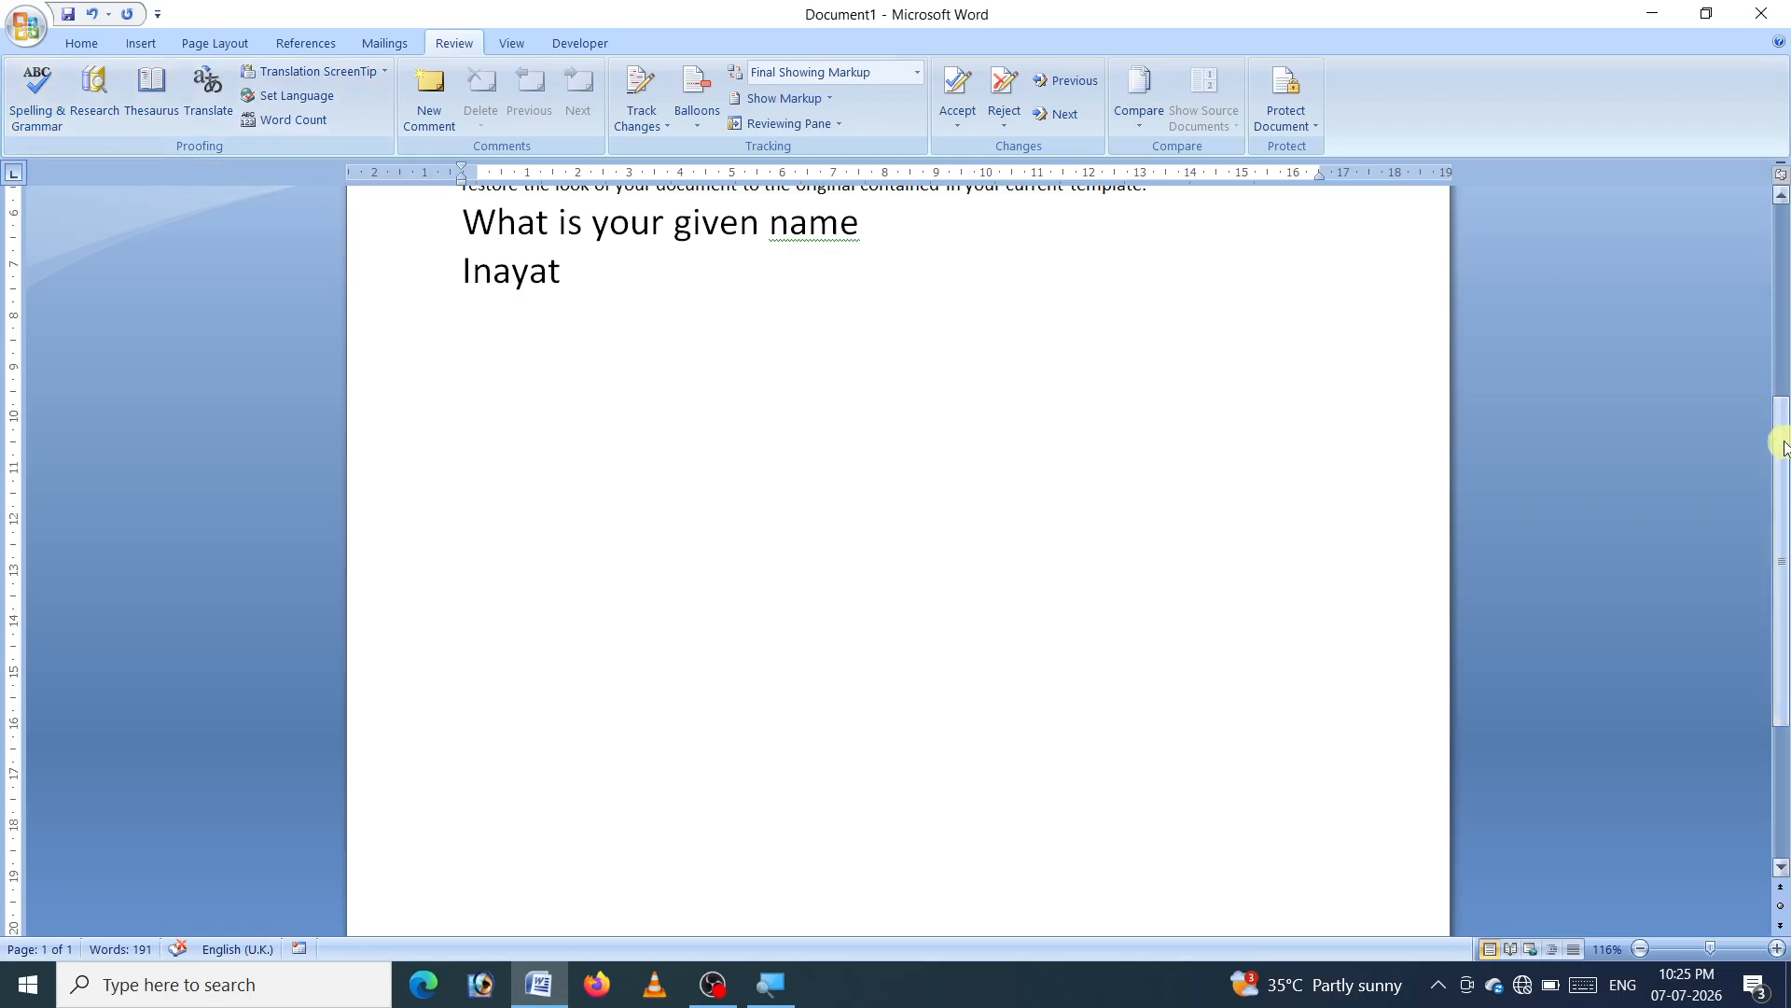
{"action": "left_click_drag", "start_coordinate": [1783, 443], "coordinate": [1783, 265]}
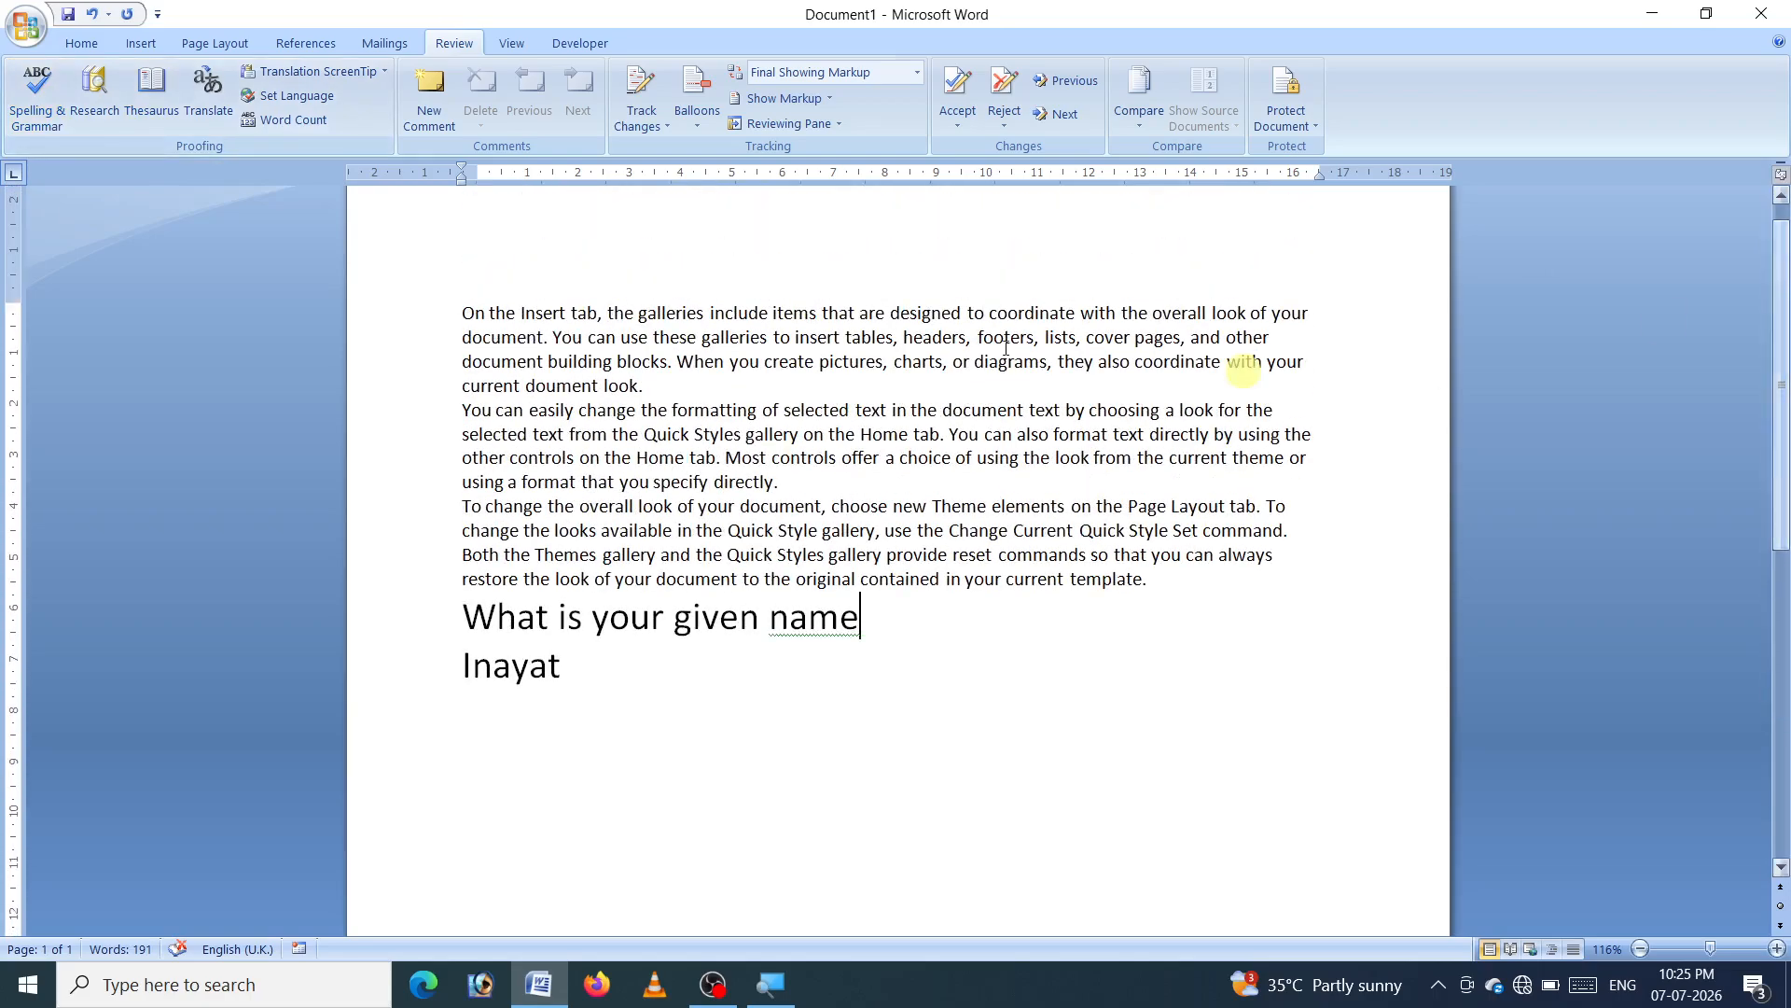
Look up thesaurus synonyms for "name" in the question, follow "first name", and replace the word with "given name"
{"action": "left_click", "coordinate": [157, 98]}
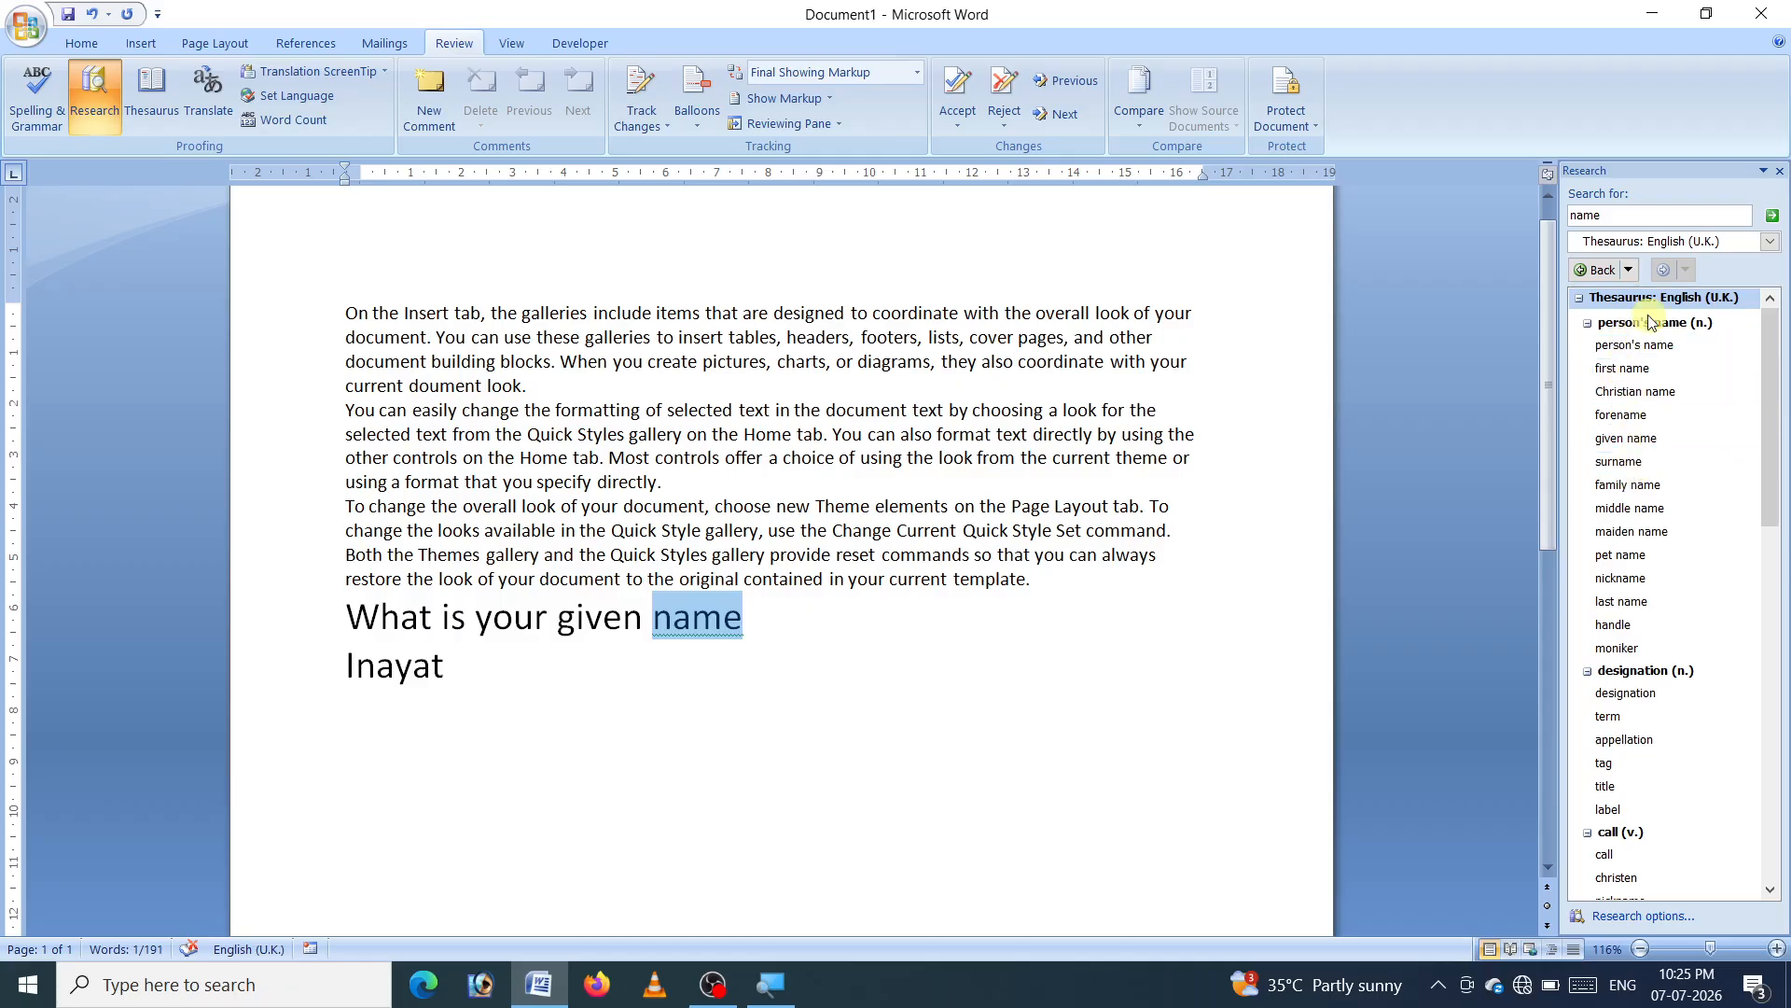
{"action": "left_click", "coordinate": [1640, 369]}
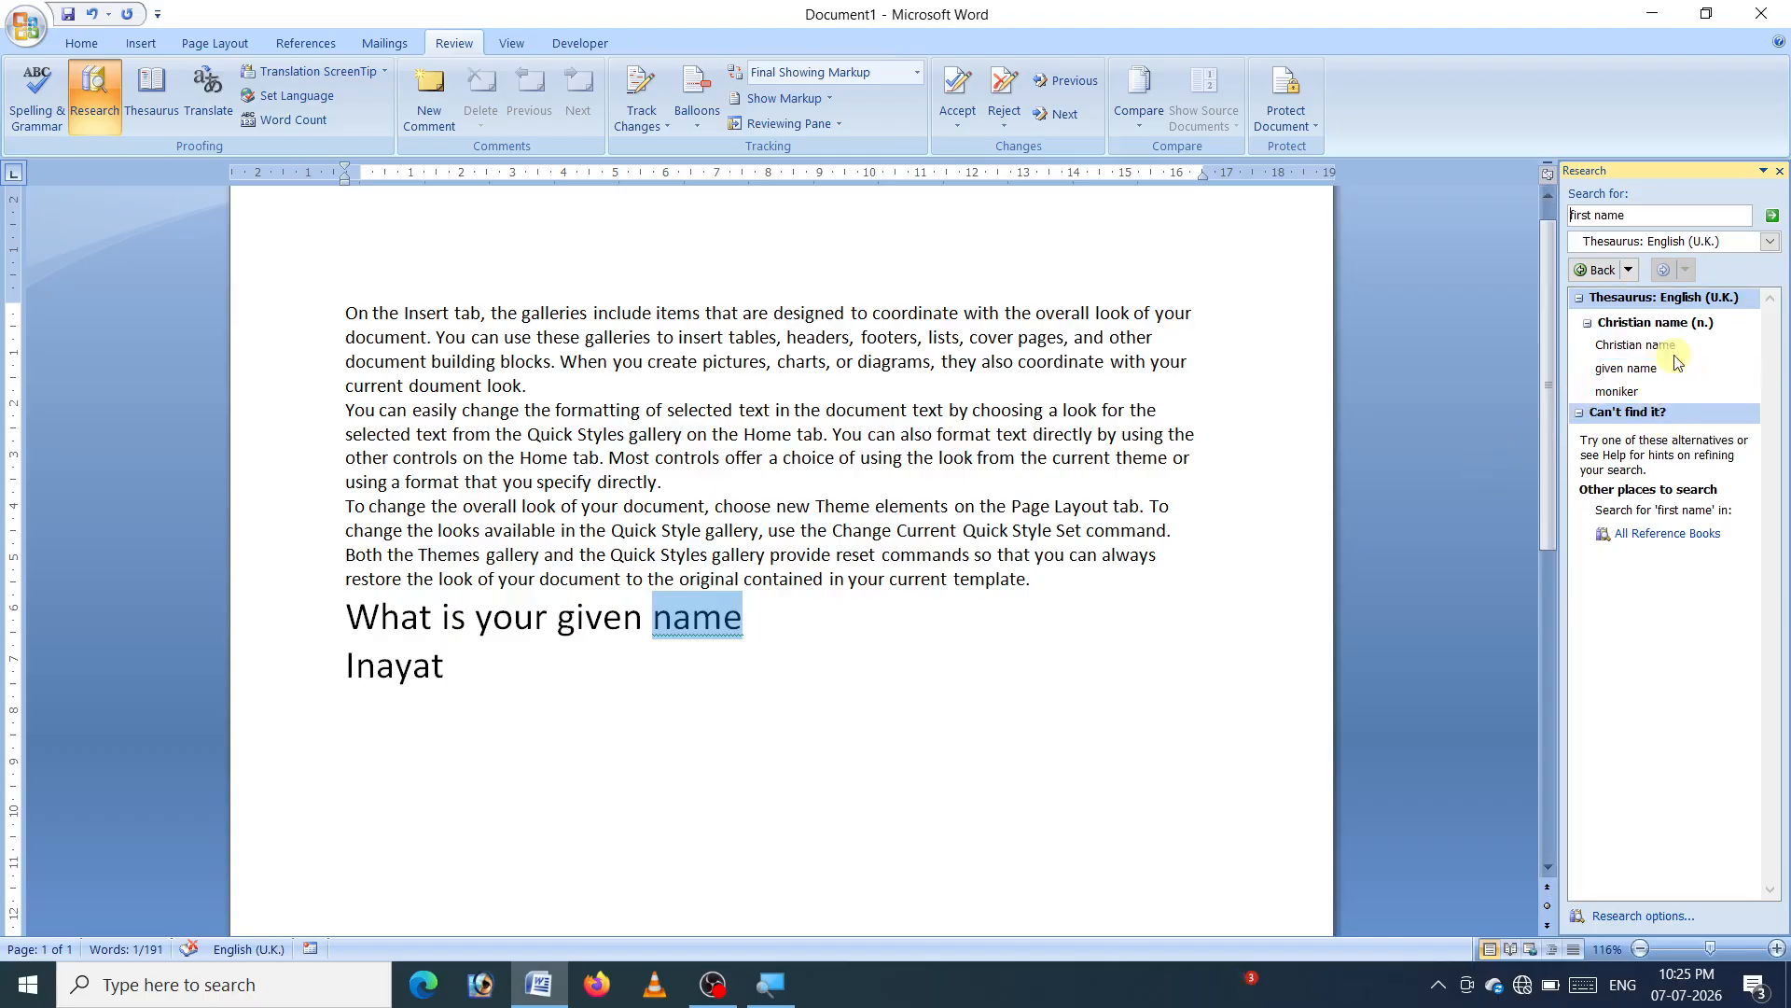
{"action": "left_click", "coordinate": [1741, 371]}
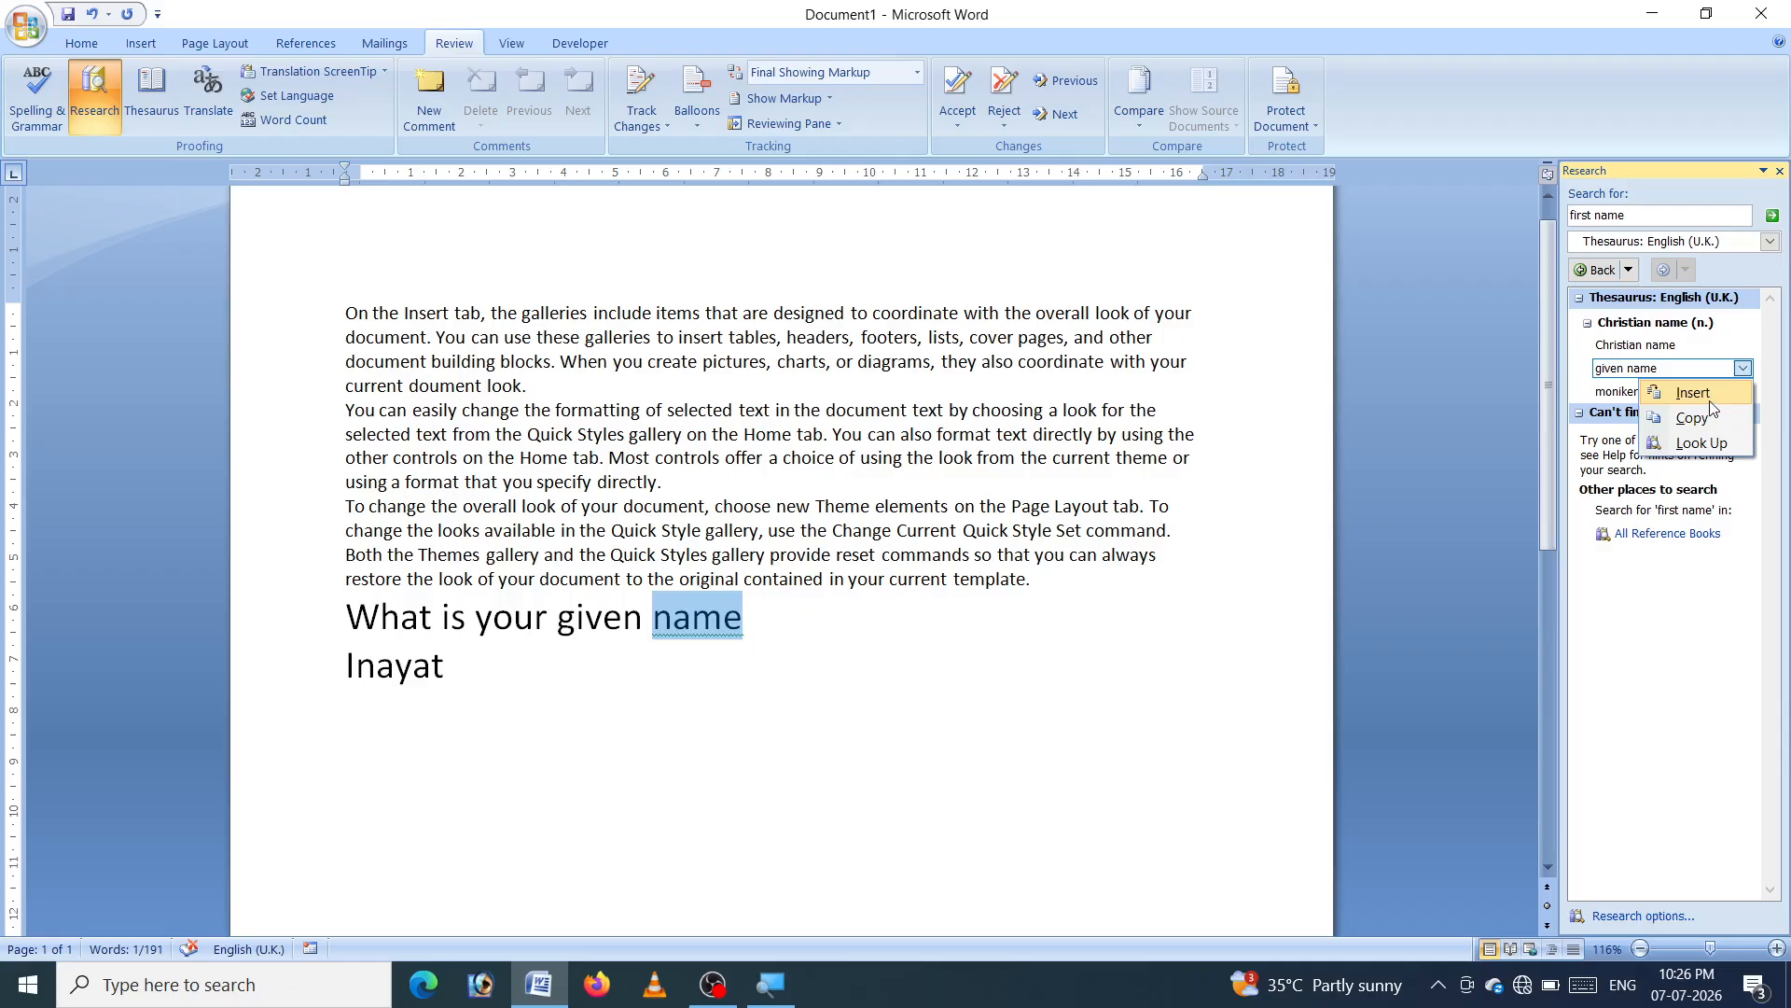
{"action": "left_click", "coordinate": [1710, 398]}
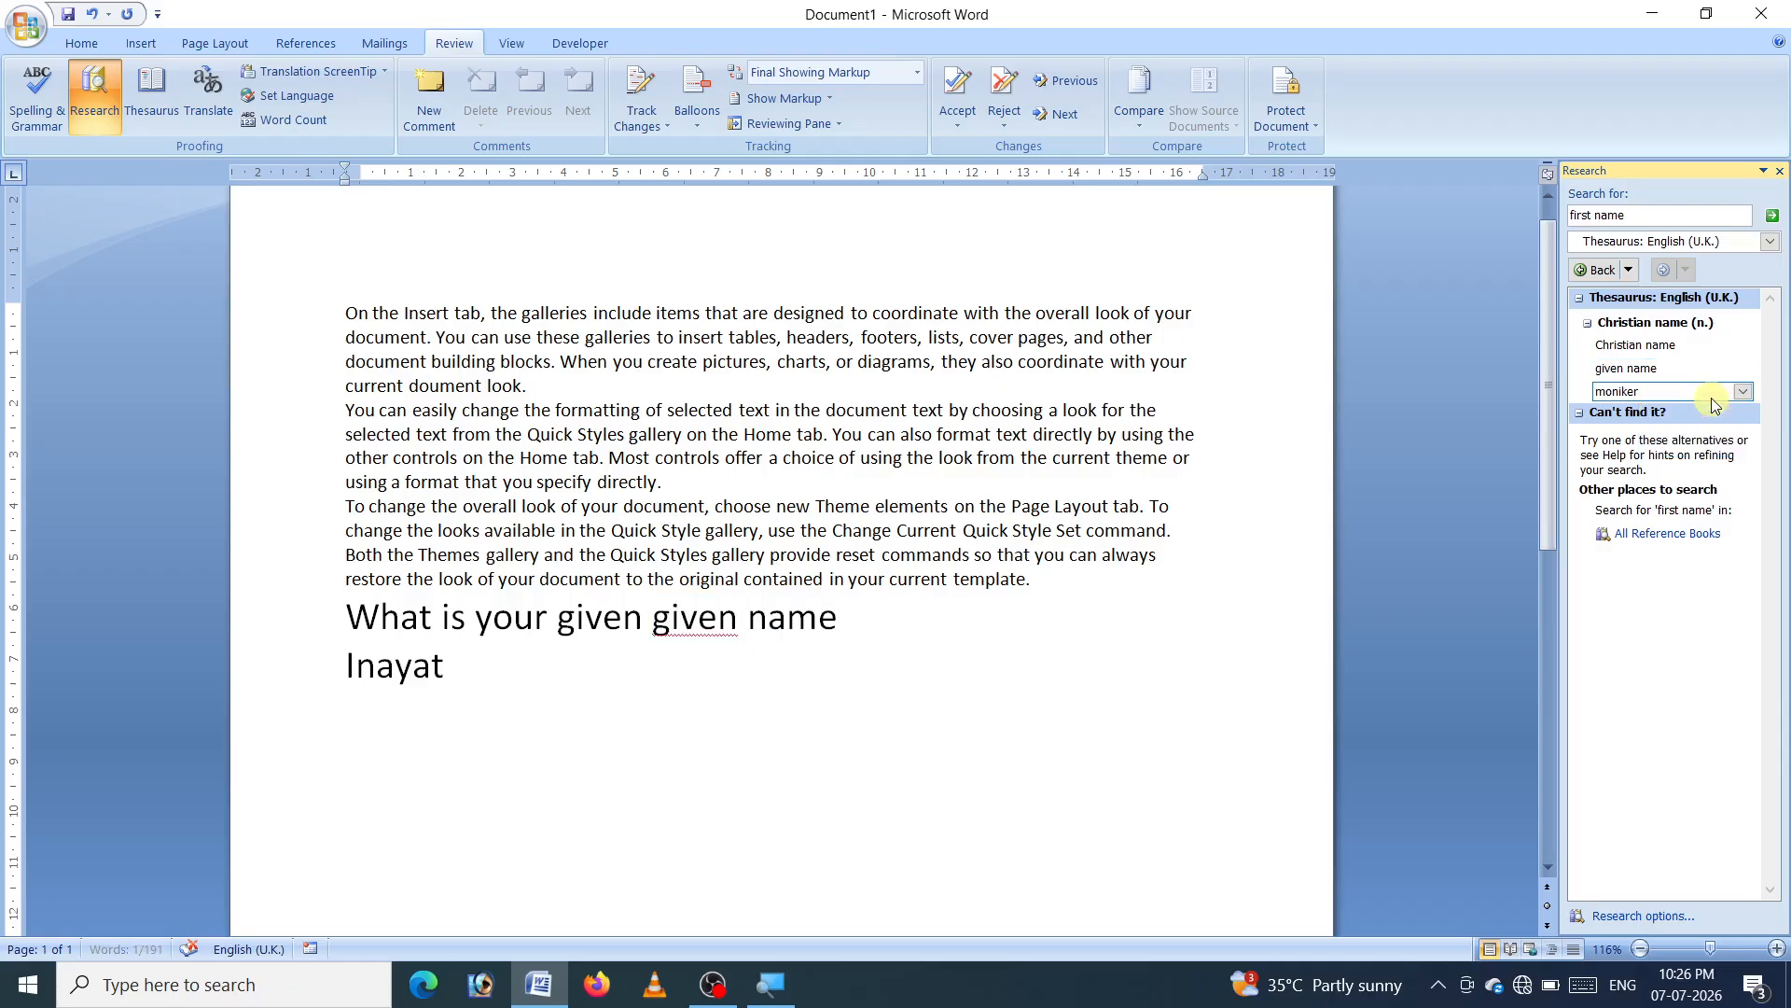
Run the spelling and grammar check, ignore the repeated "given" once, and accept the suggestion "name?"
{"action": "left_click", "coordinate": [694, 688]}
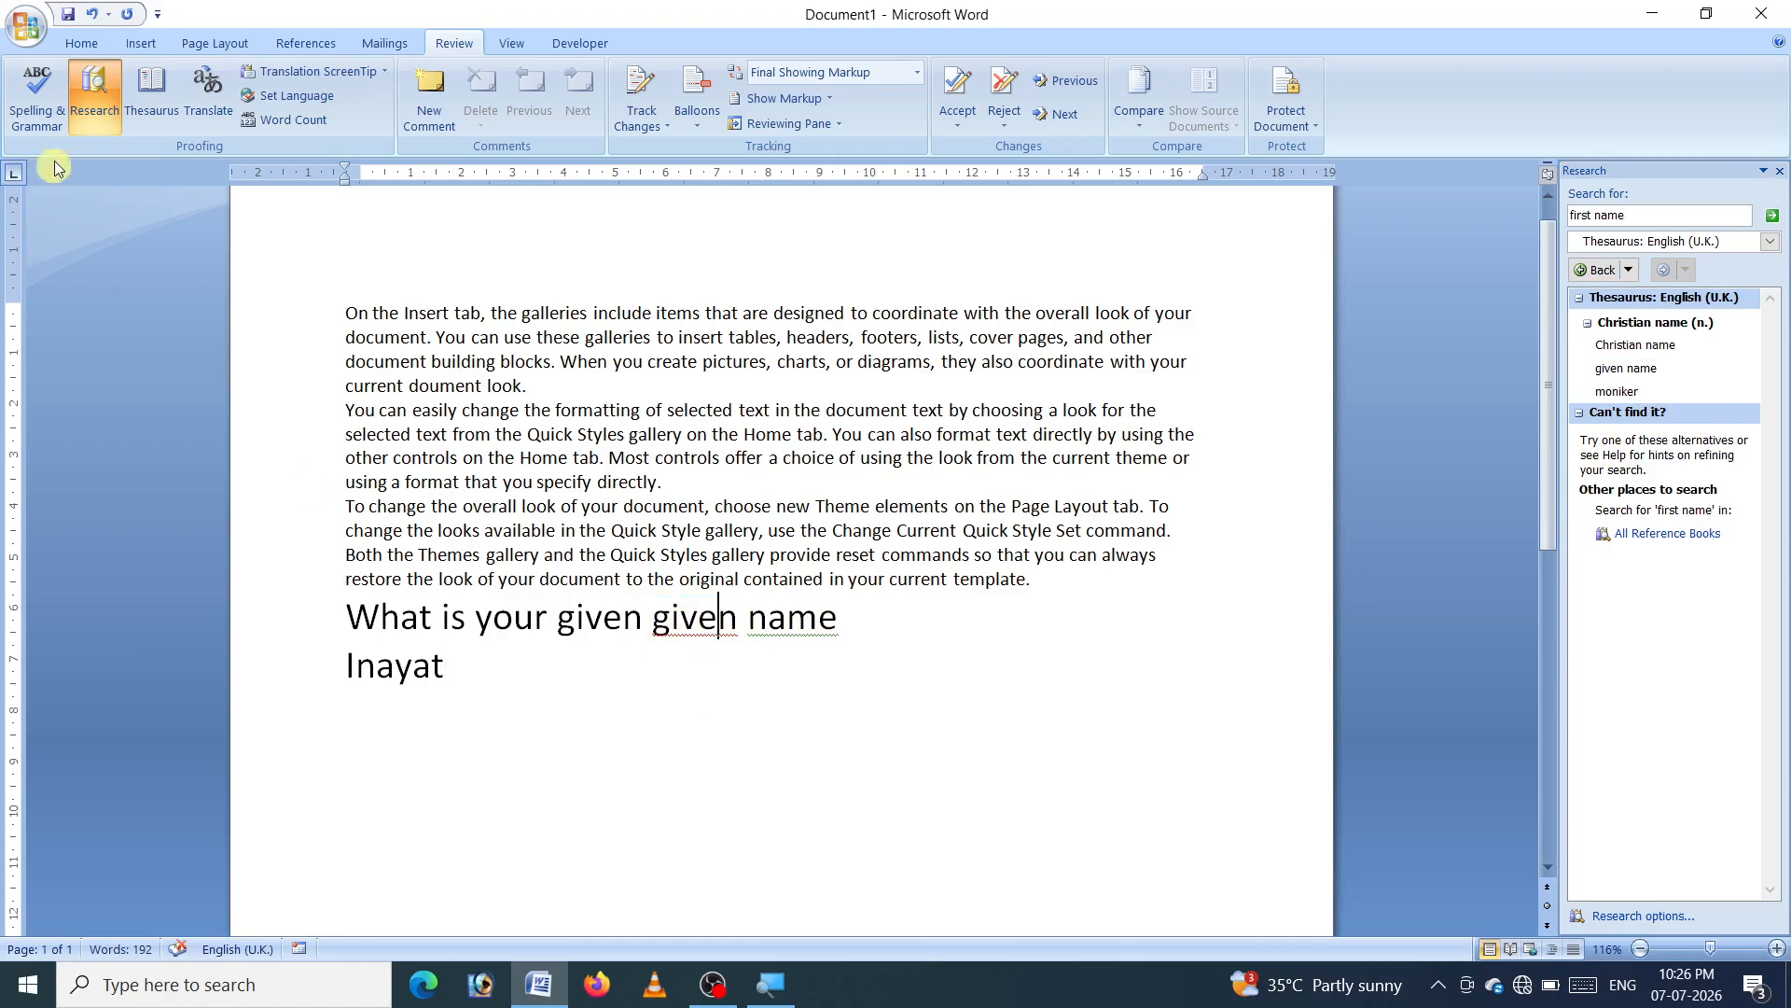
{"action": "left_click", "coordinate": [19, 131]}
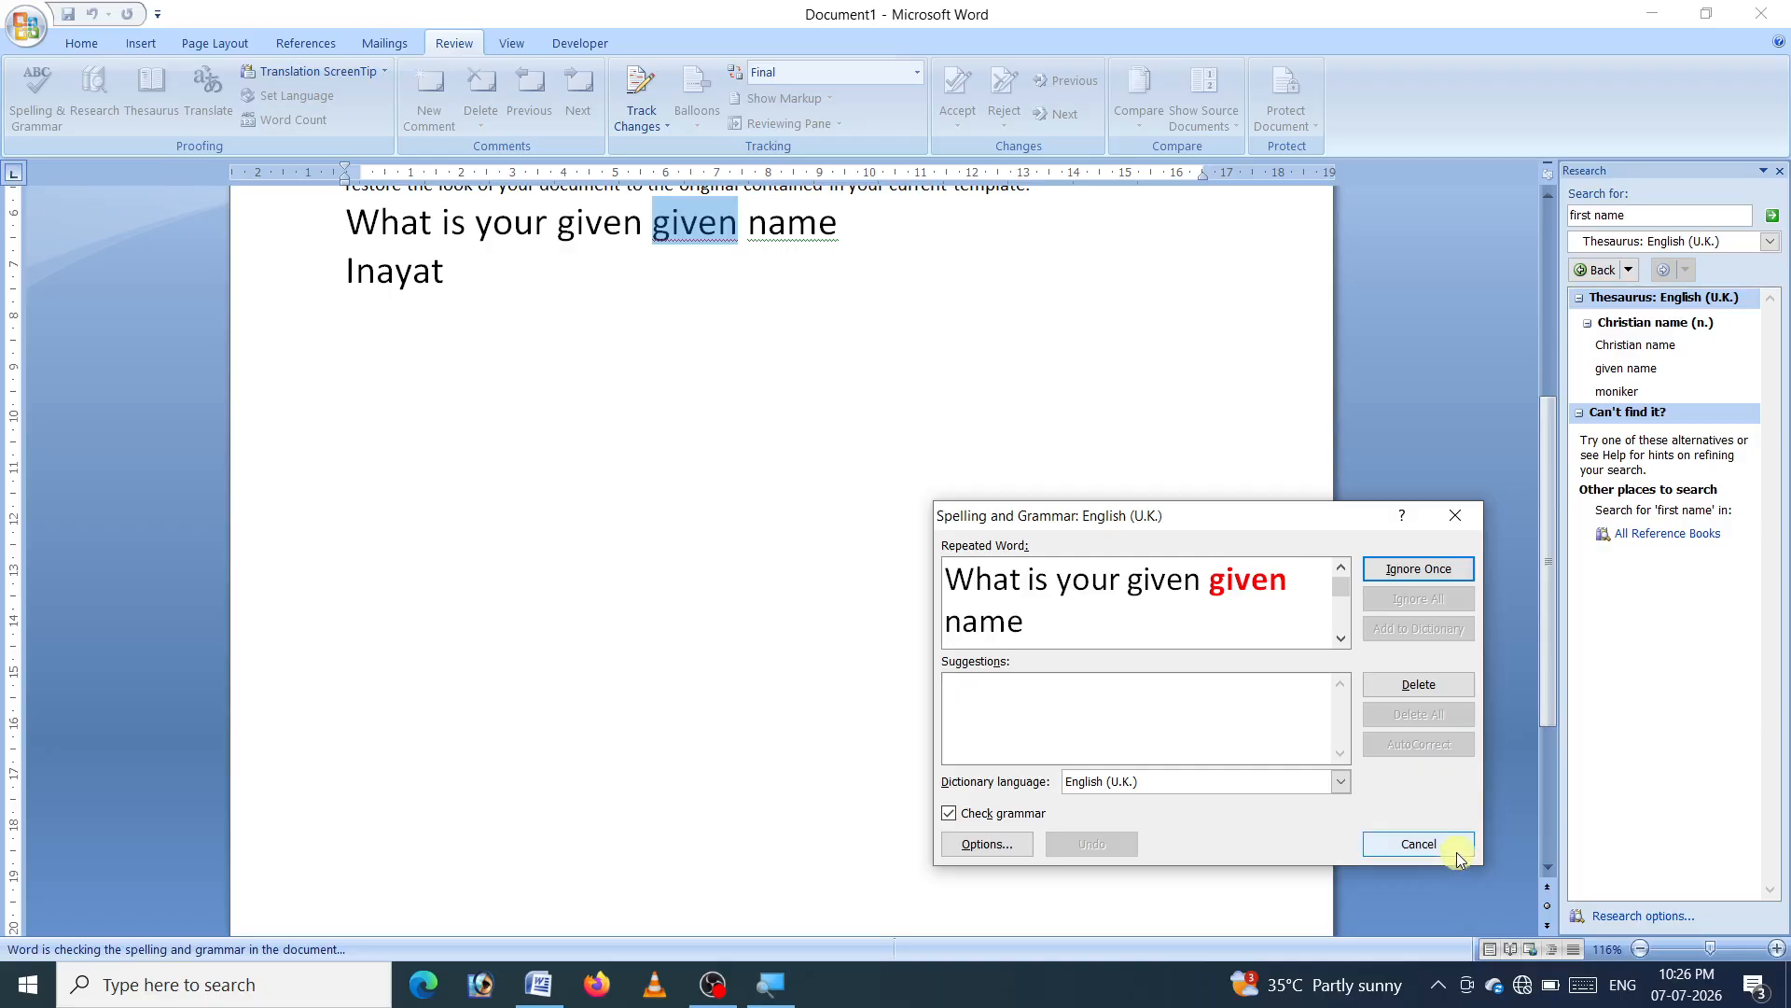
{"action": "left_click", "coordinate": [1419, 570]}
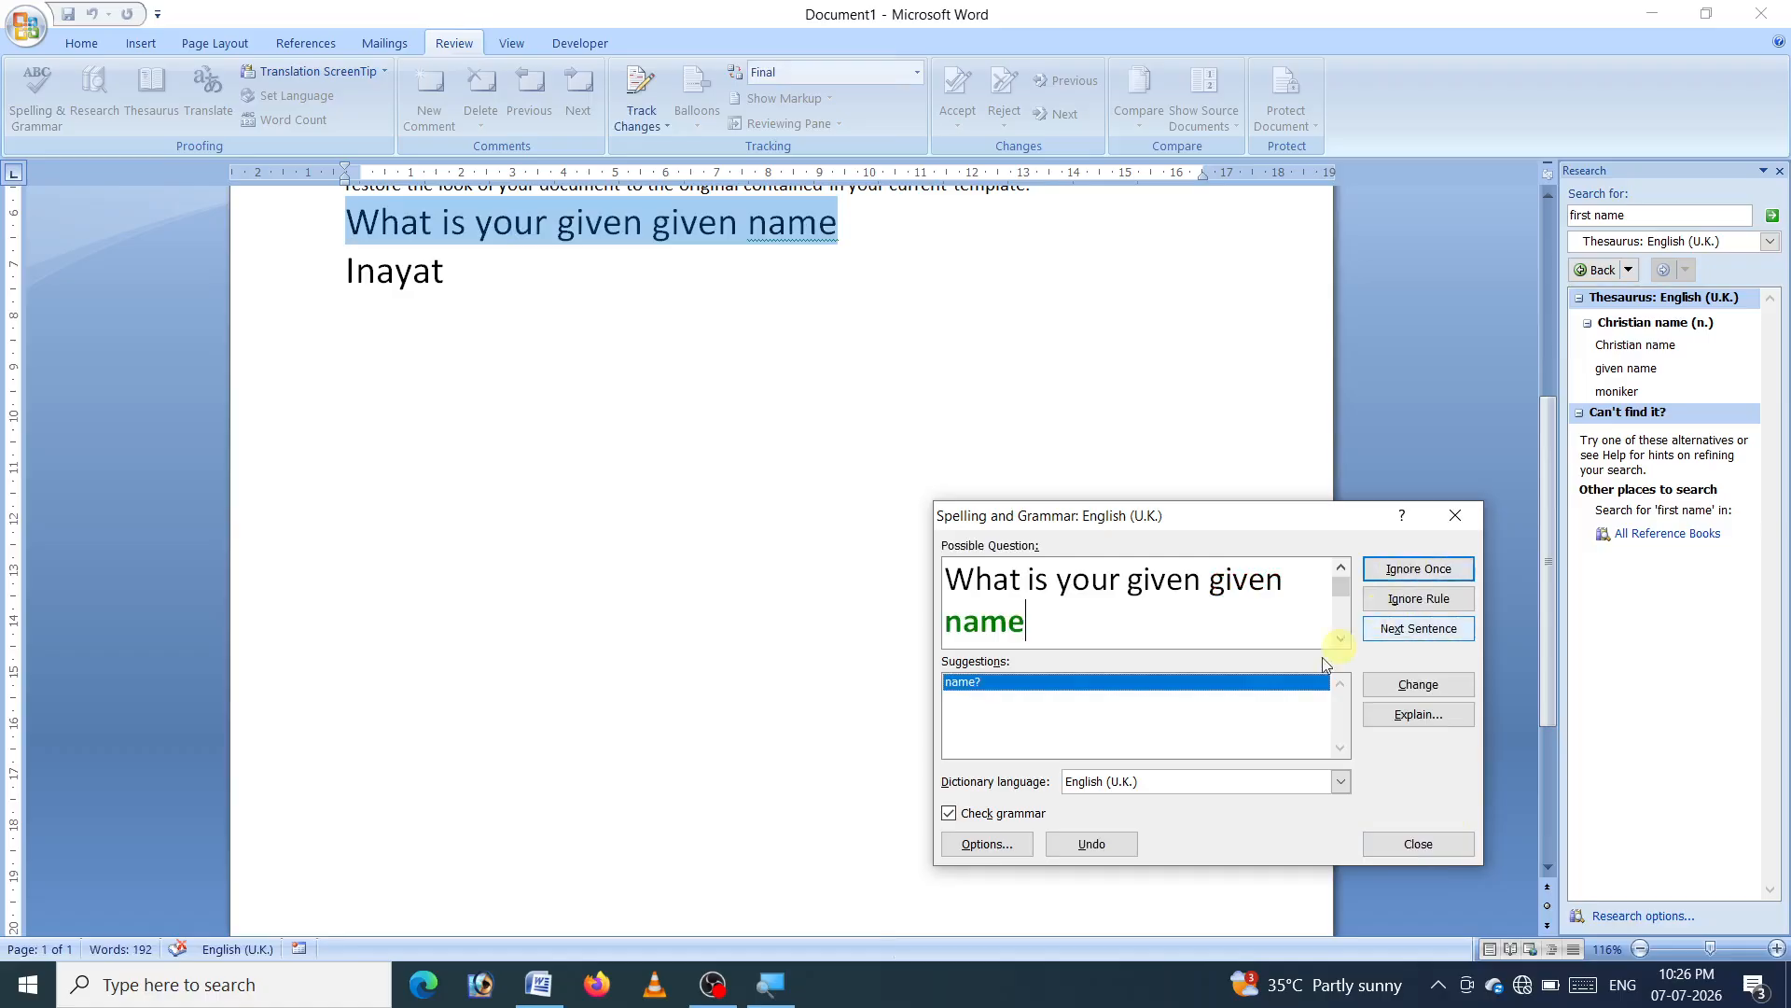
{"action": "left_click", "coordinate": [1473, 692]}
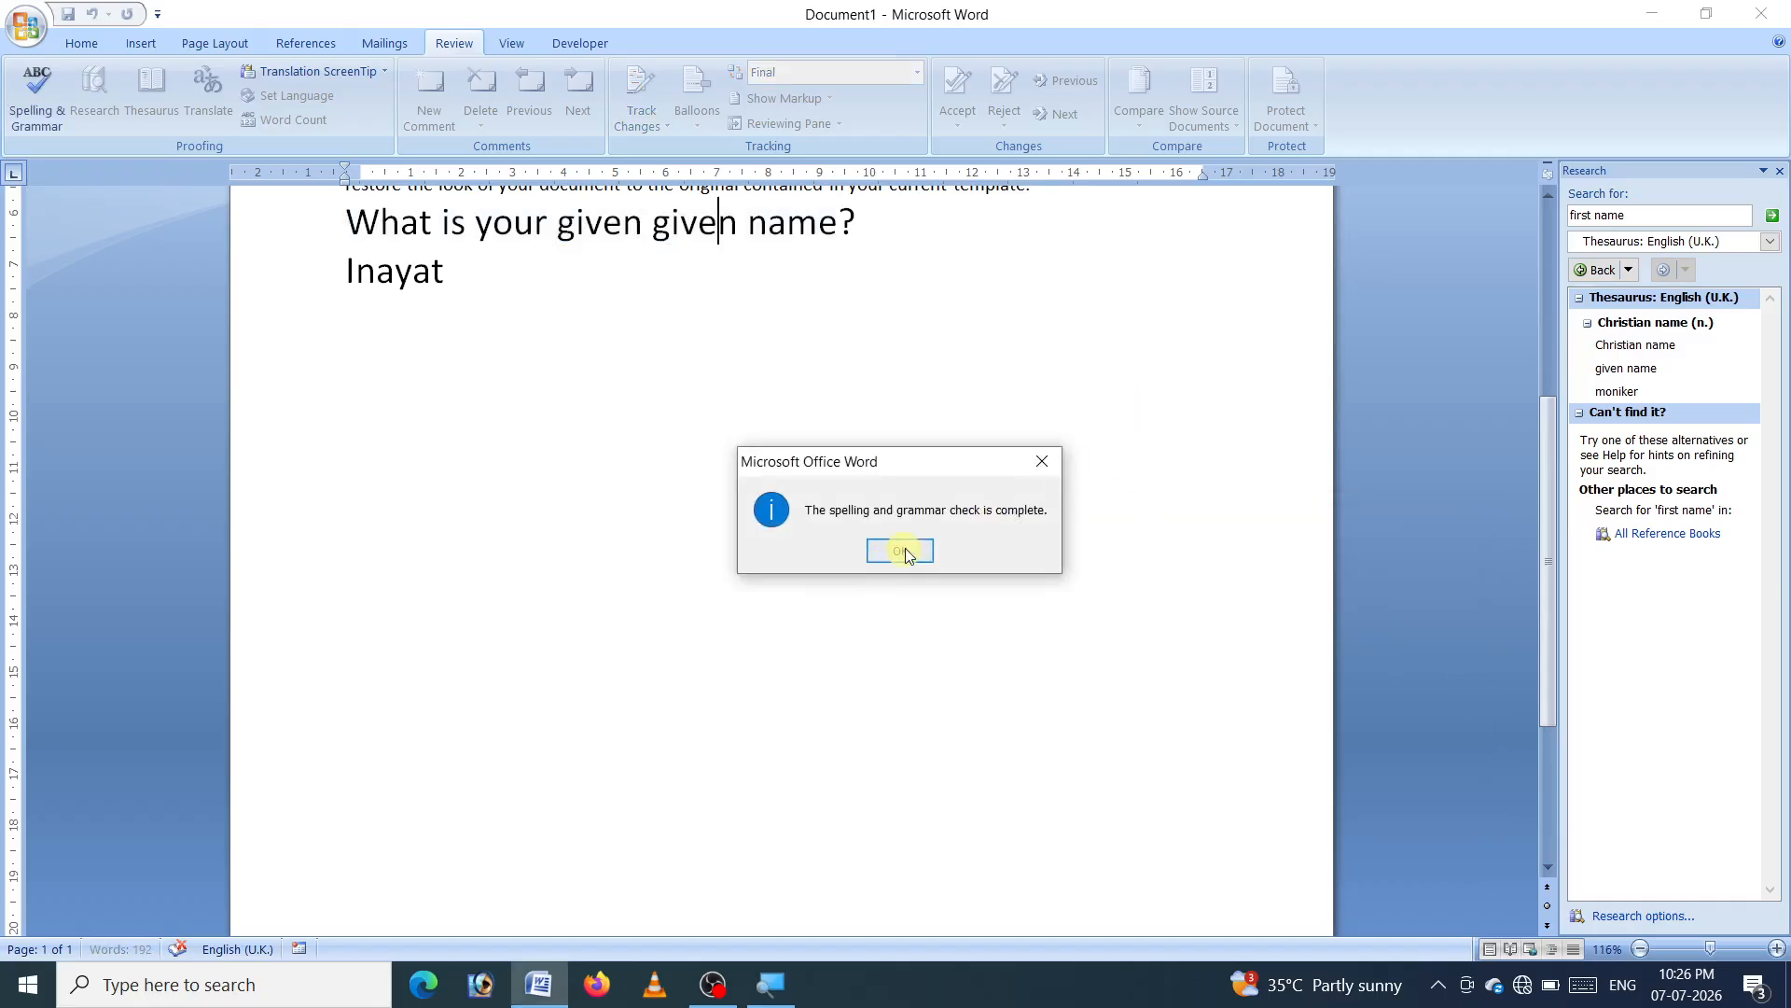
{"action": "left_click", "coordinate": [902, 552]}
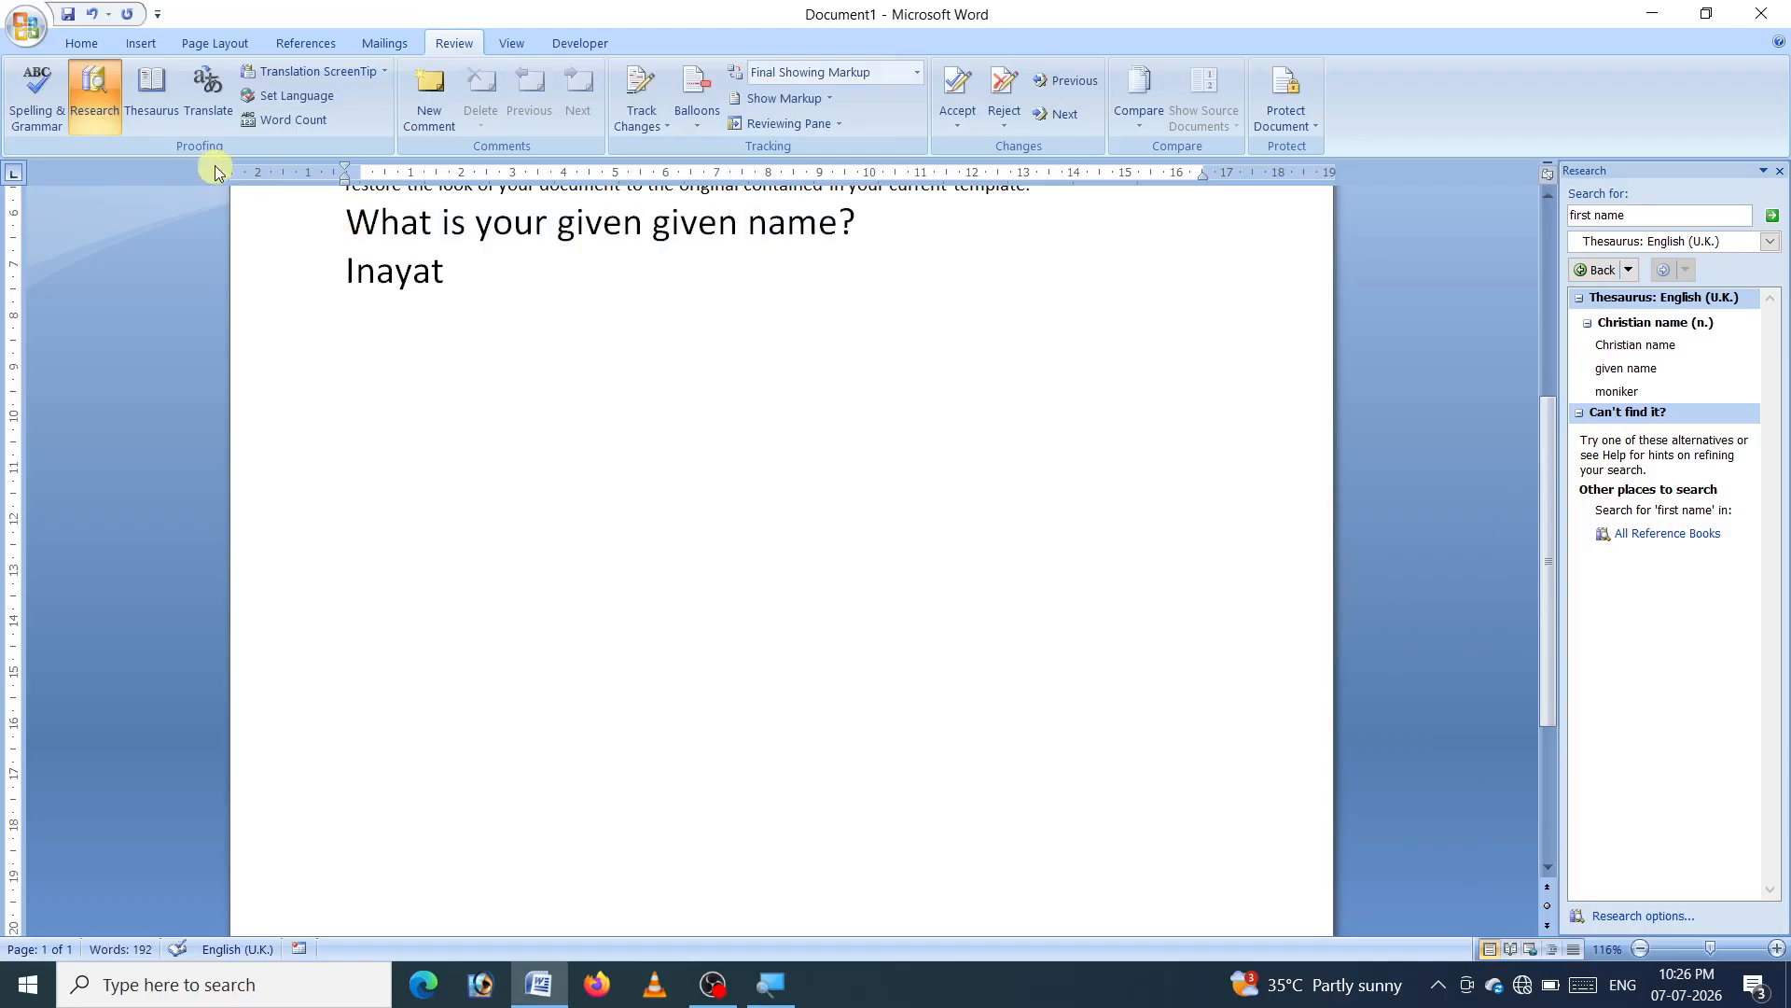
Look up the question mark after "name" and the word "Page" in the third paragraph in the thesaurus
{"action": "left_click", "coordinate": [140, 109]}
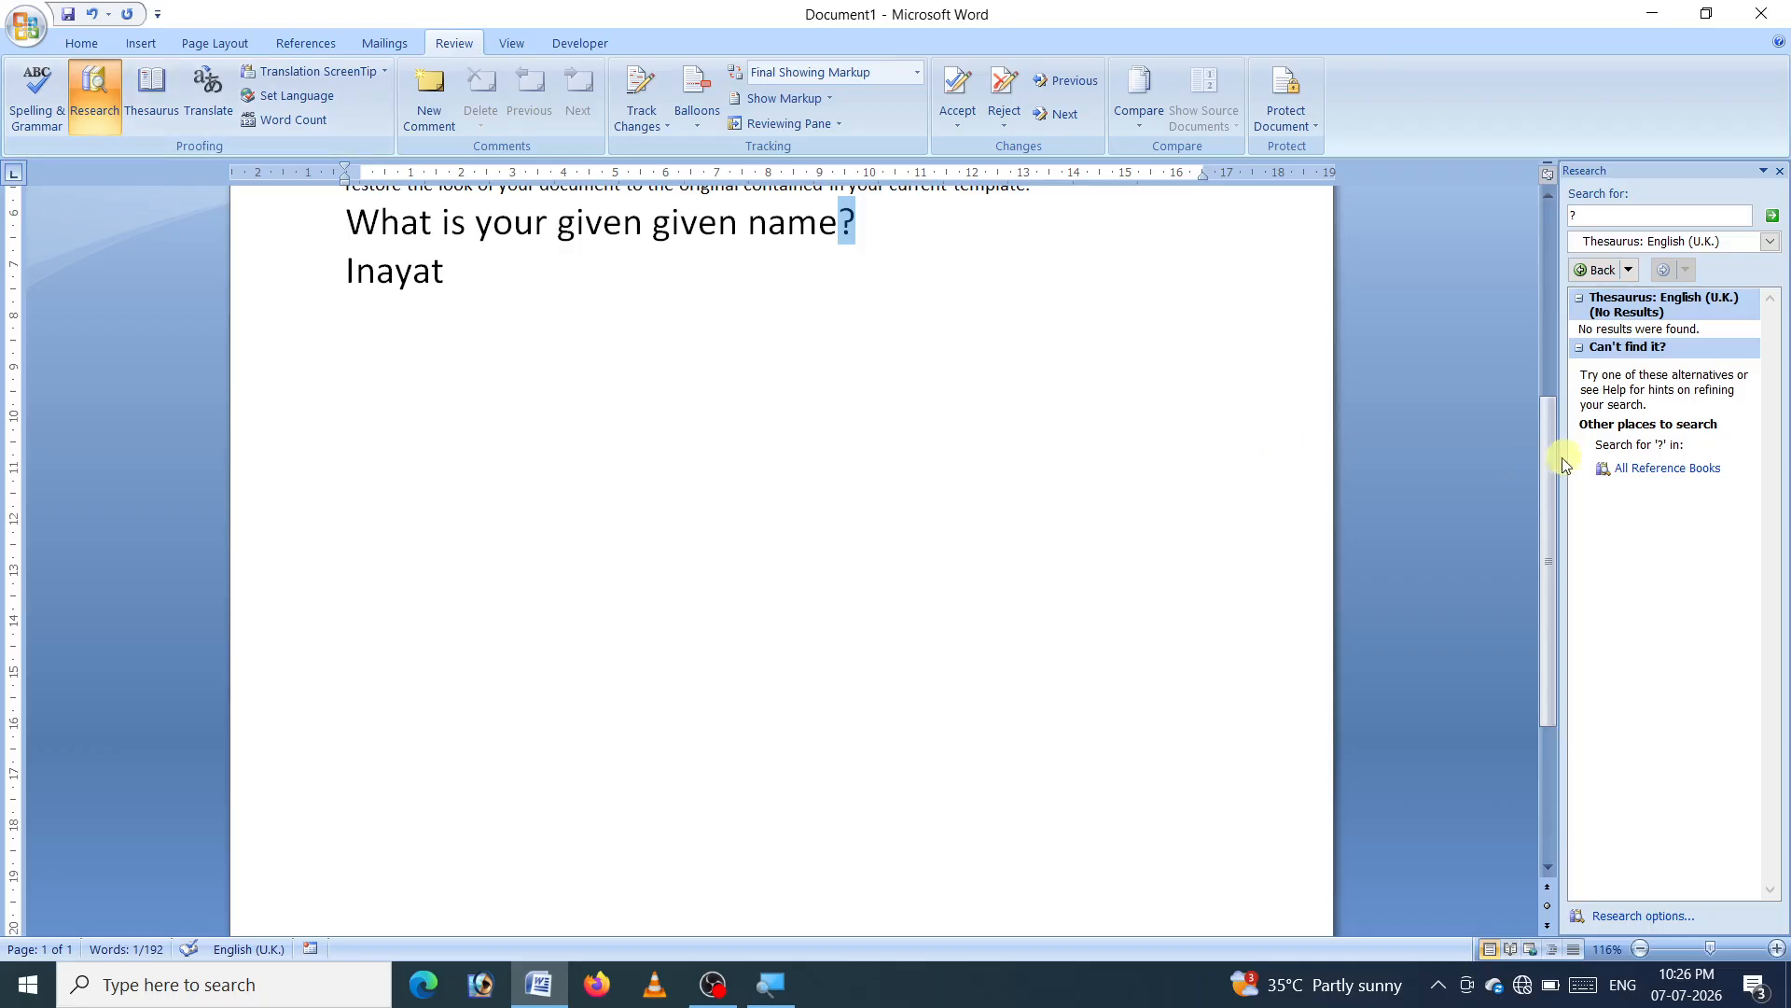
{"action": "left_click_drag", "start_coordinate": [1547, 465], "coordinate": [1548, 275]}
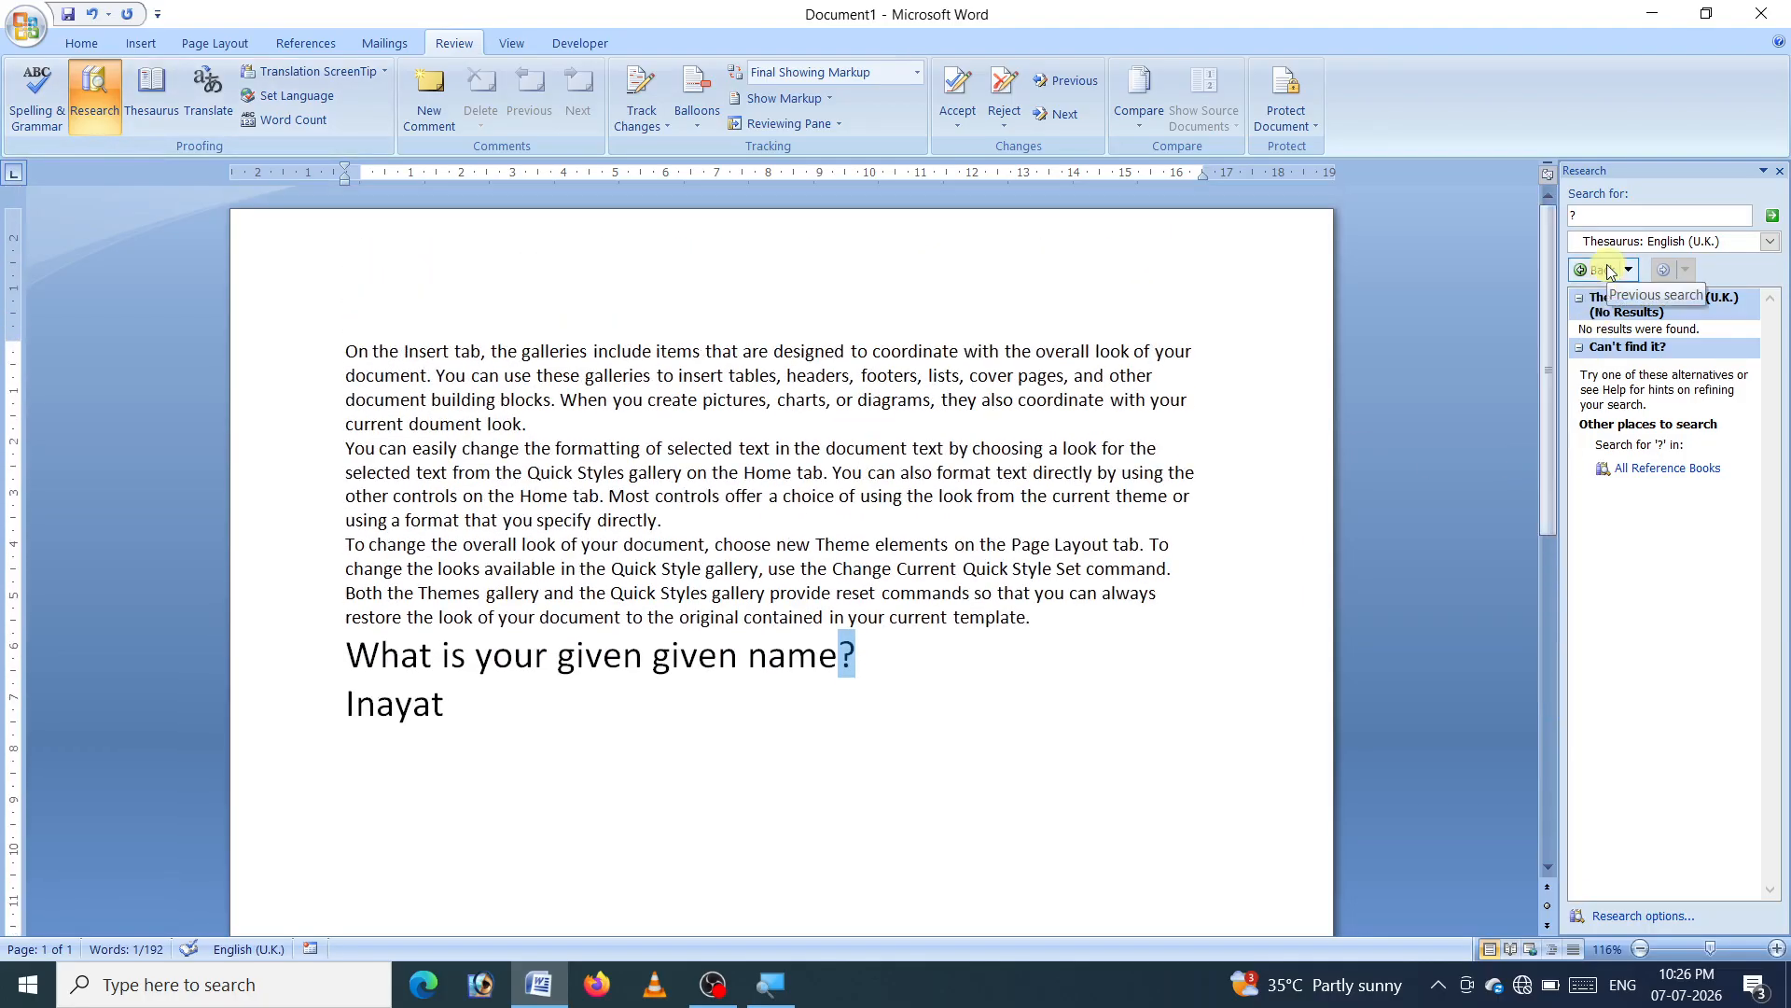
{"action": "left_click", "coordinate": [1030, 550]}
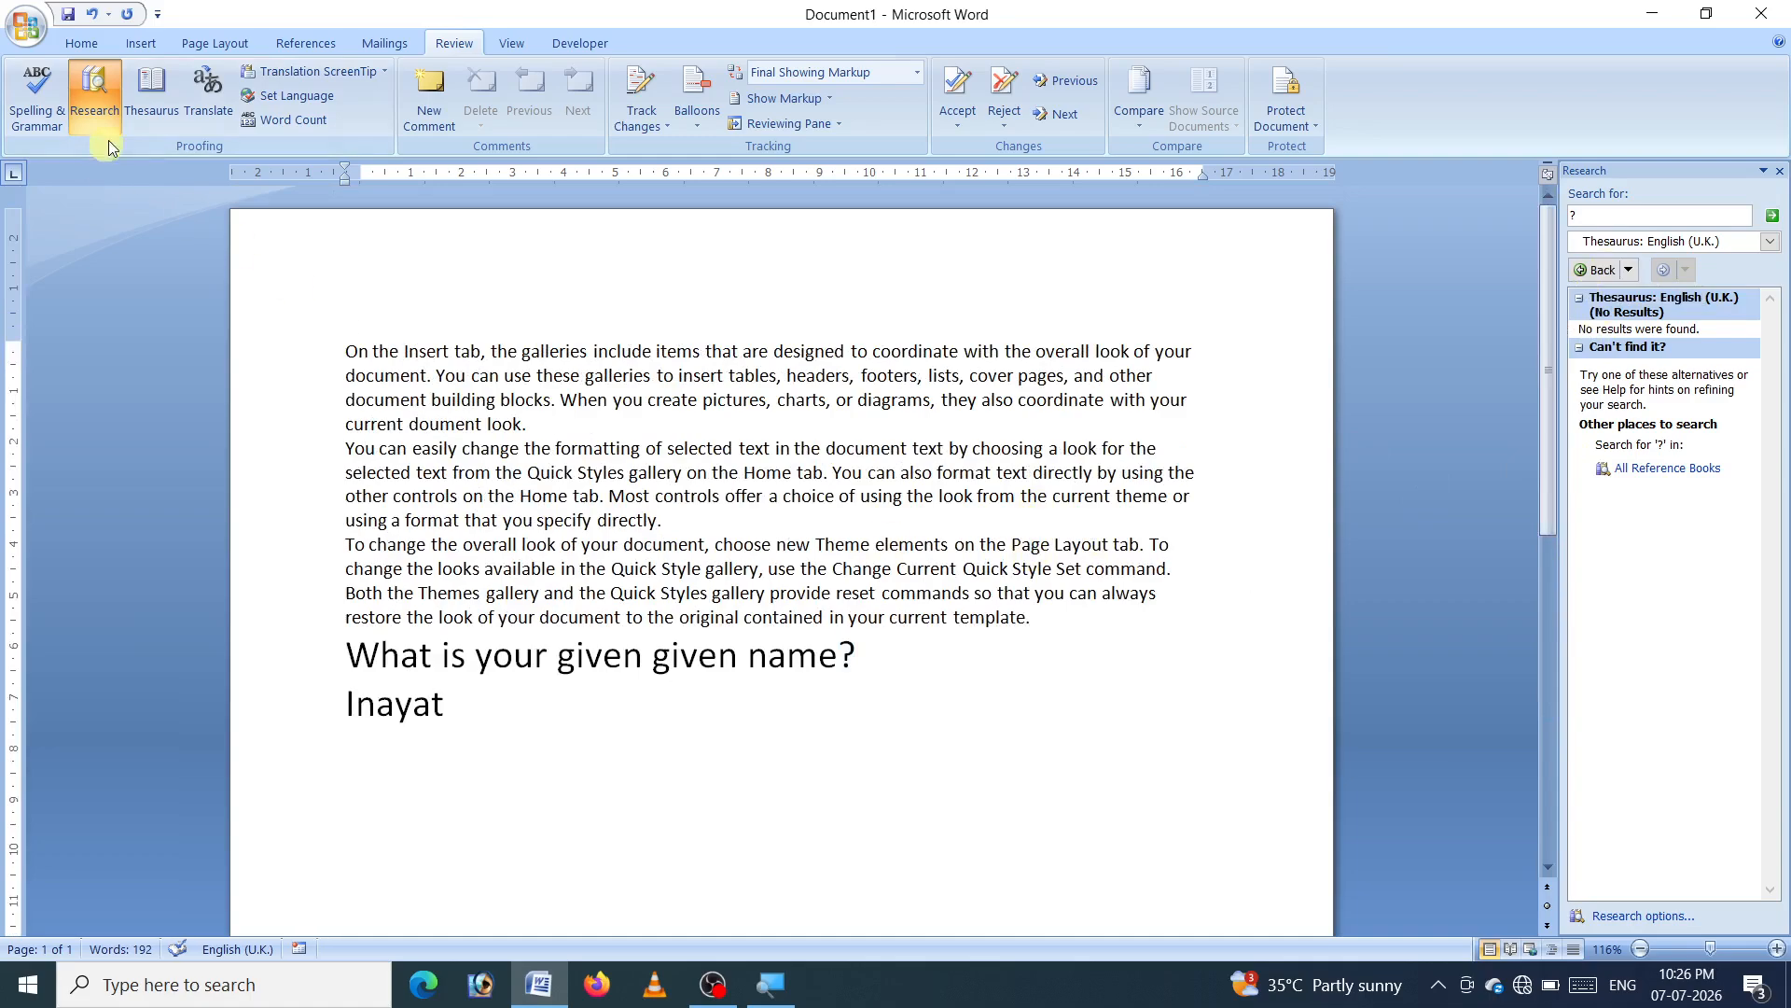
{"action": "left_click", "coordinate": [181, 110]}
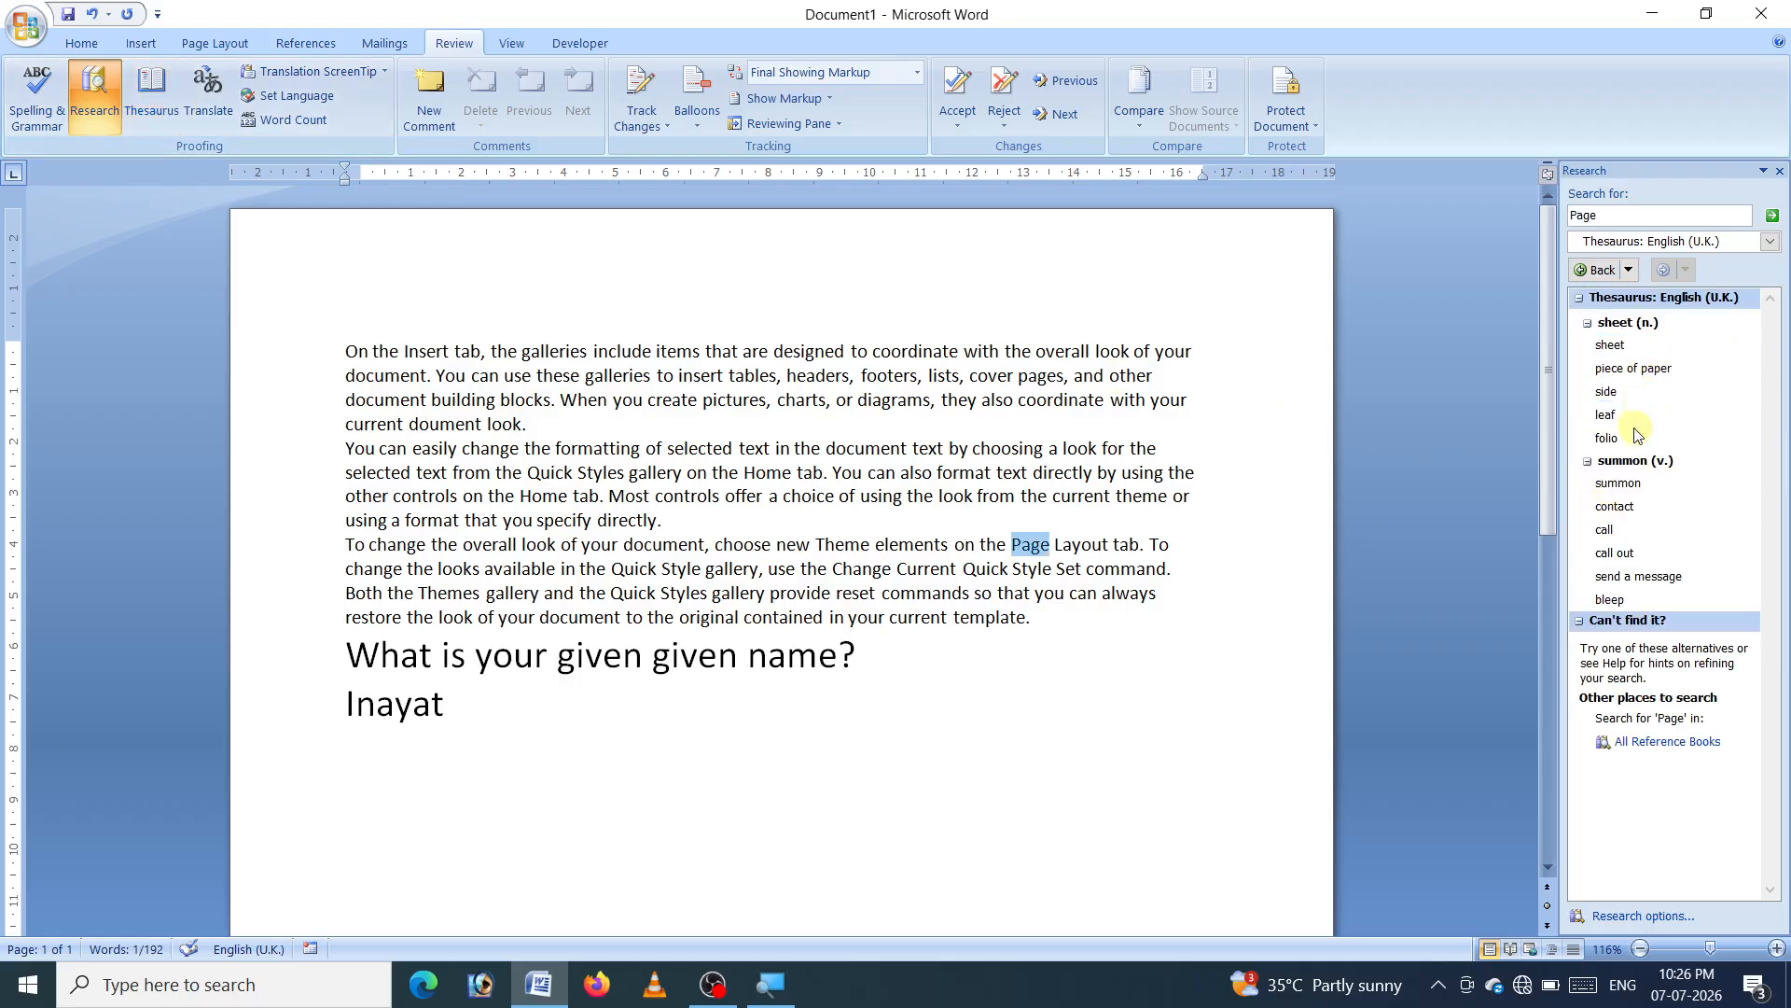
Explore the related thesaurus entries "call" and "christen", and look up the selected word "Page" again
{"action": "left_click", "coordinate": [1627, 538]}
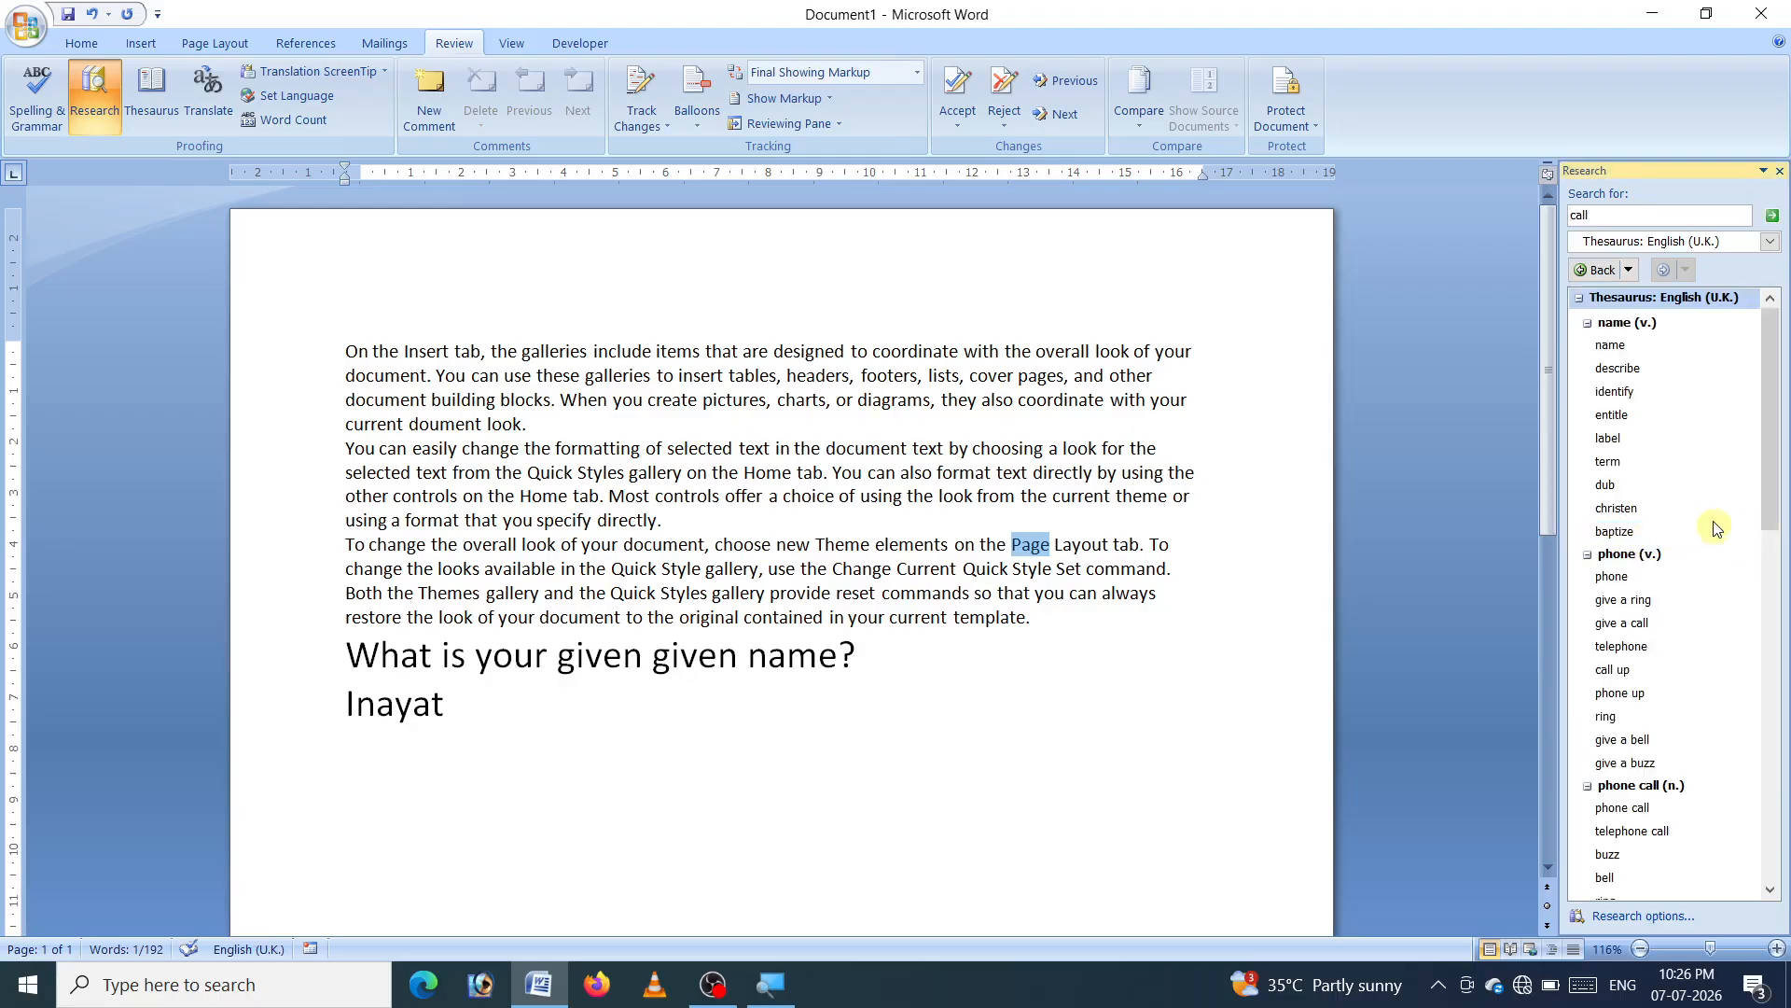
{"action": "left_click", "coordinate": [1746, 537]}
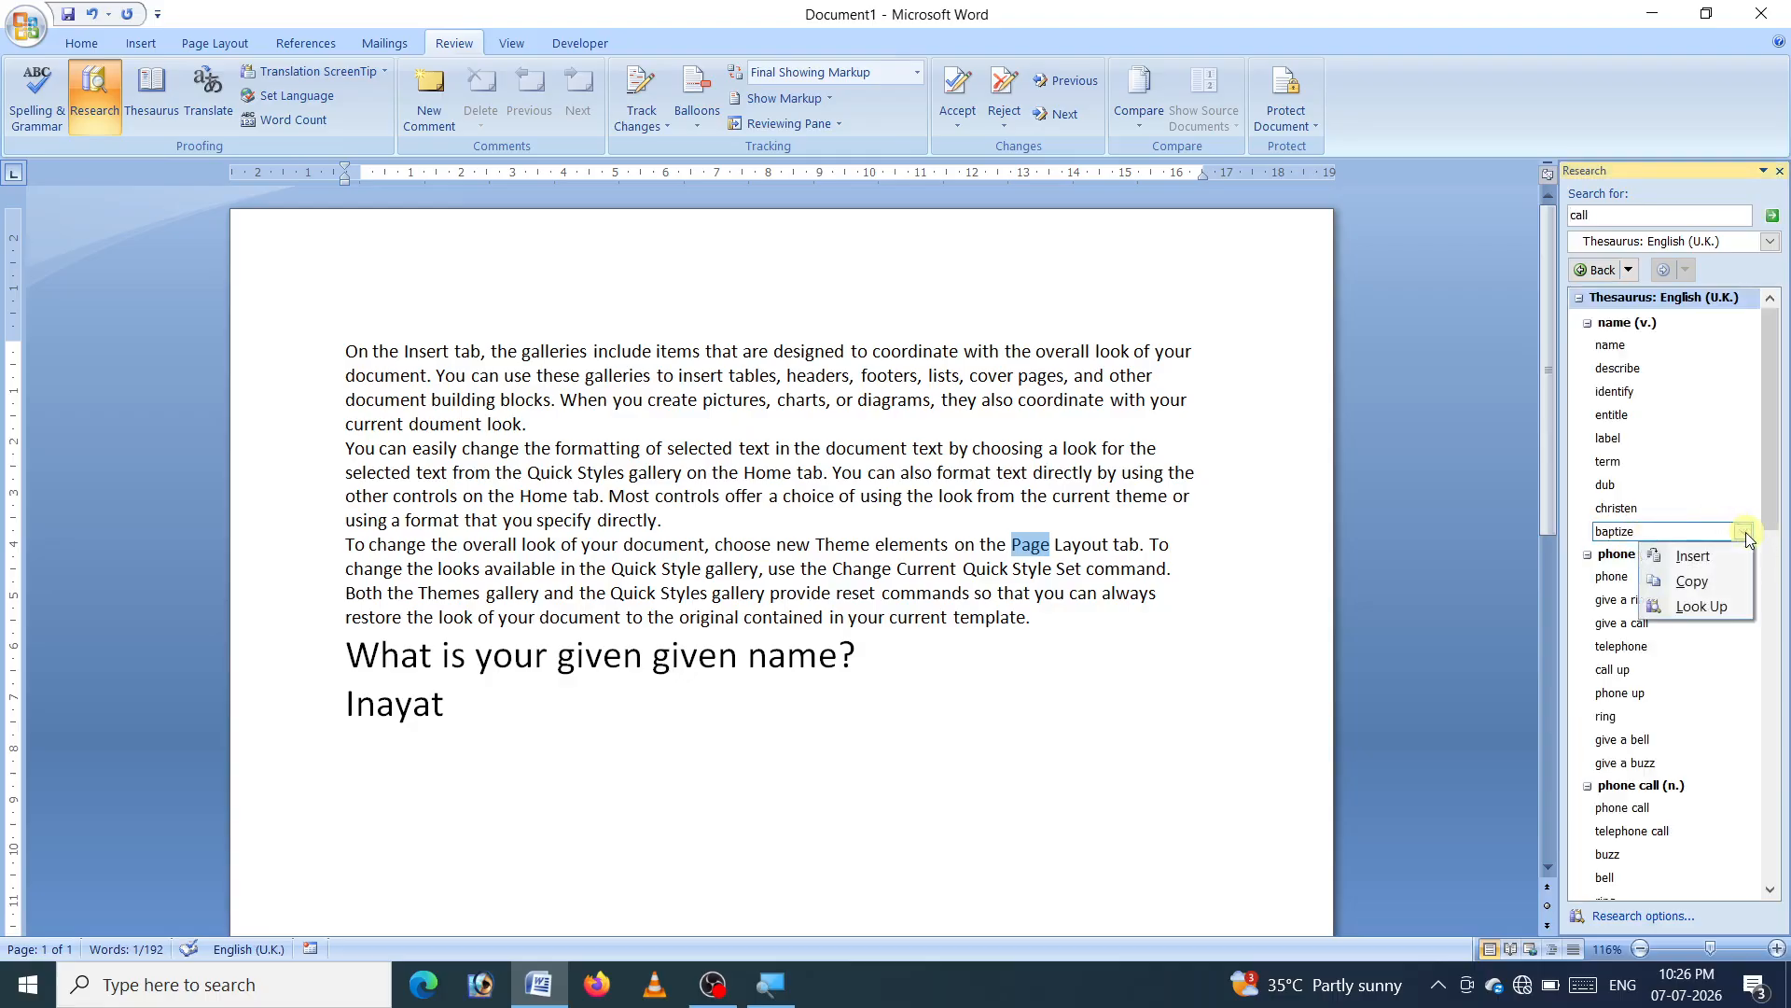
{"action": "left_click", "coordinate": [1619, 505]}
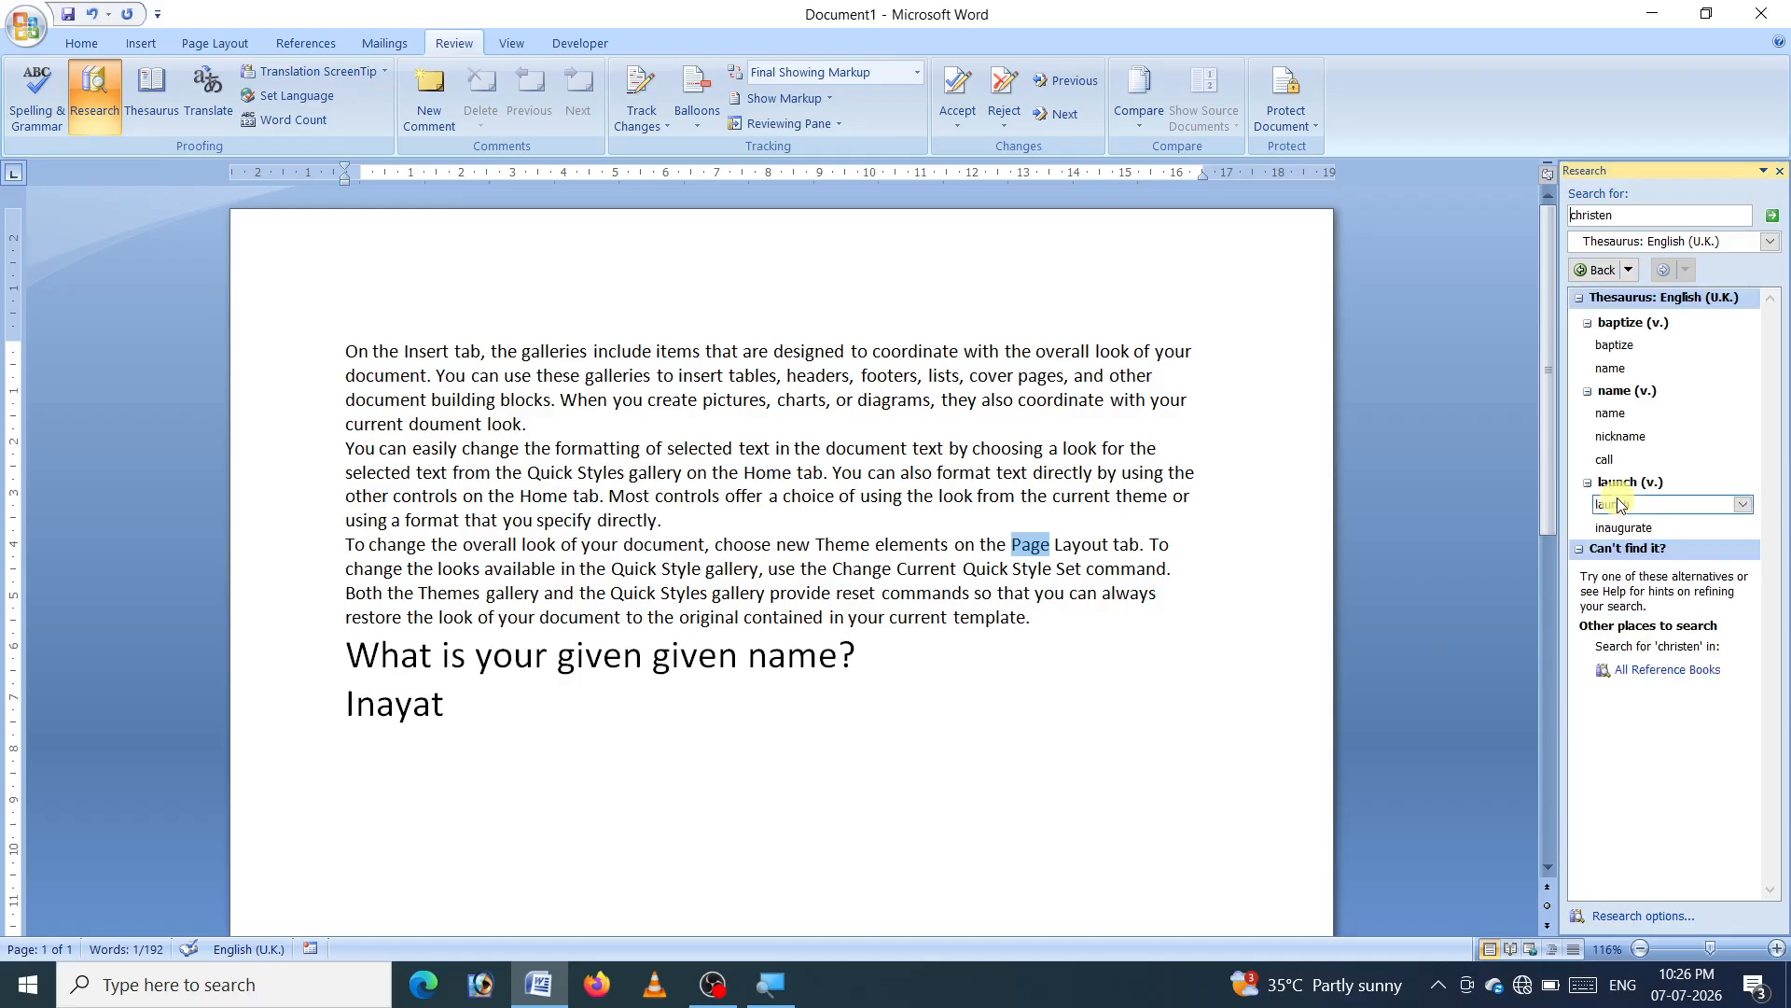
{"action": "left_click", "coordinate": [93, 101]}
{"action": "left_click", "coordinate": [120, 105]}
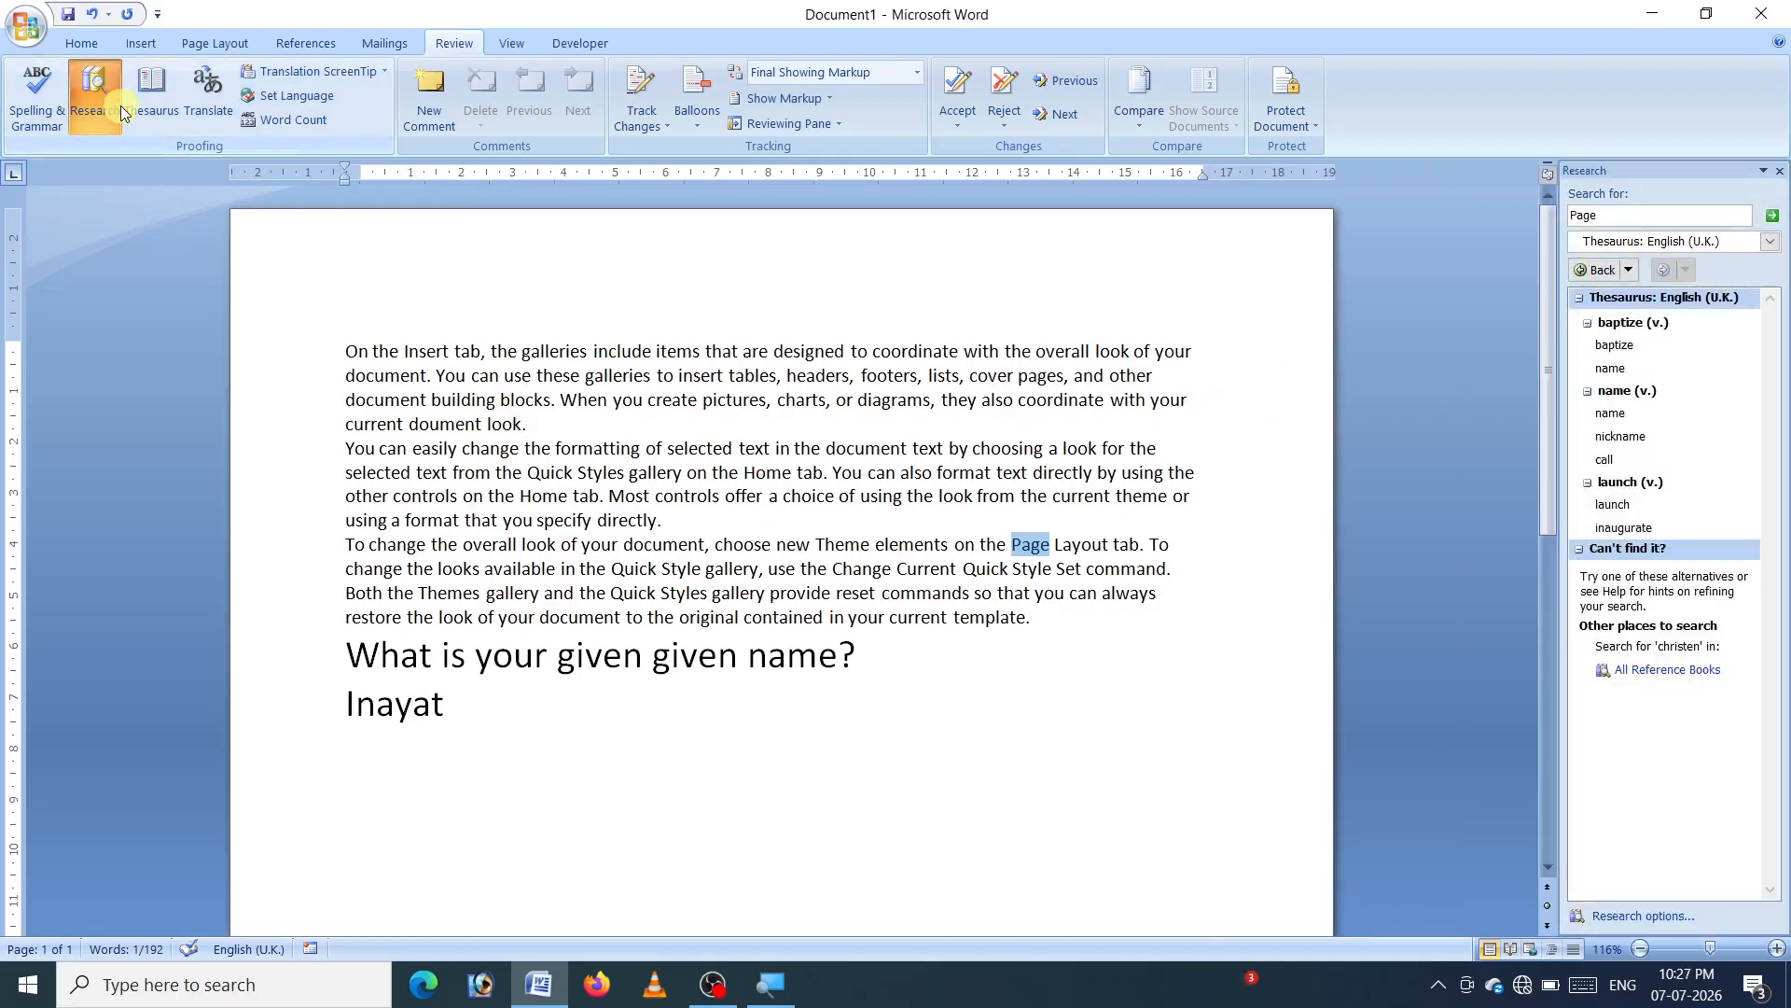
Look up the Spanish translation of "document" at the start of the first paragraph's third line and view the available source languages
{"action": "left_click", "coordinate": [1208, 377]}
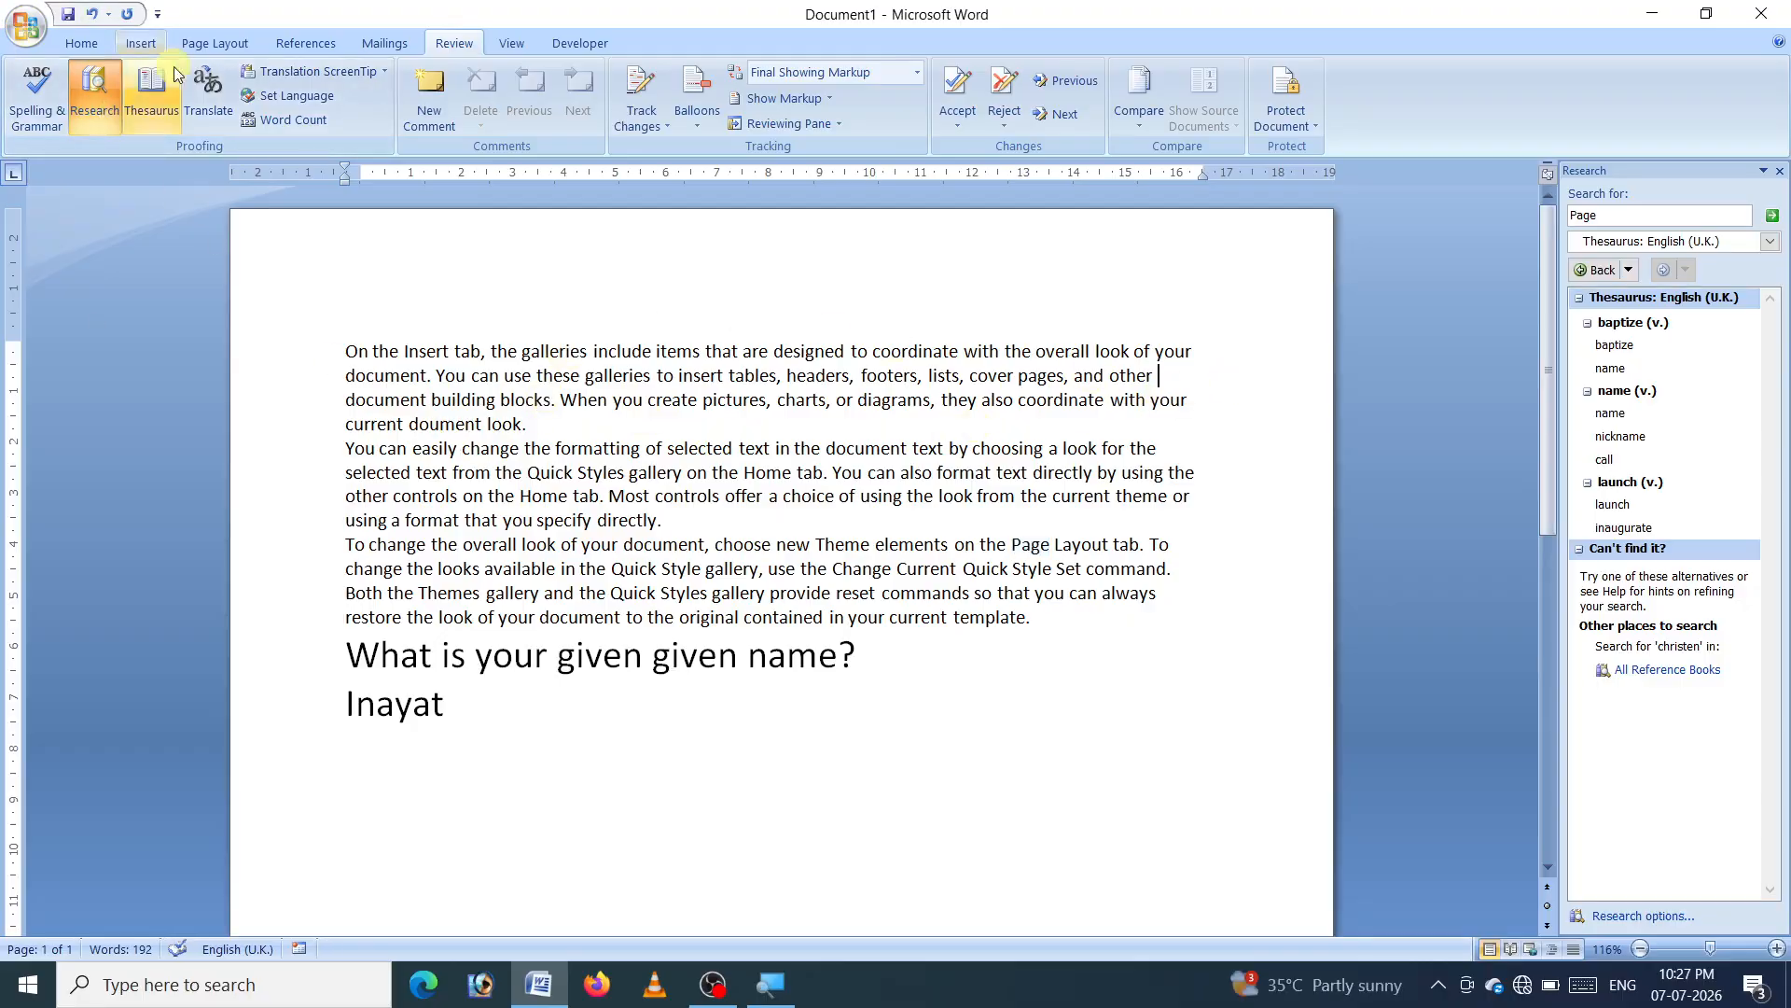
{"action": "left_click", "coordinate": [225, 127]}
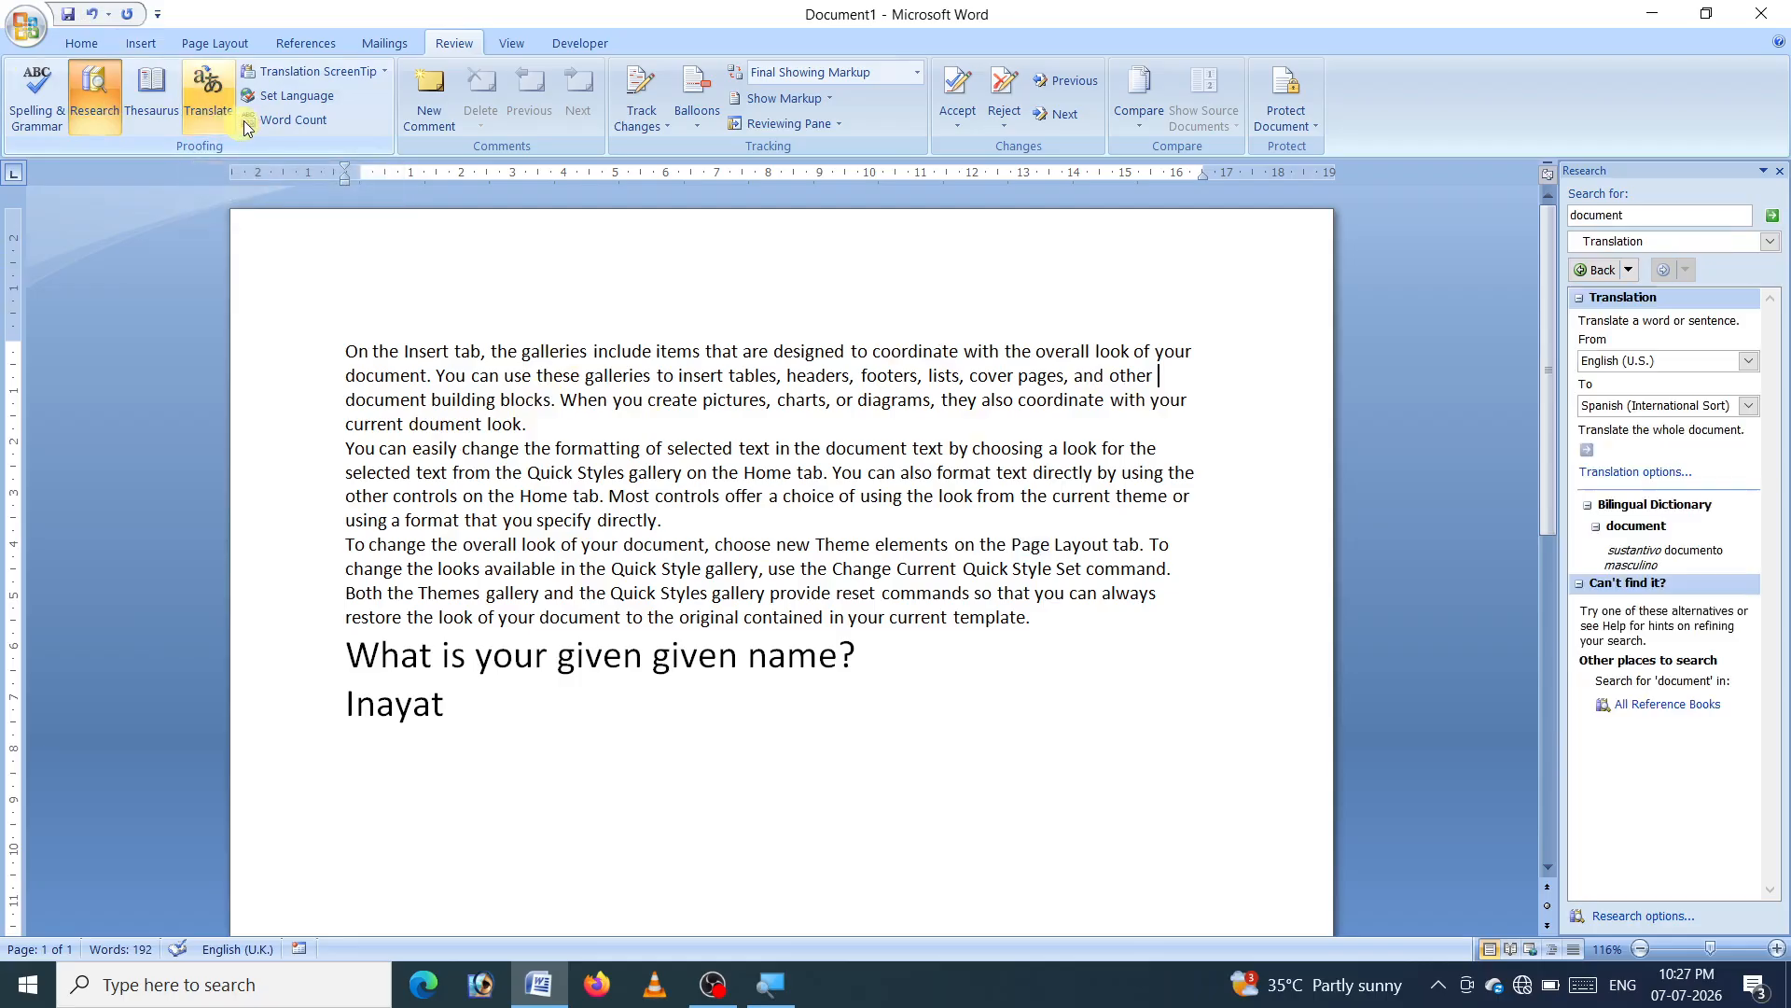
{"action": "left_click", "coordinate": [1752, 362]}
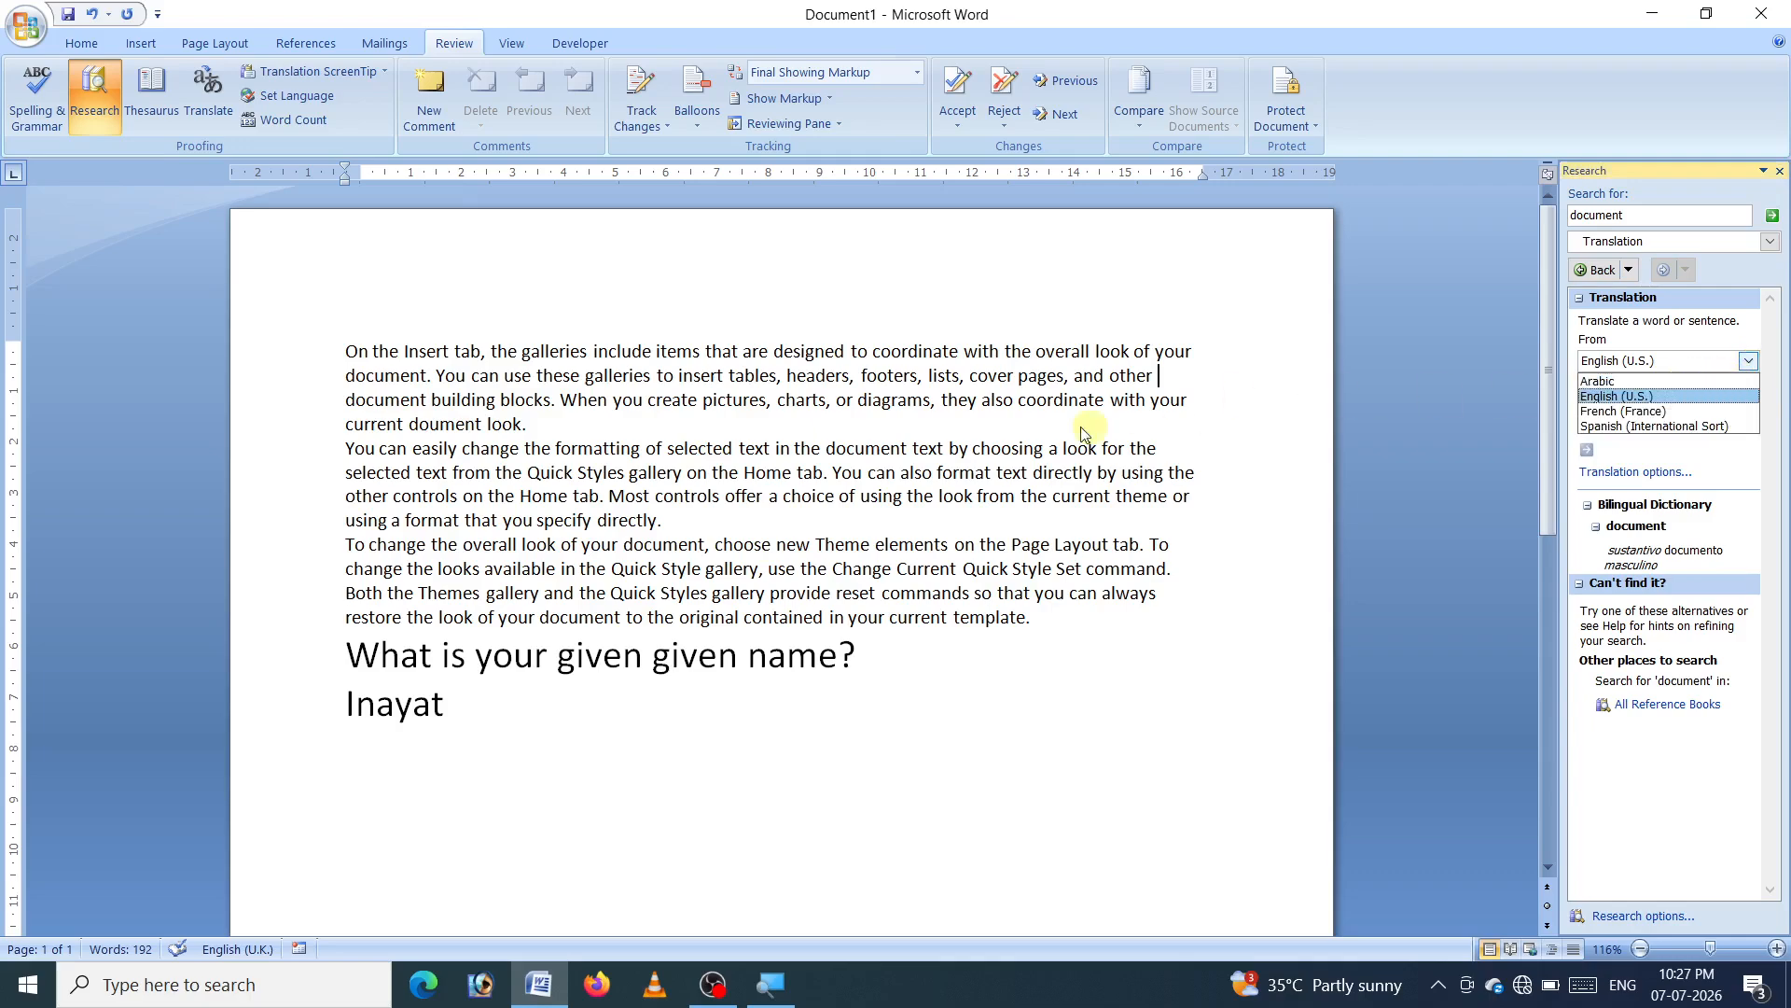
{"action": "left_click", "coordinate": [1068, 401]}
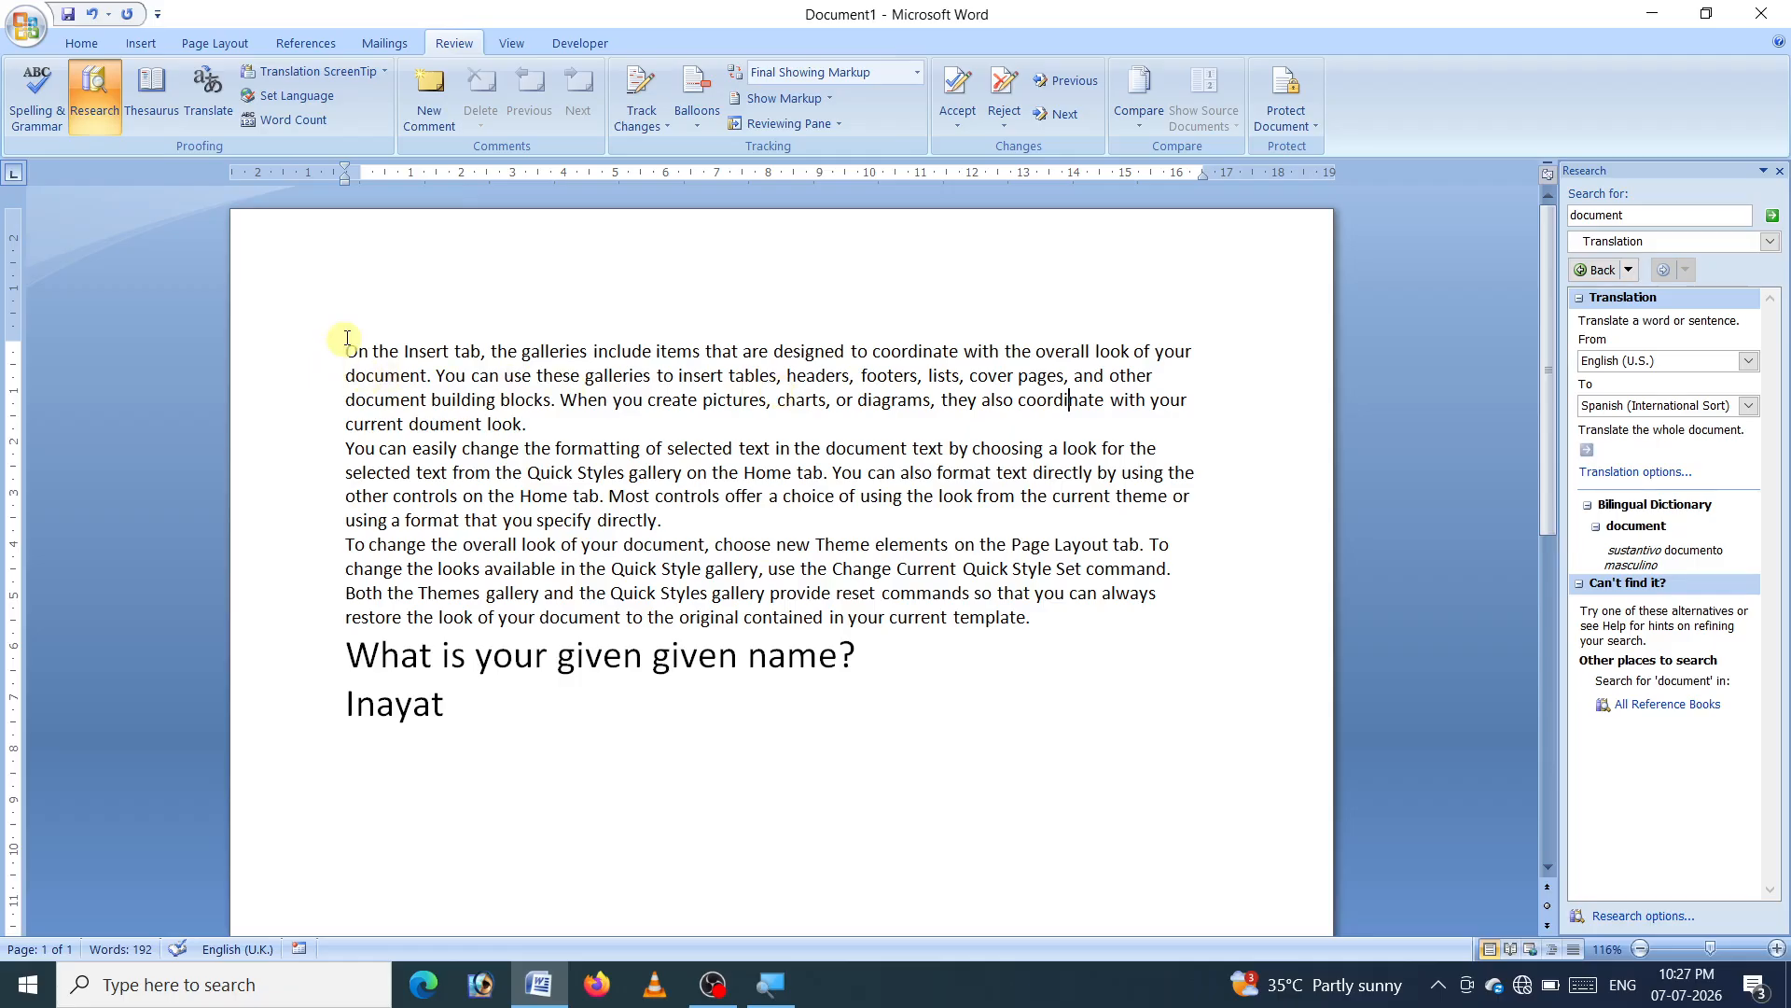
Select the first paragraph, examine the available target languages for translation, and deselect the text without changing the language
{"action": "left_click_drag", "start_coordinate": [347, 338], "coordinate": [876, 435]}
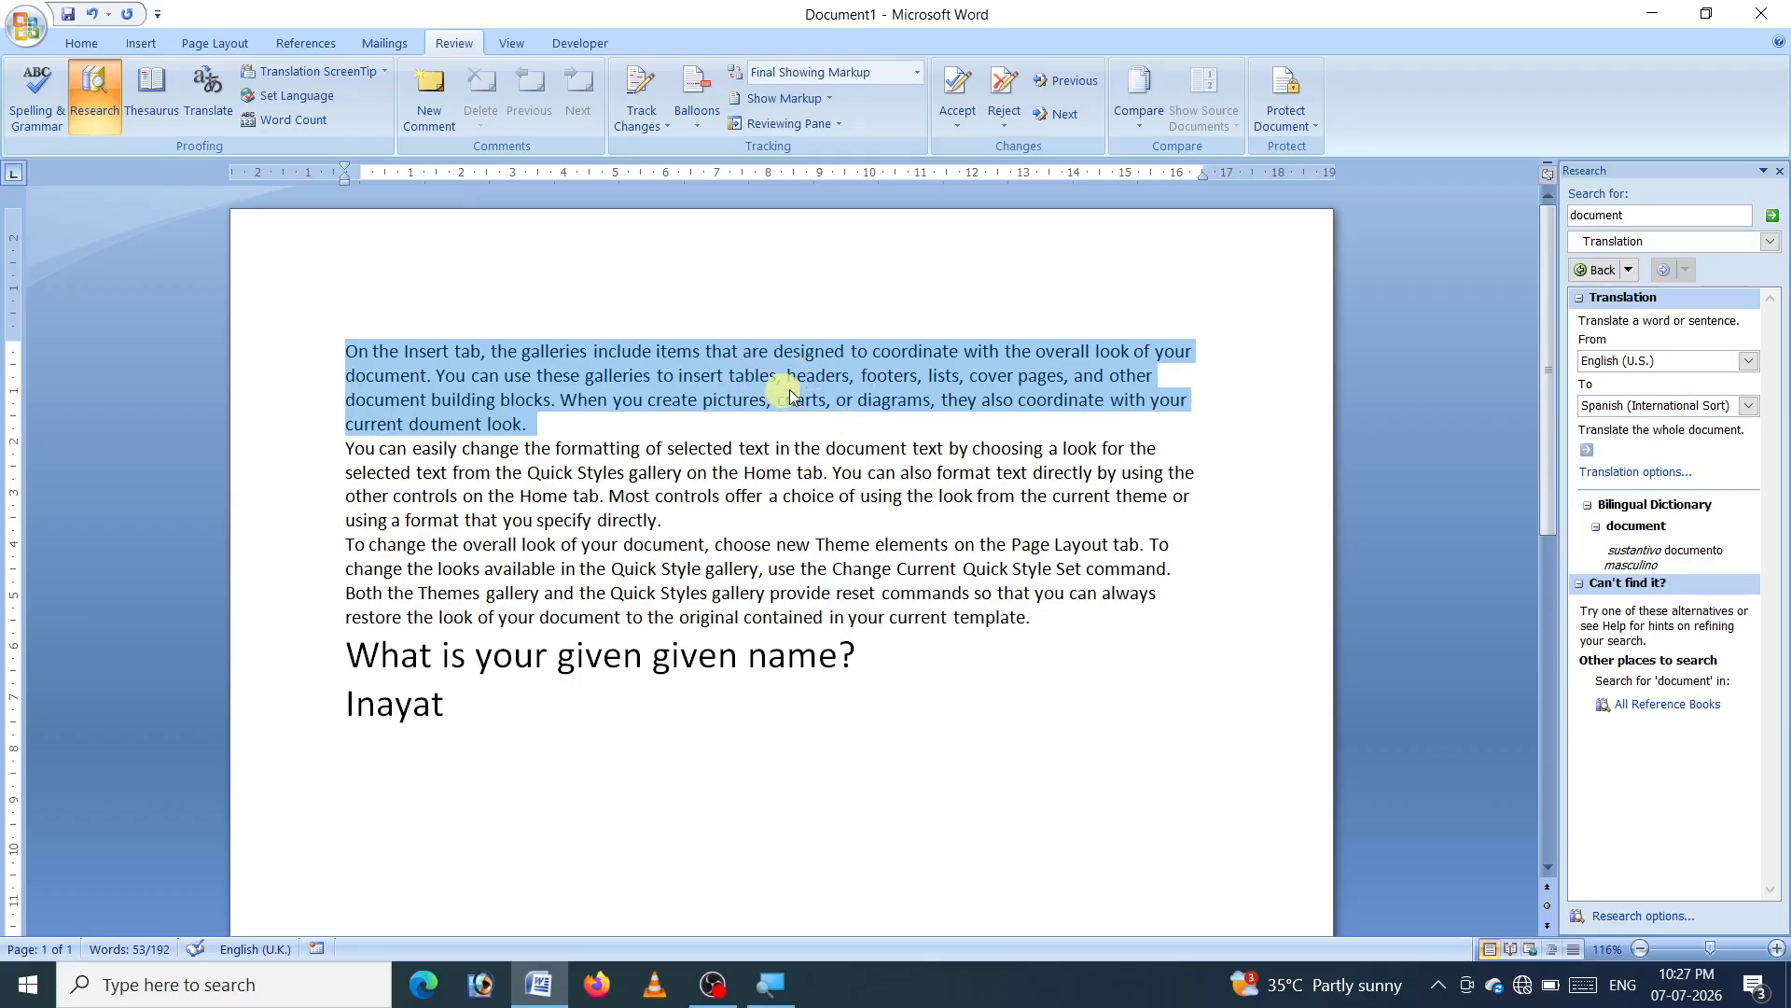
{"action": "left_click", "coordinate": [1748, 405]}
{"action": "left_click", "coordinate": [1752, 417]}
{"action": "left_click", "coordinate": [1749, 411]}
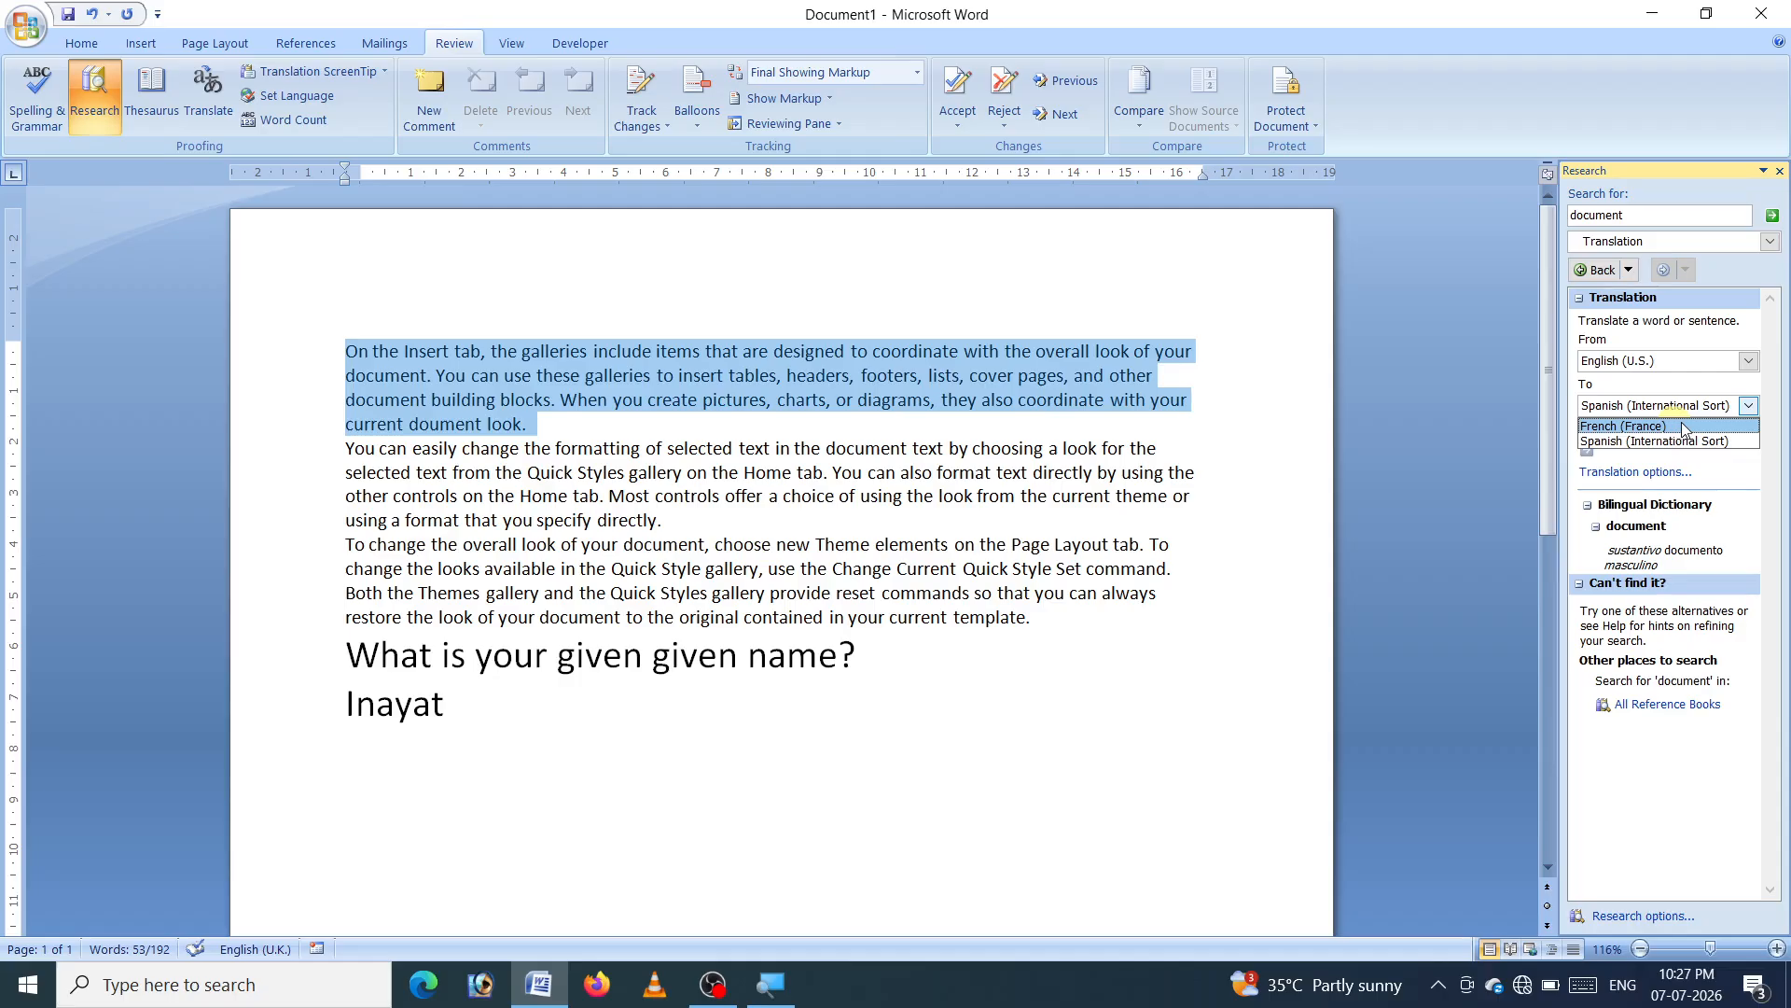
{"action": "left_click", "coordinate": [1750, 408]}
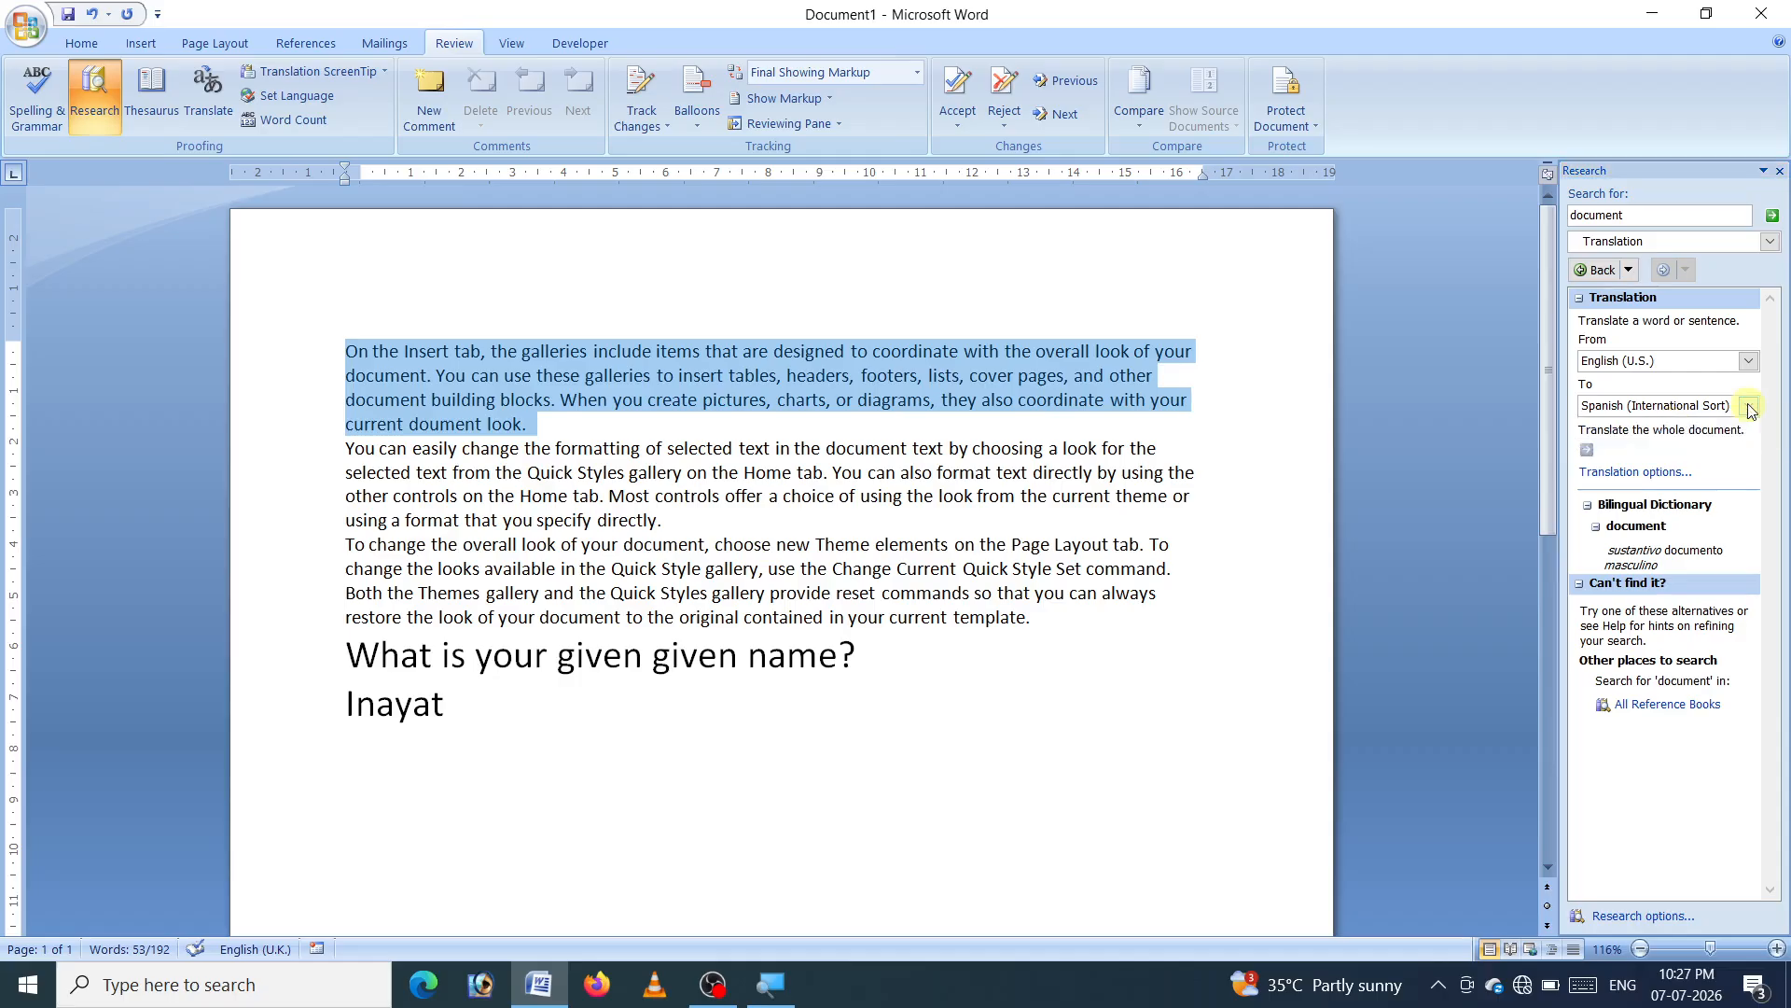
{"action": "left_click", "coordinate": [1749, 408]}
{"action": "left_click", "coordinate": [1749, 408]}
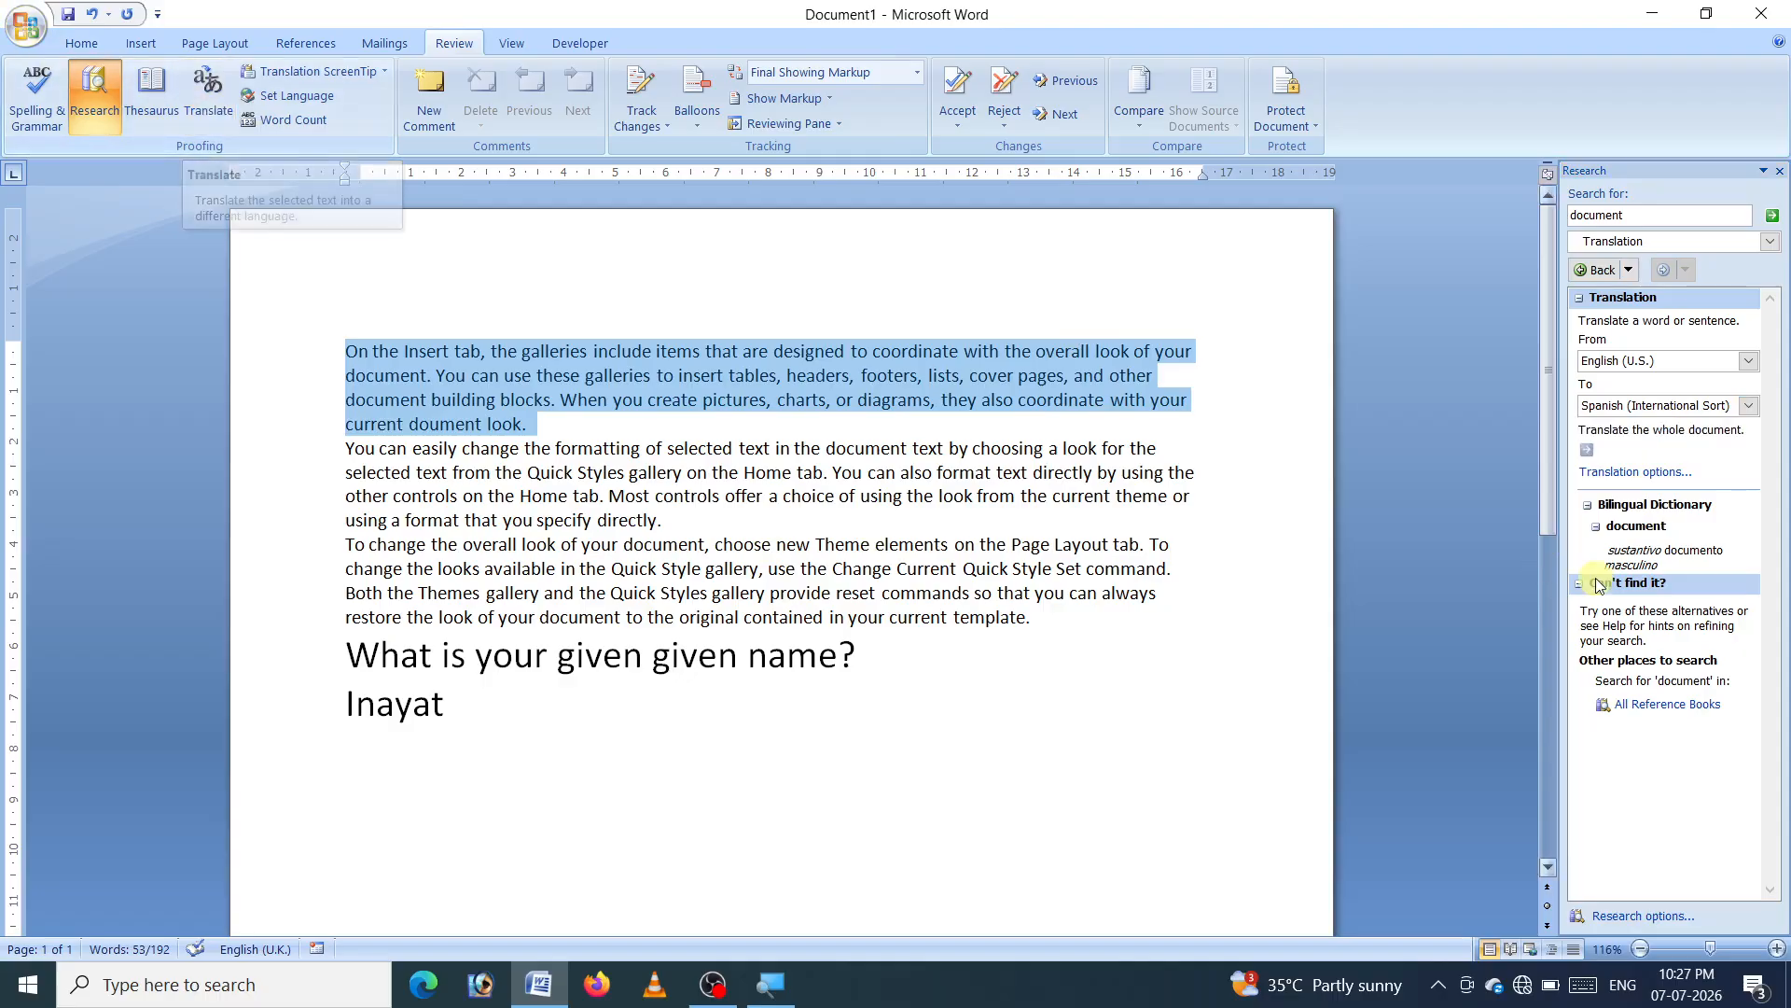
{"action": "left_click", "coordinate": [1028, 447]}
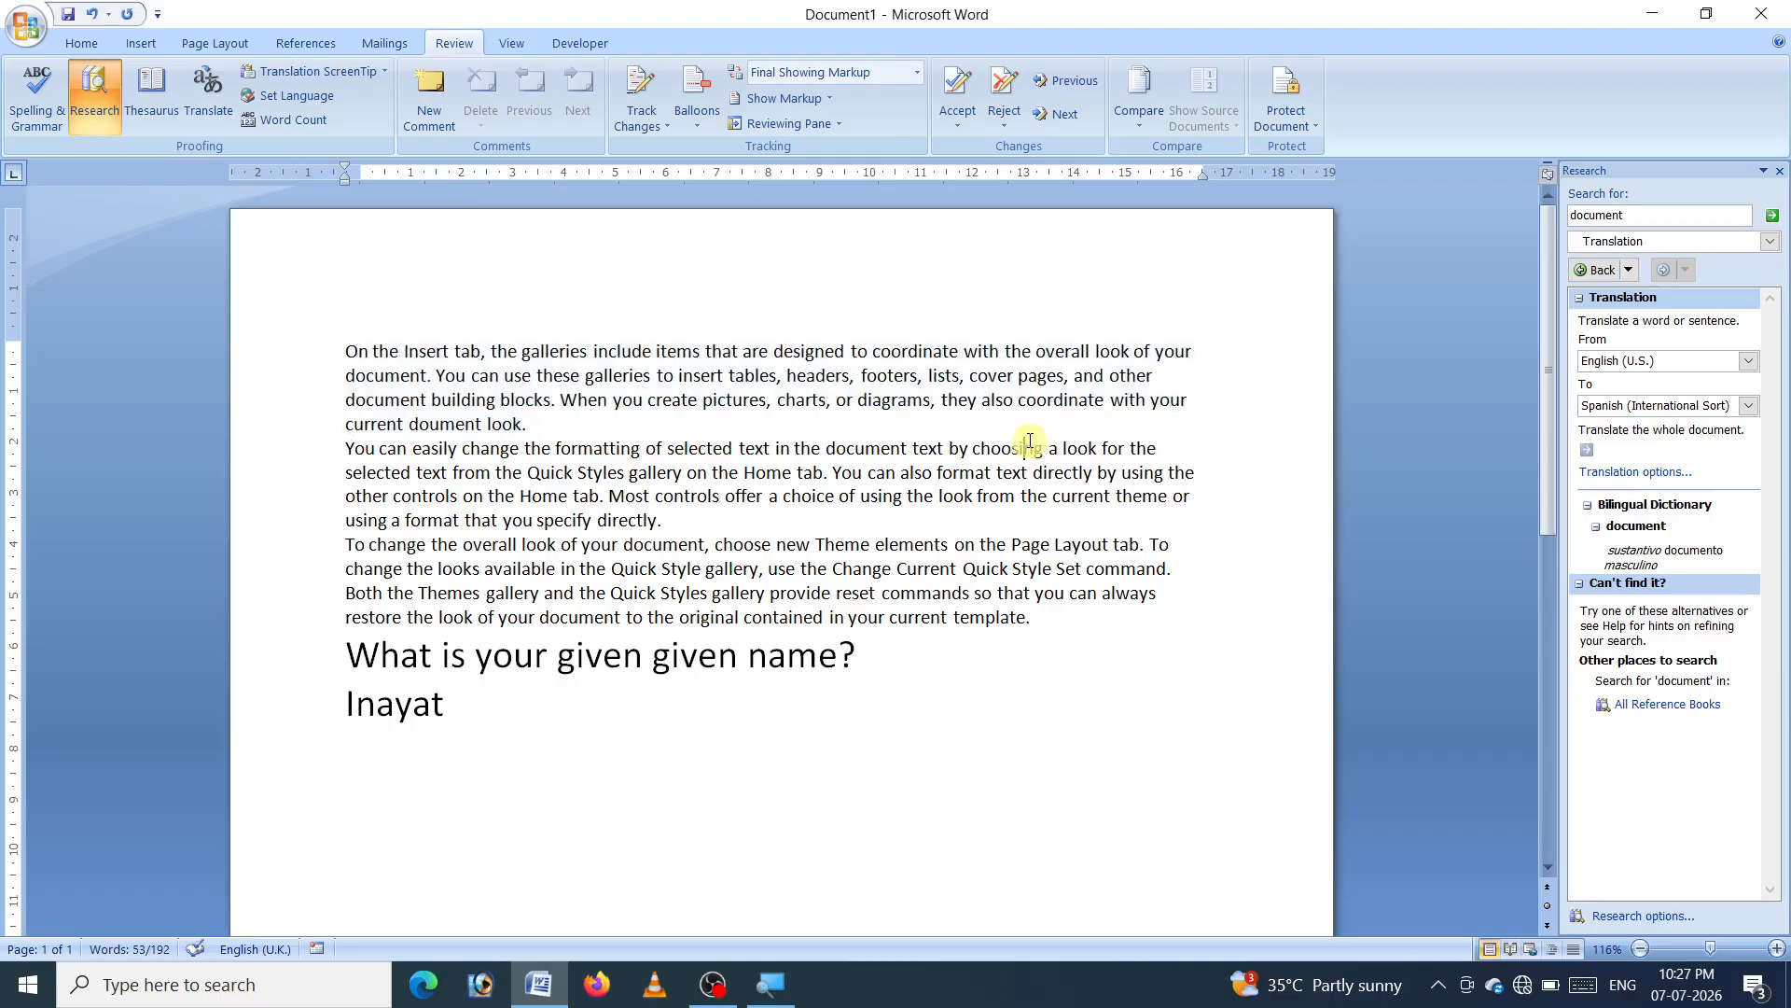
View the Translation ScreenTip languages without choosing one, and close the Research pane
{"action": "left_click", "coordinate": [338, 77]}
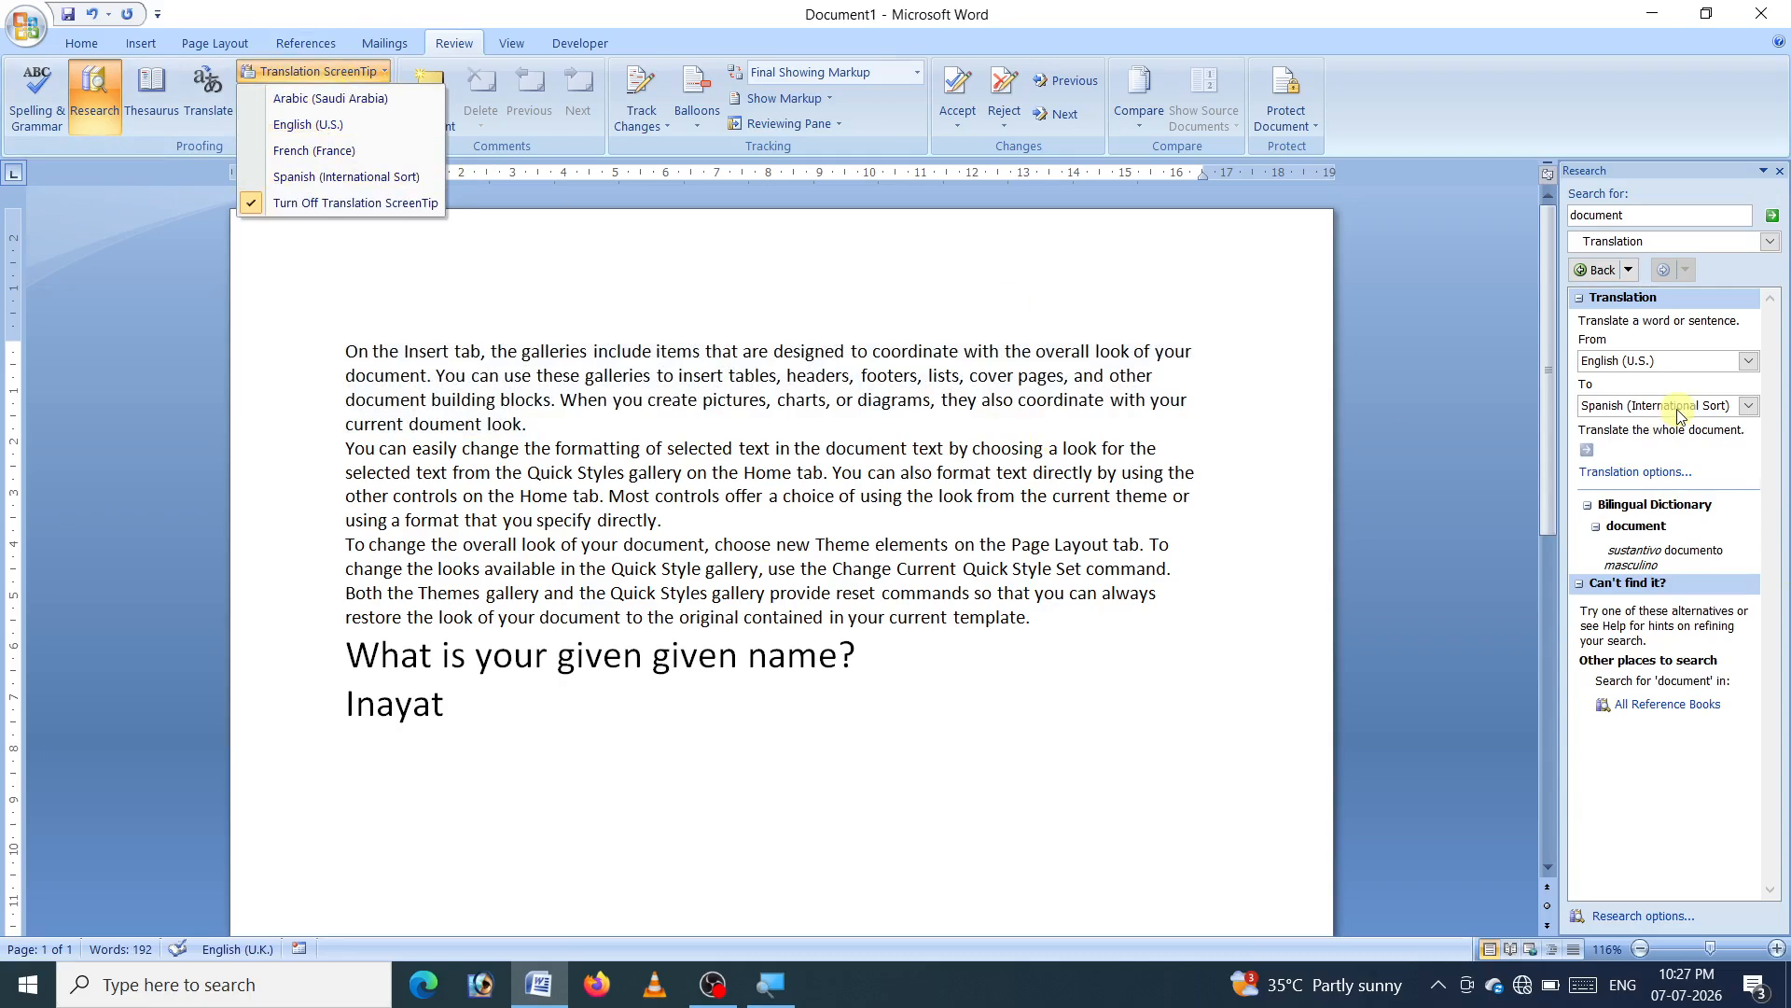
{"action": "left_click", "coordinate": [857, 436]}
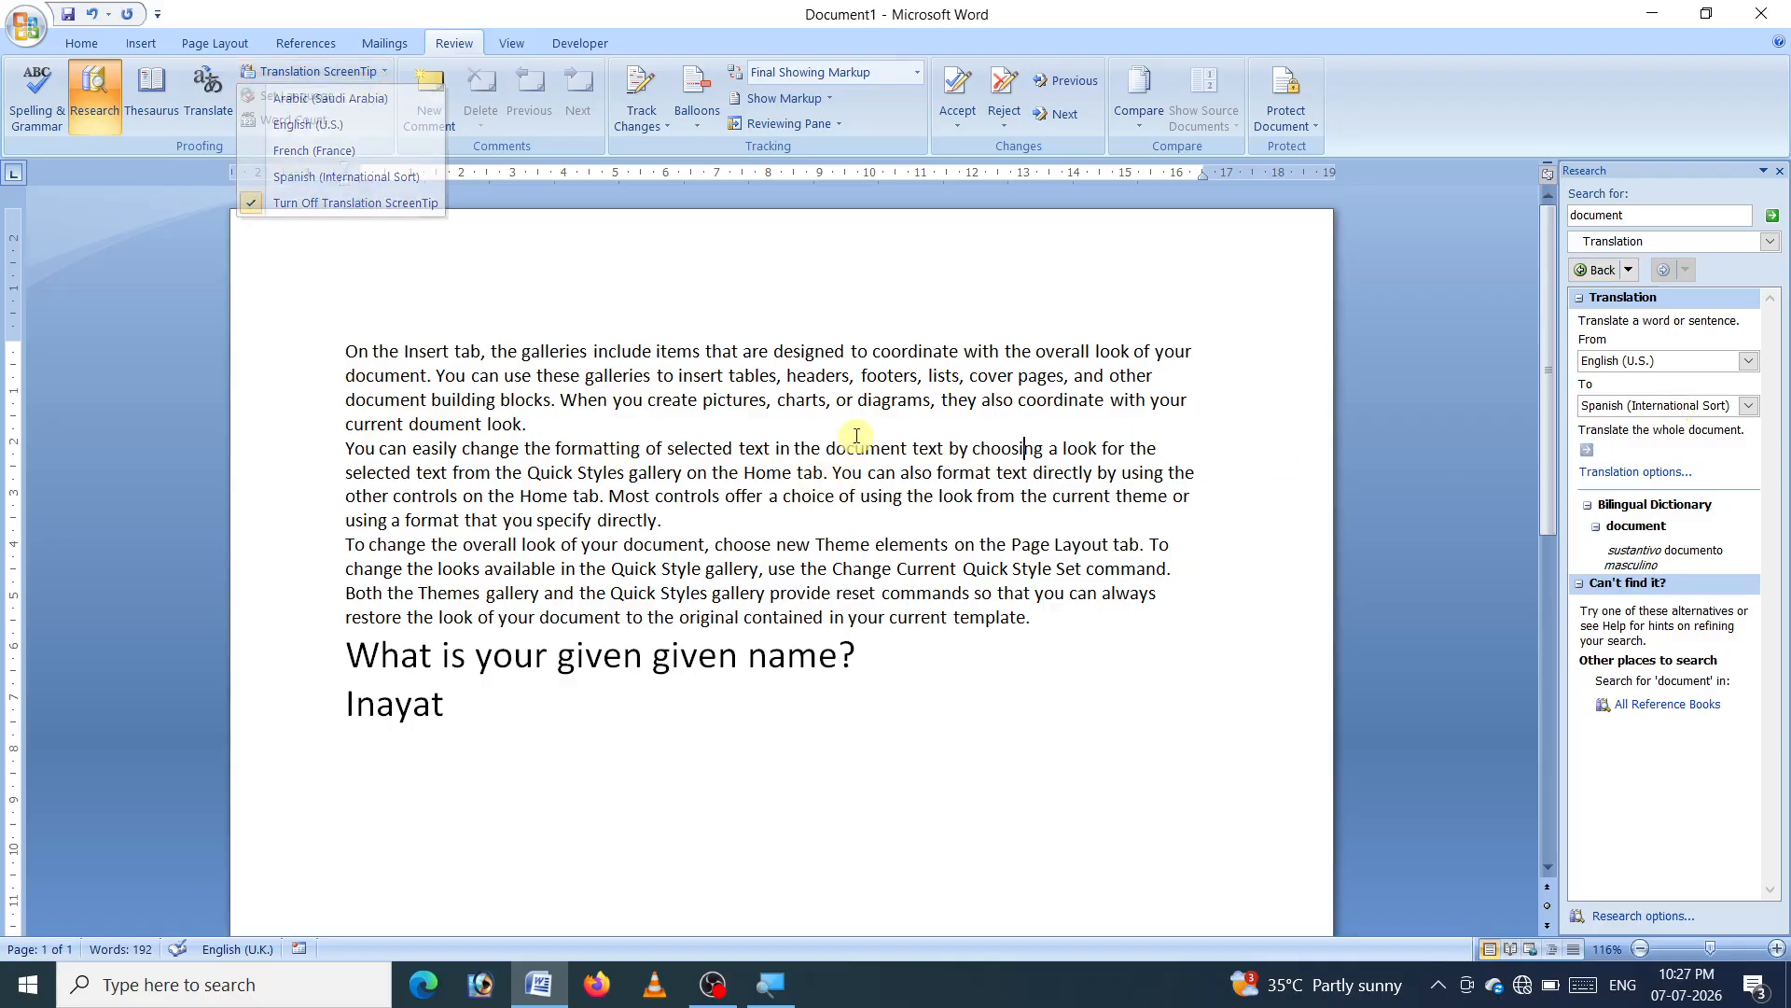
{"action": "left_click", "coordinate": [1781, 172]}
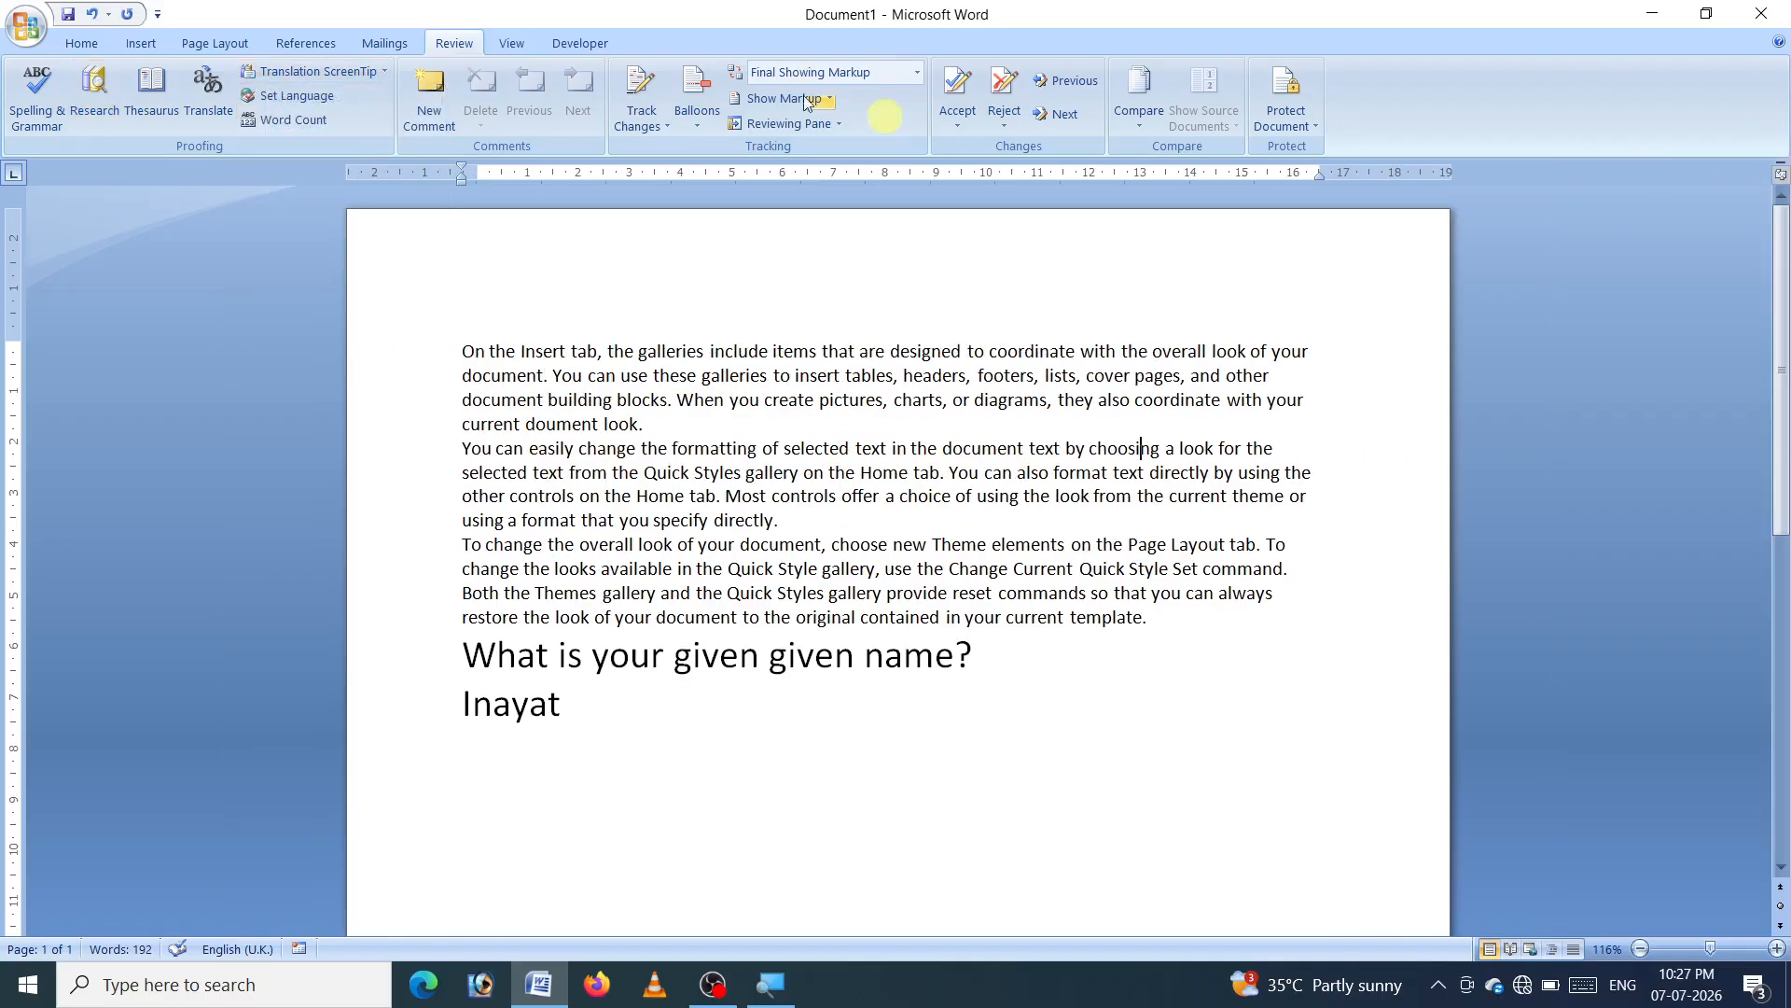
Set the proofing language at the cursor in the second paragraph to English (India)
{"action": "left_click", "coordinate": [310, 96]}
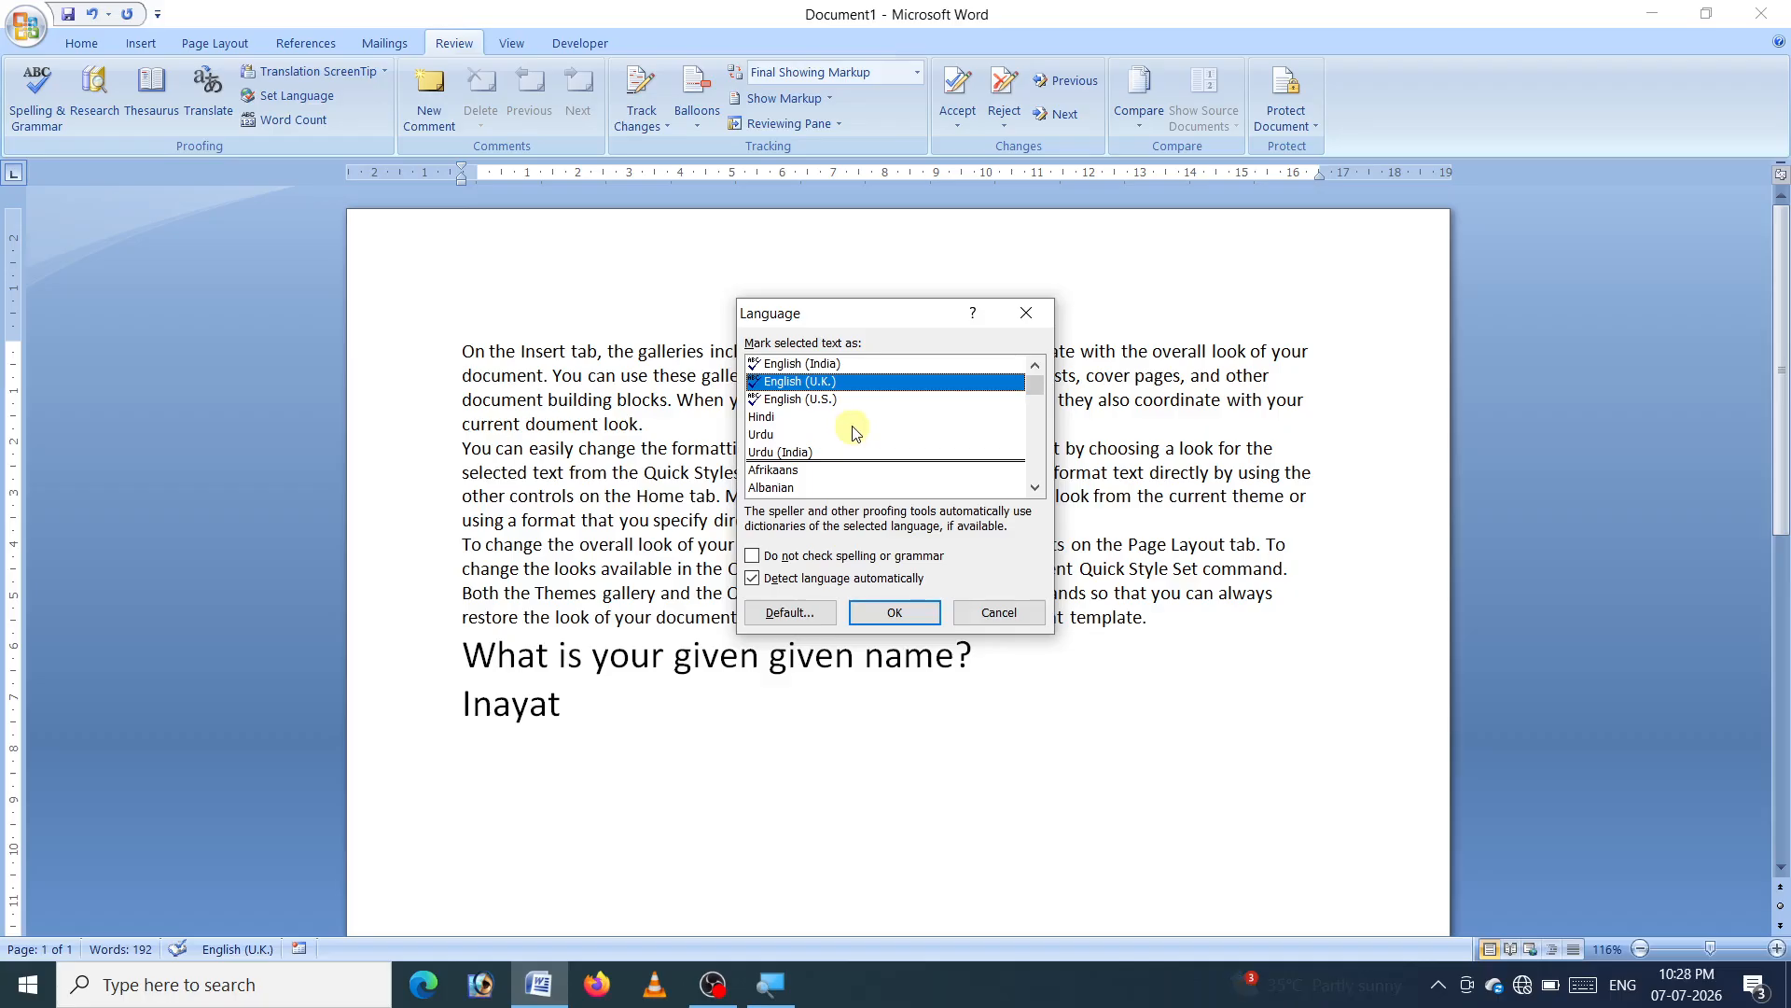
{"action": "left_click", "coordinate": [795, 419]}
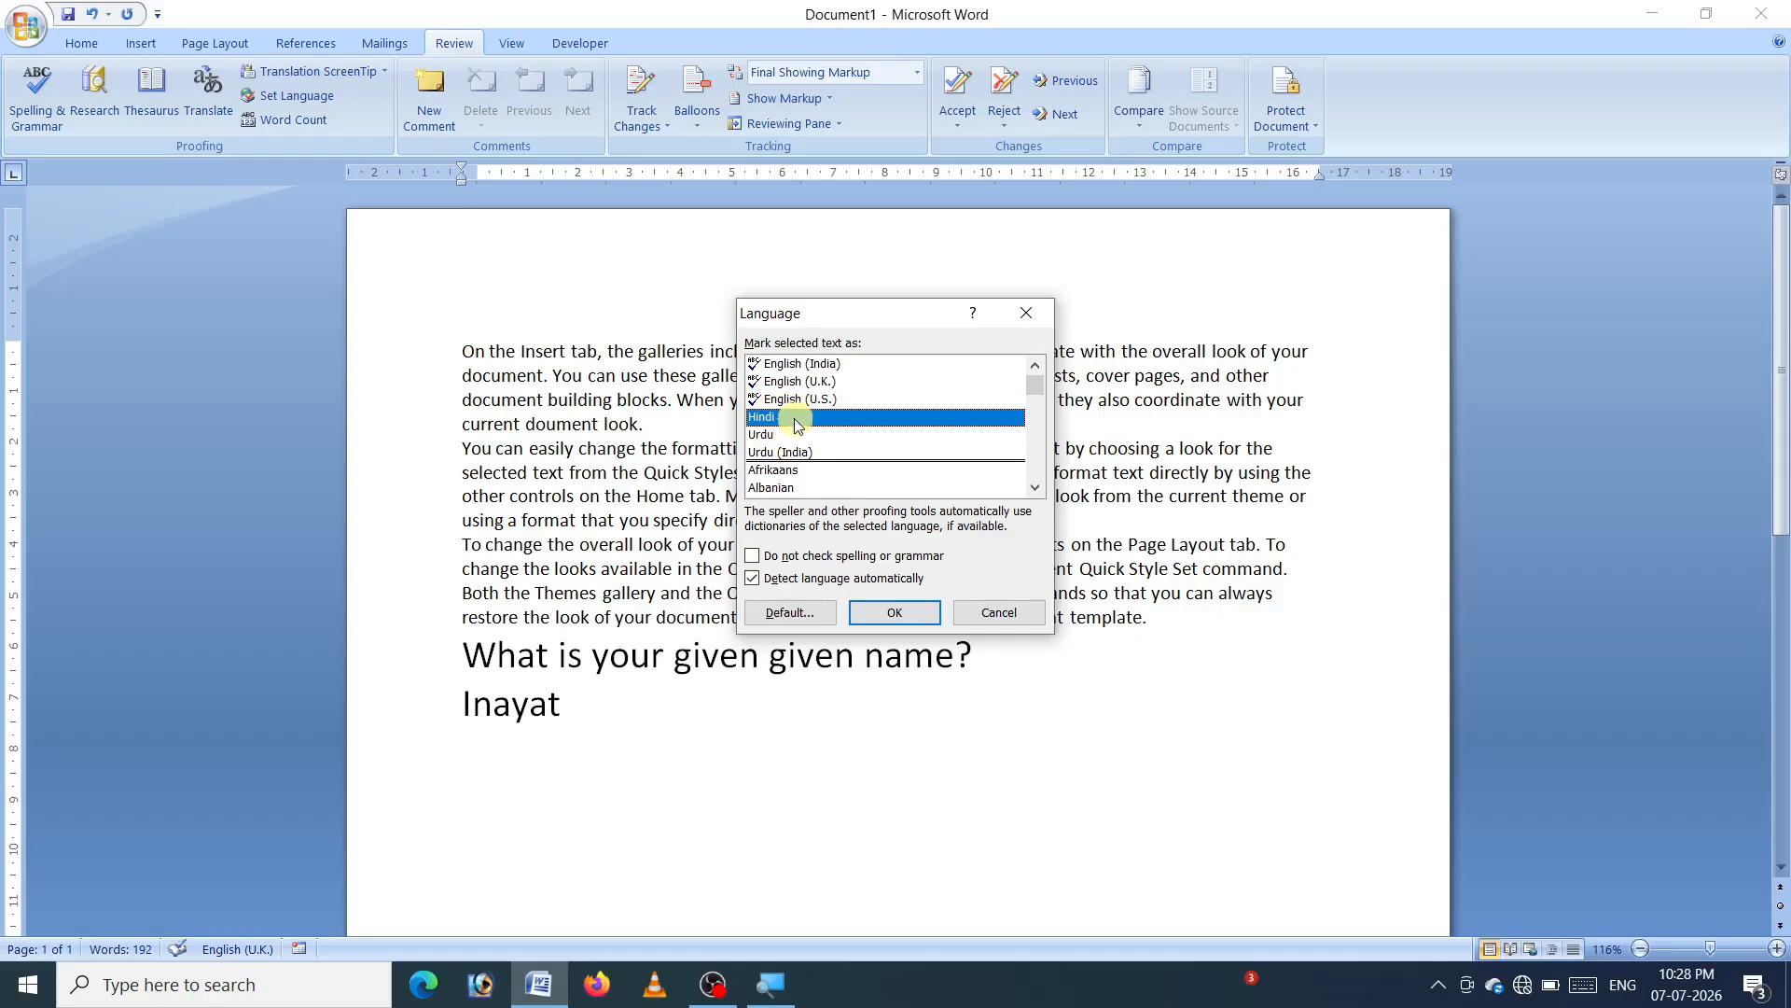
{"action": "left_click", "coordinate": [870, 365]}
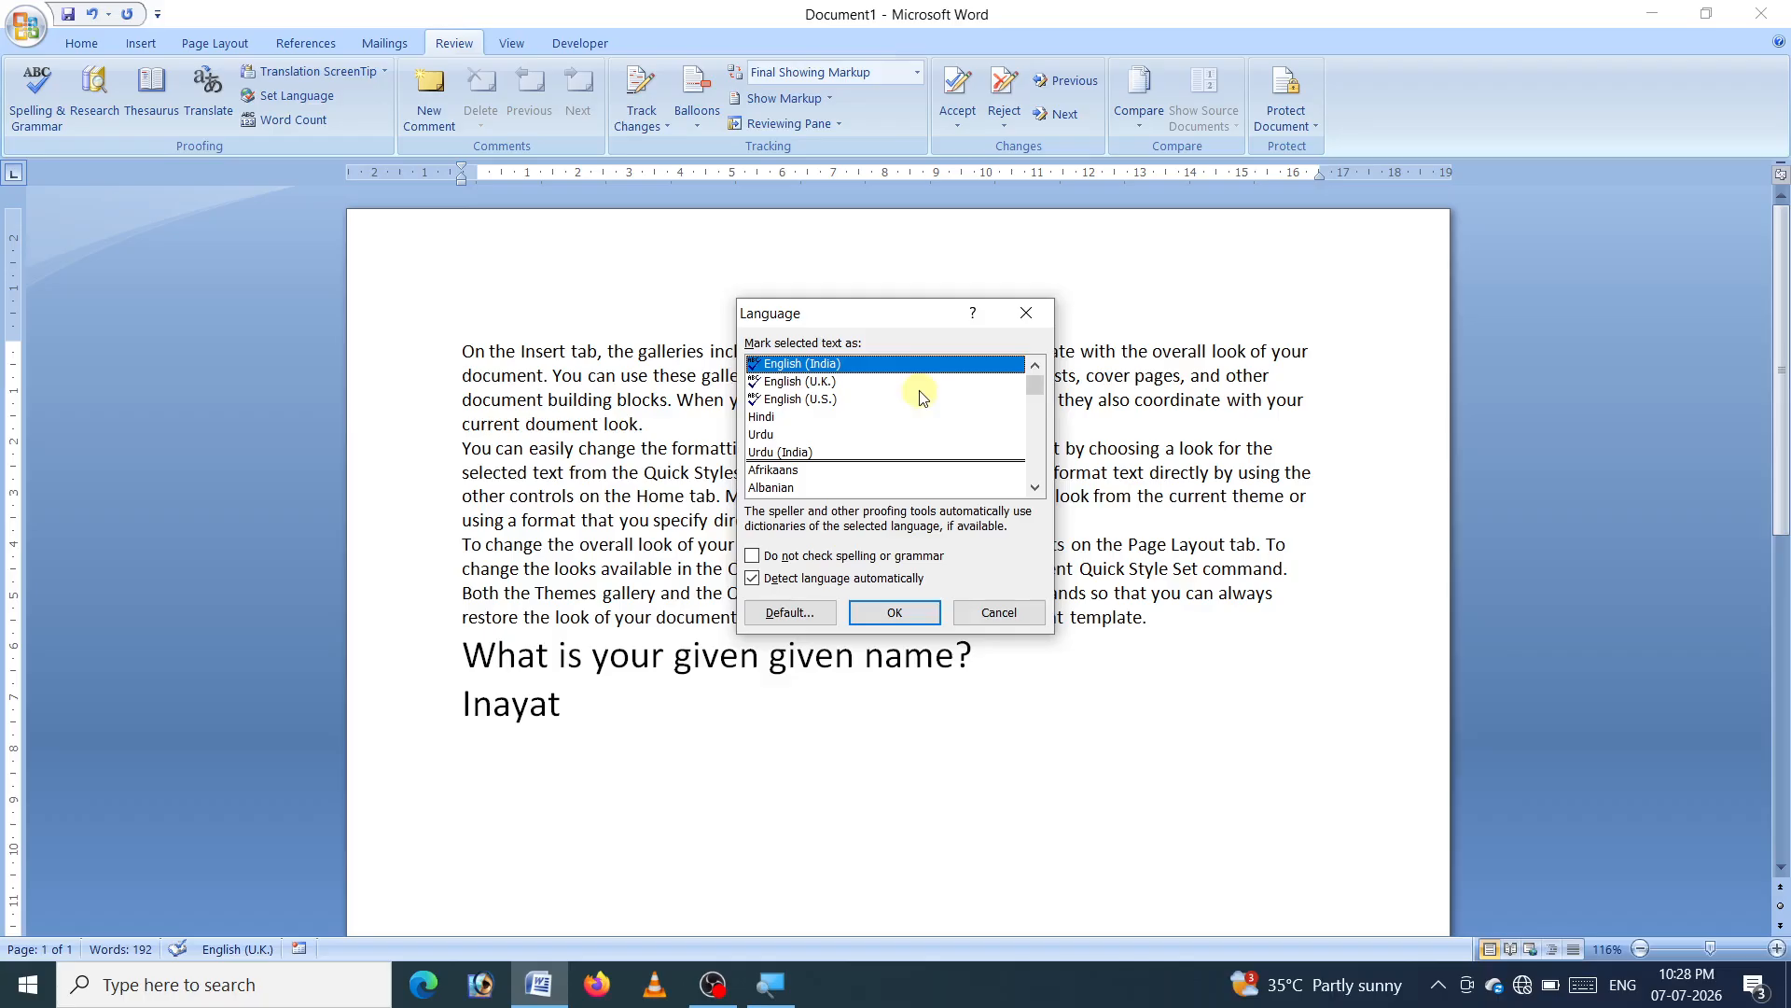
{"action": "left_click", "coordinate": [930, 618]}
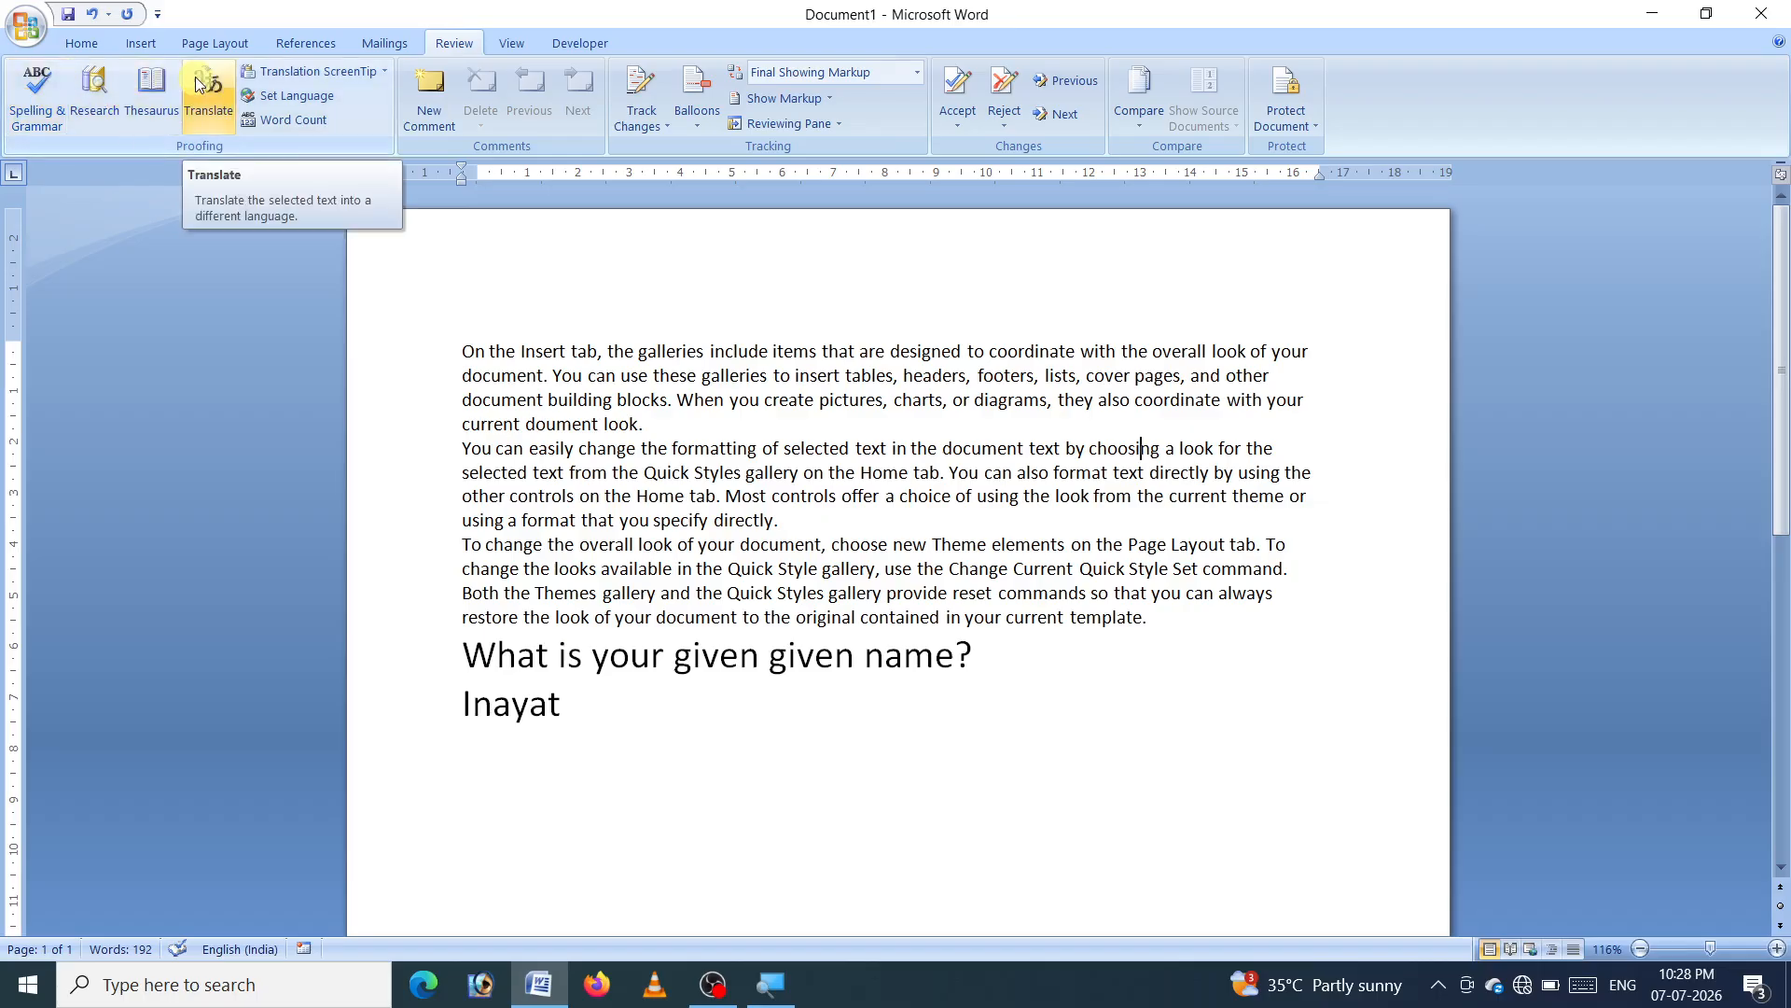
Display the document's word count statistics and move the dialog lower on the page, clear of the main paragraphs
{"action": "left_click", "coordinate": [271, 129]}
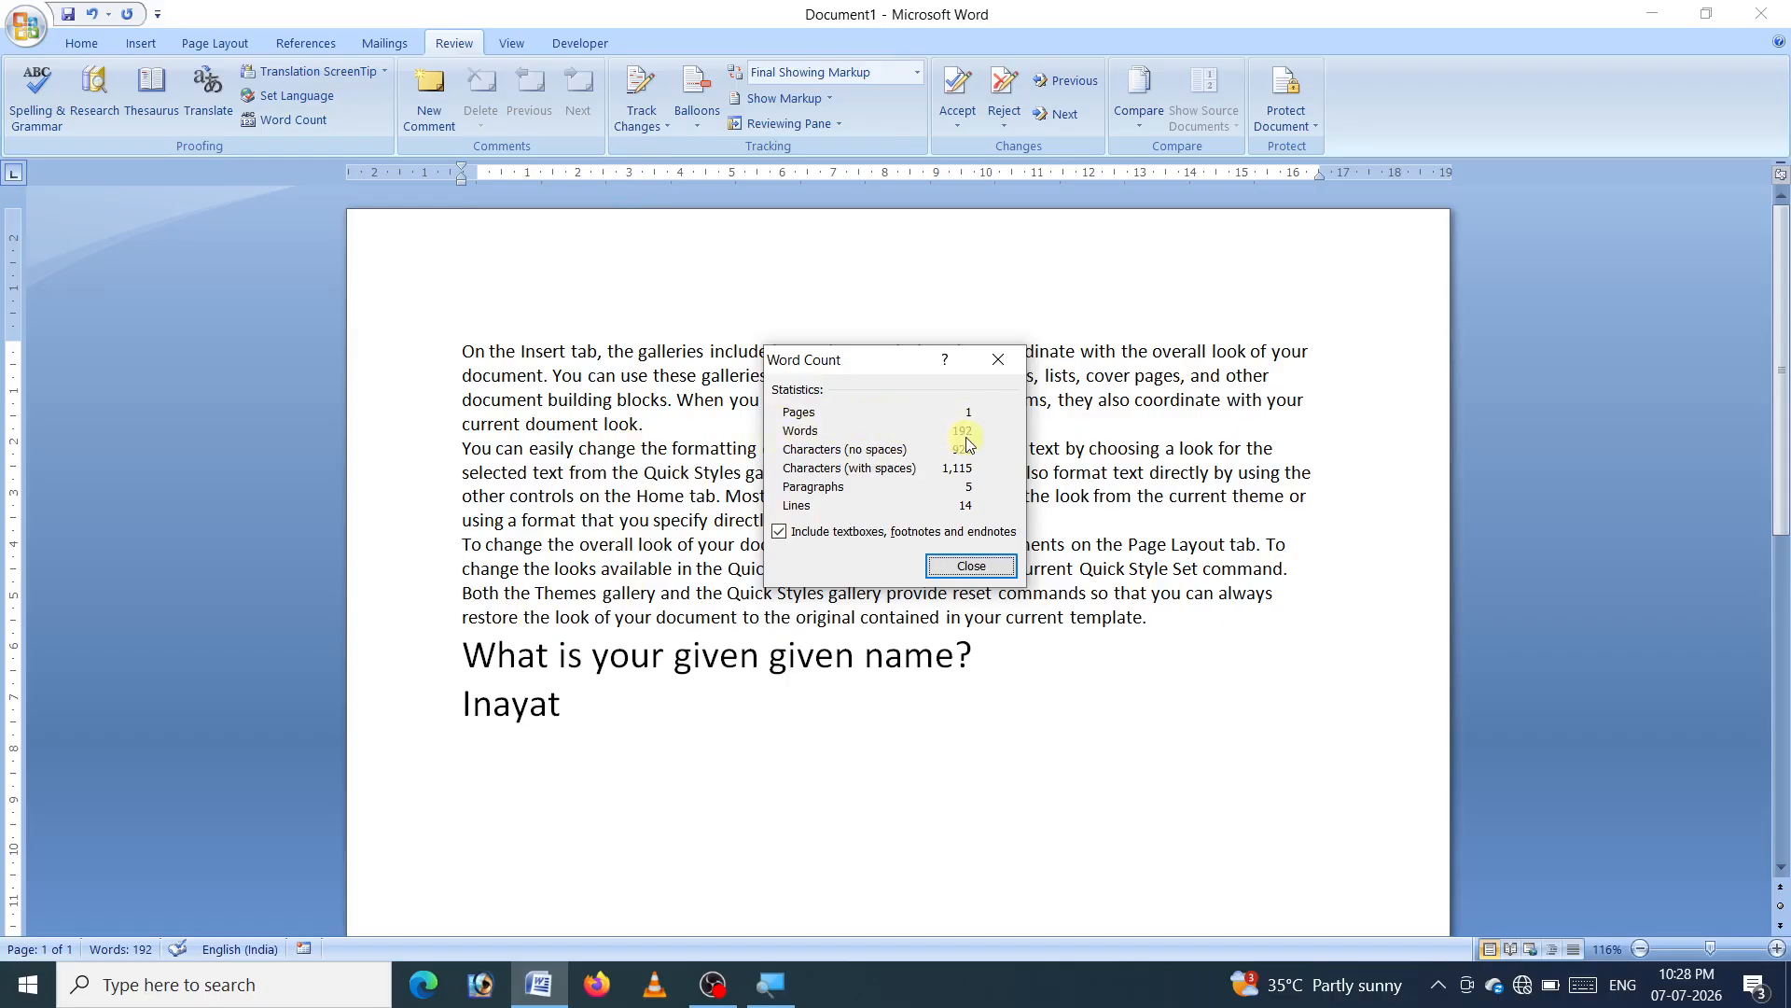
{"action": "left_click_drag", "start_coordinate": [914, 362], "coordinate": [933, 679]}
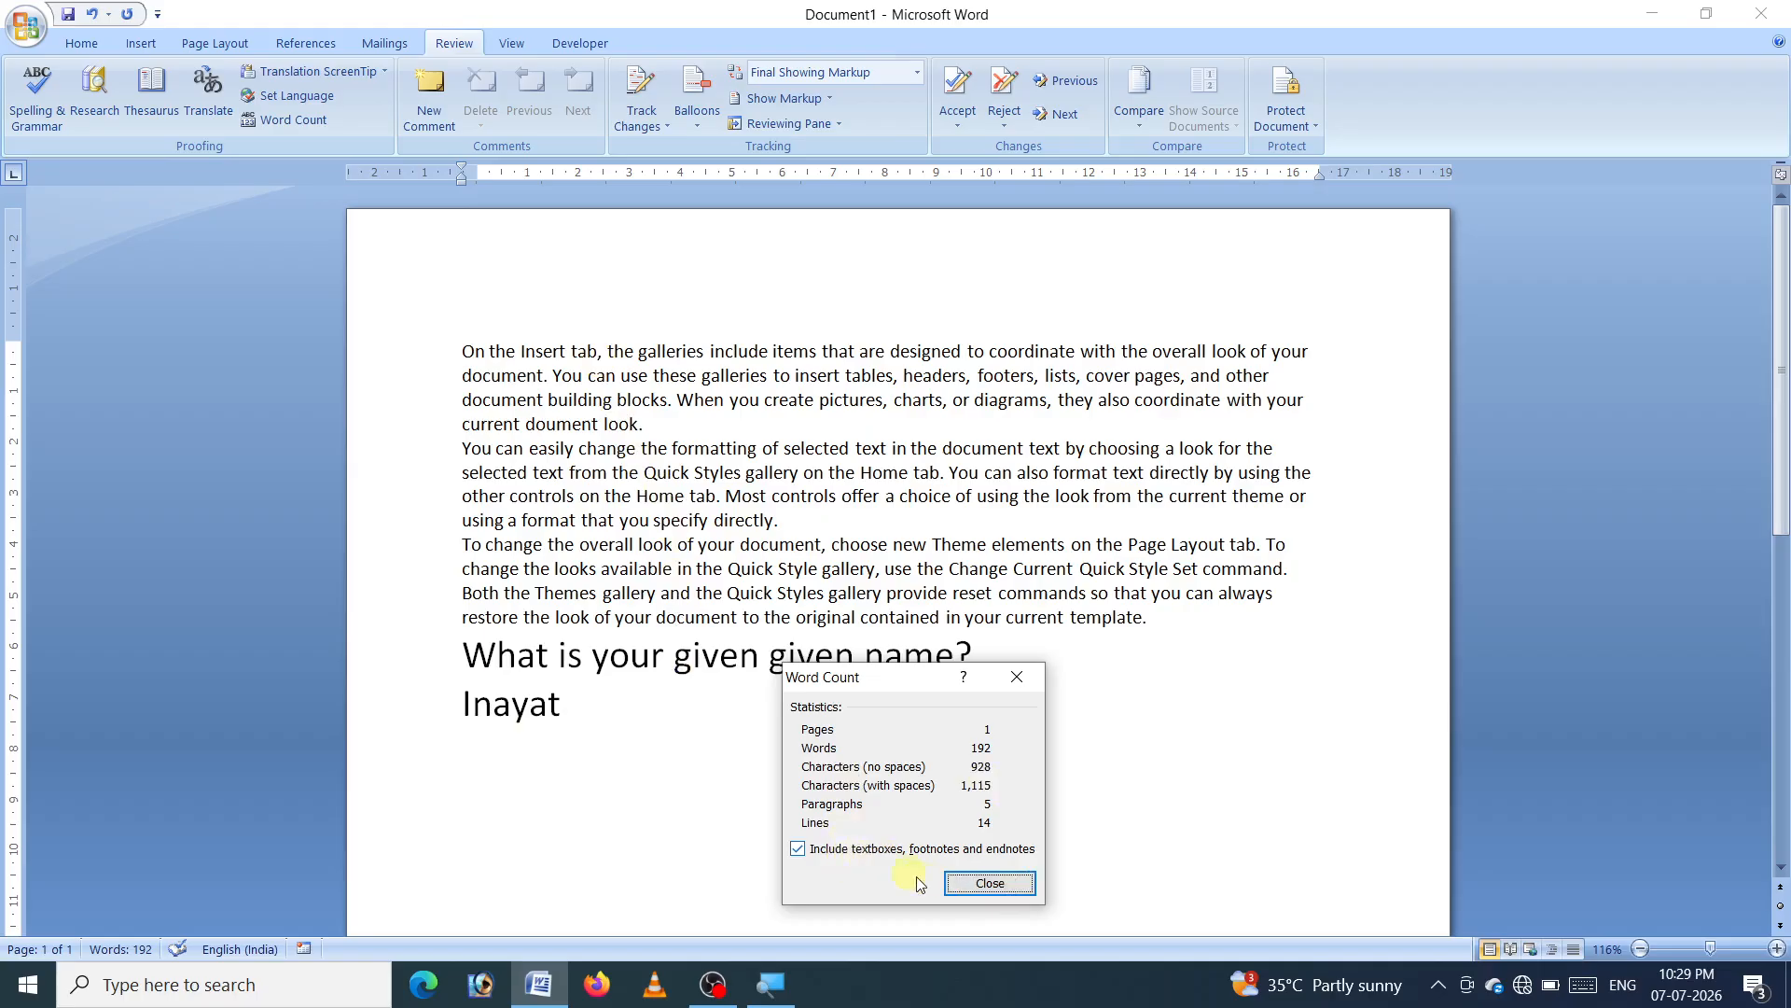
Close the word count statistics and attach the comment "SEE" to the word "look" in the second paragraph's first line
{"action": "left_click", "coordinate": [957, 884]}
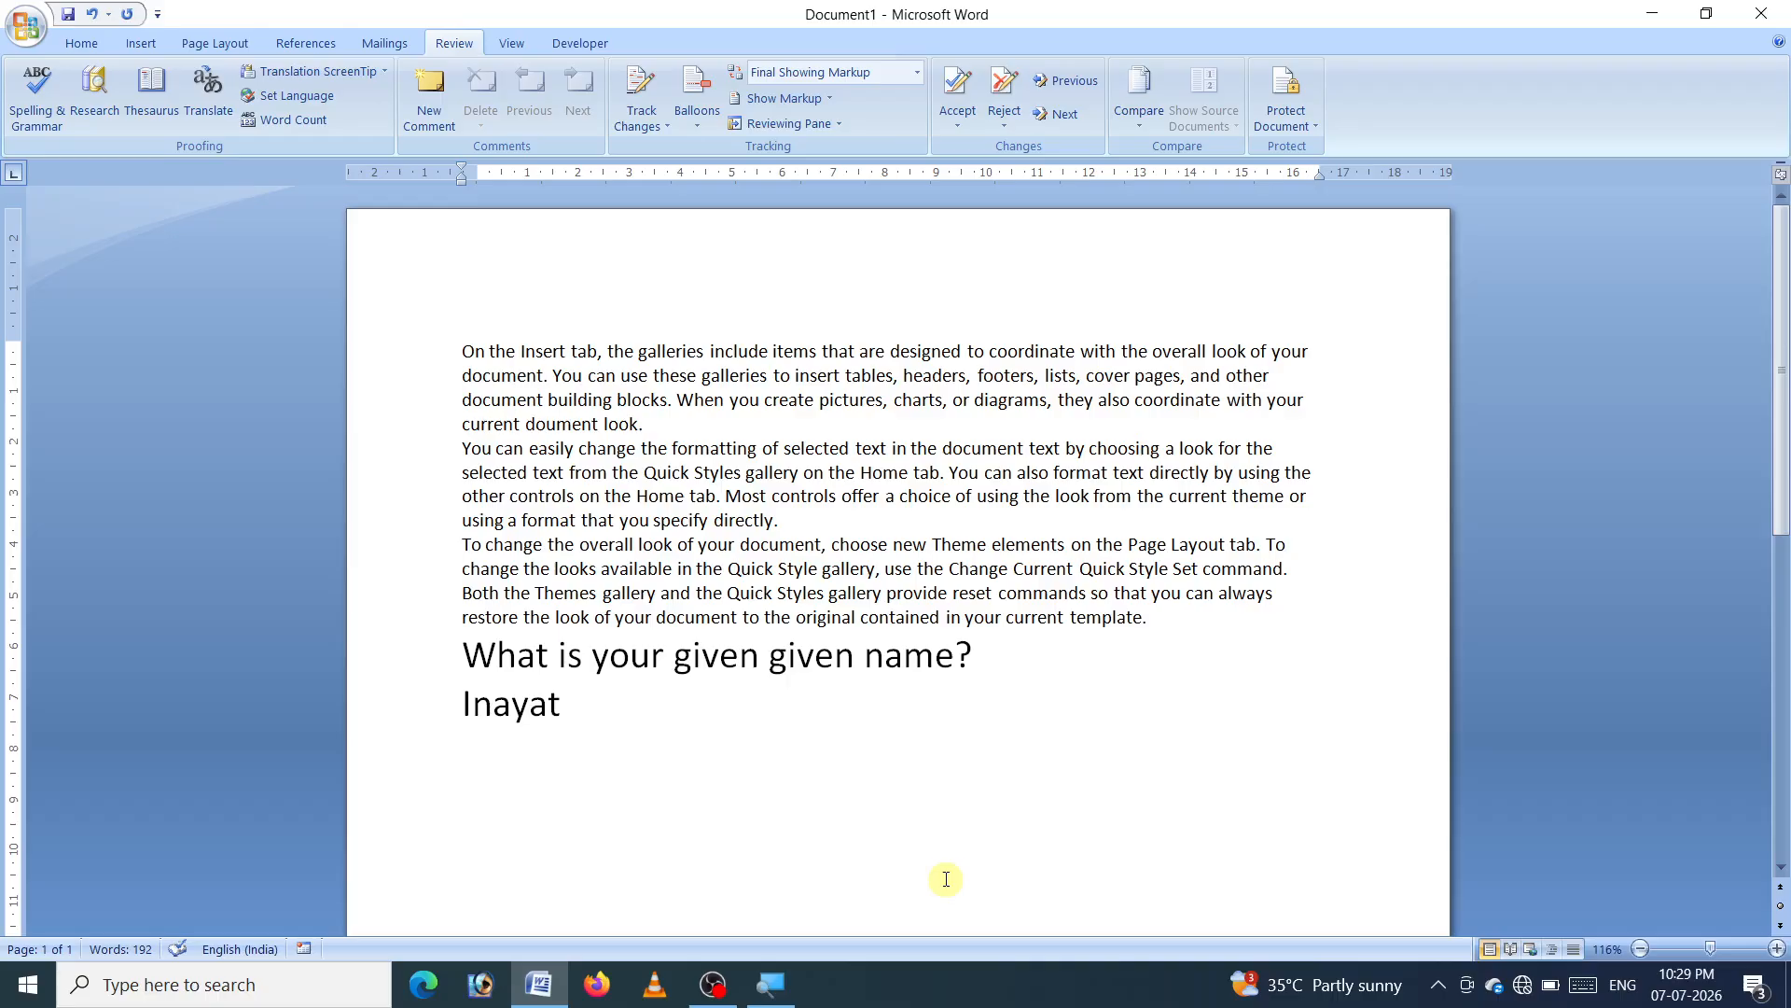
{"action": "key", "text": "ctrl+End"}
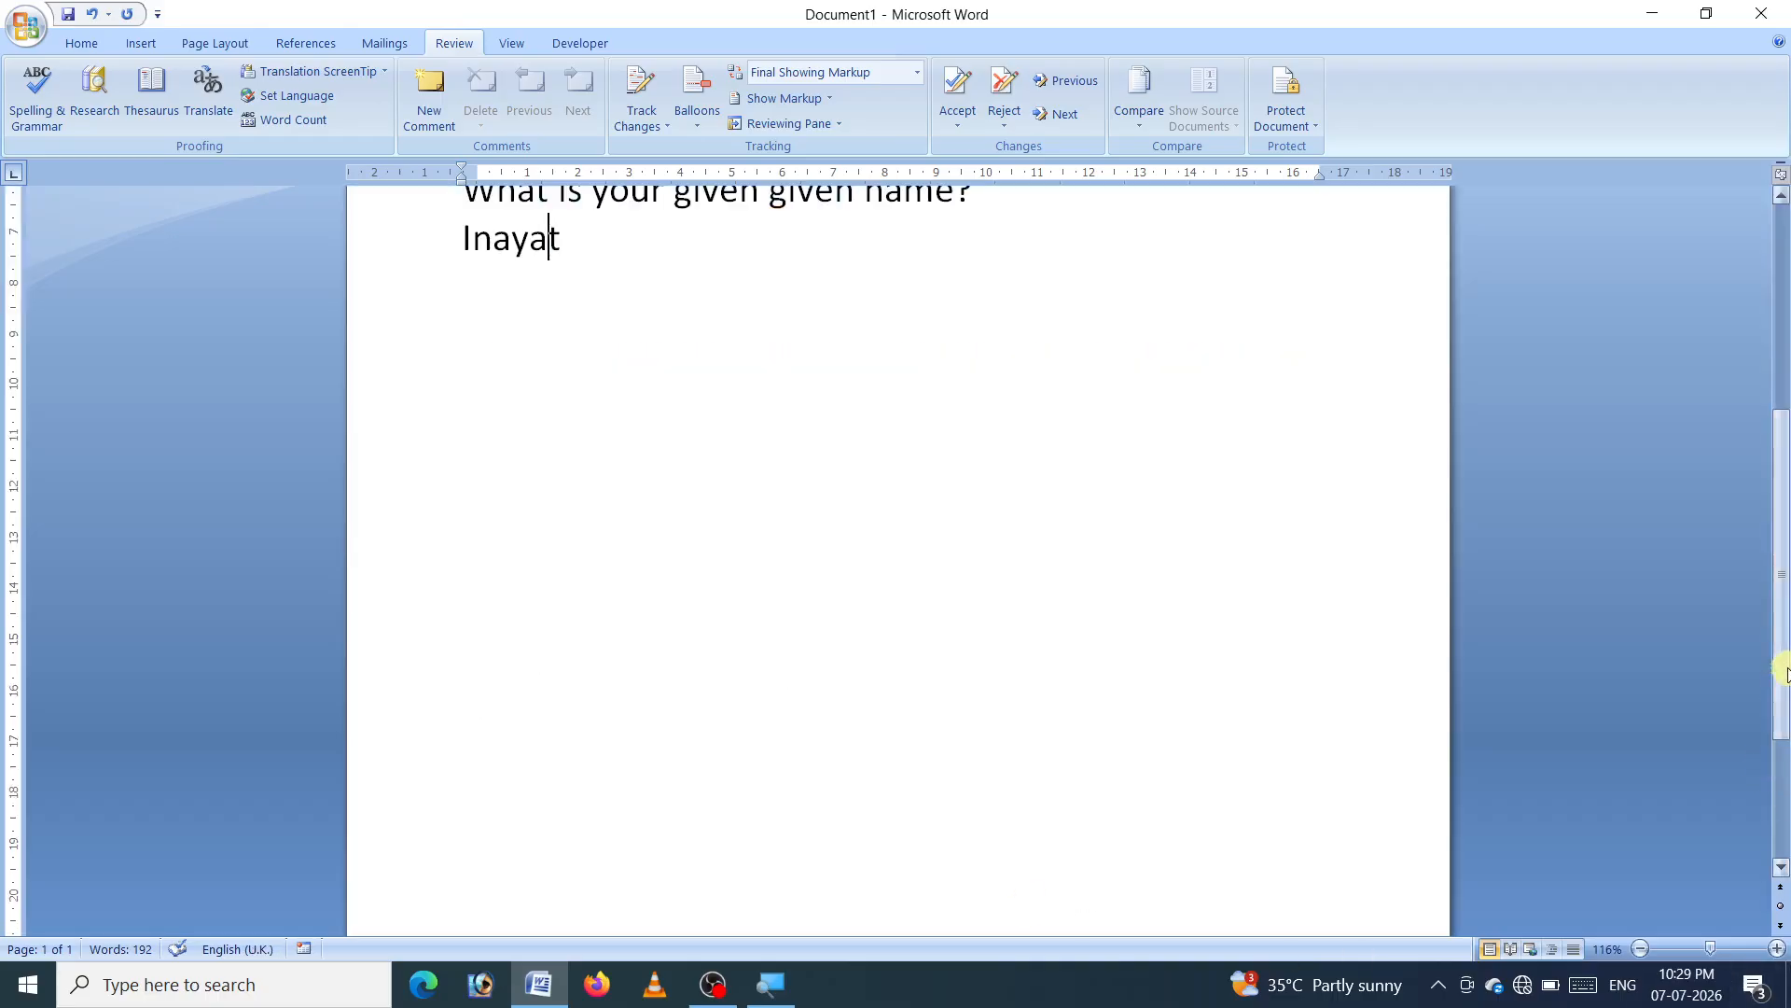
{"action": "left_click_drag", "start_coordinate": [1782, 664], "coordinate": [1782, 459]}
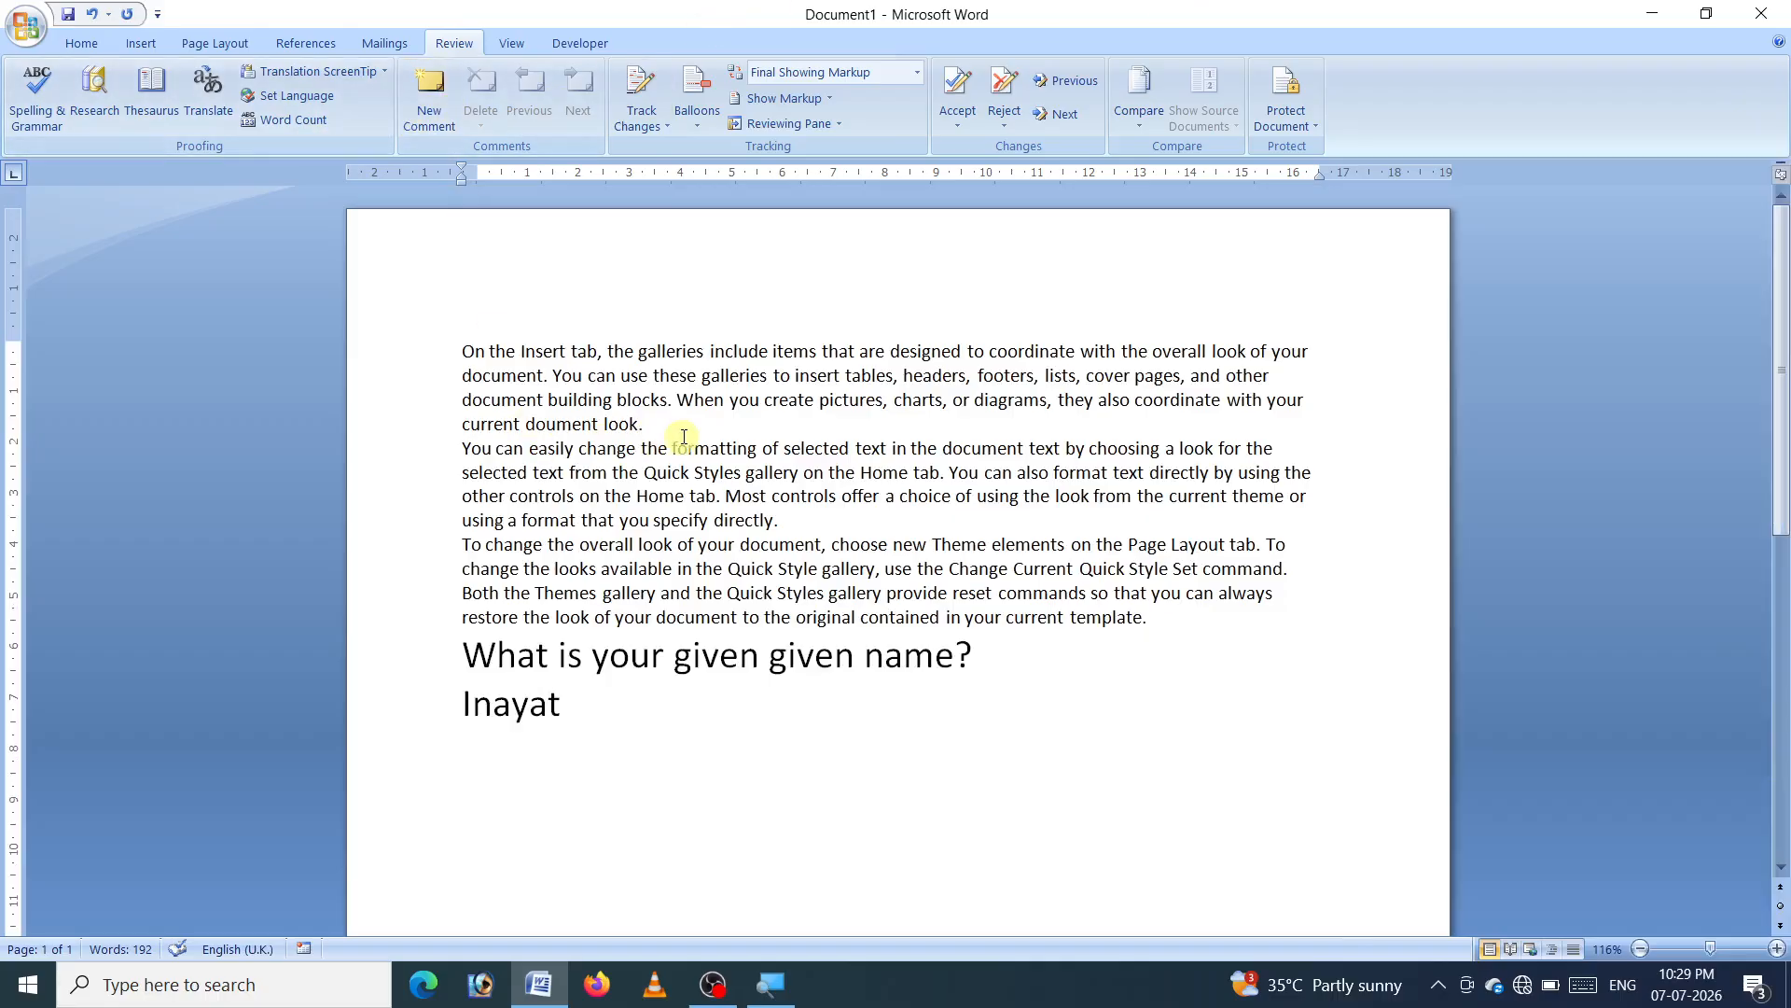
{"action": "left_click", "coordinate": [786, 526]}
{"action": "left_click", "coordinate": [422, 124]}
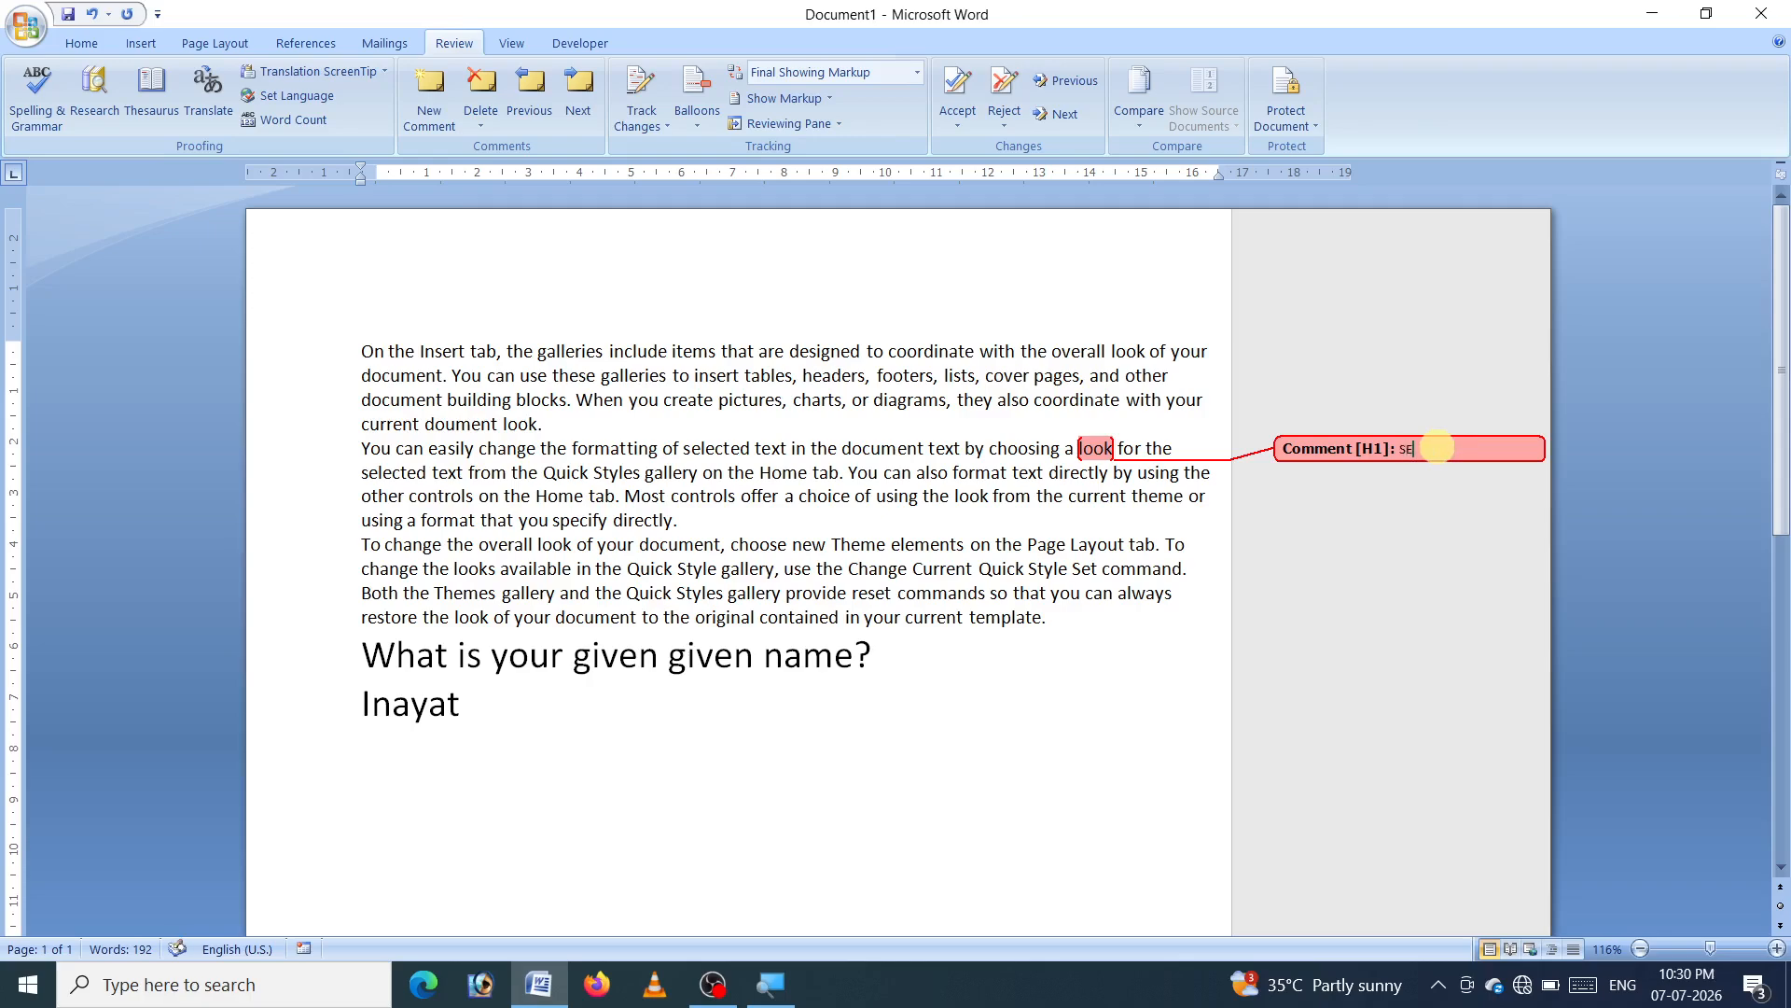
{"action": "left_click", "coordinate": [1160, 544]}
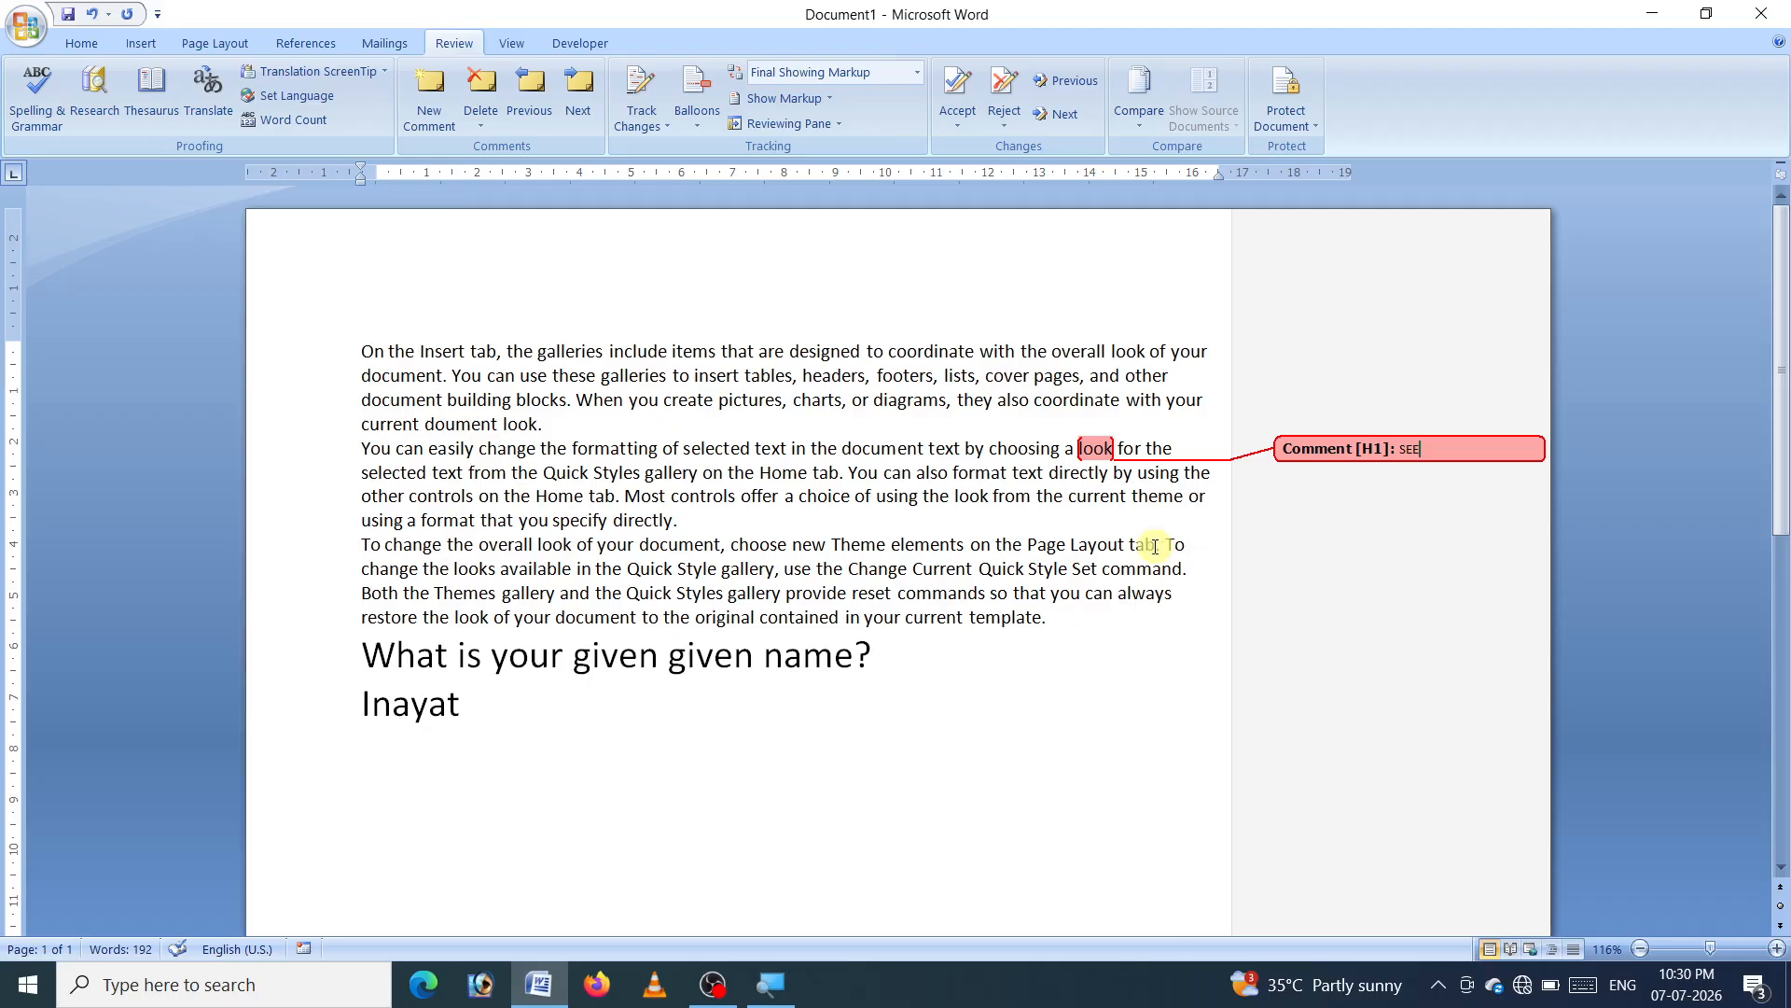
In the third paragraph, add the comment "PARAGRAPH" to the word "Page" and the comment "QUICK" to "current" before "template"
{"action": "left_click", "coordinate": [1027, 544]}
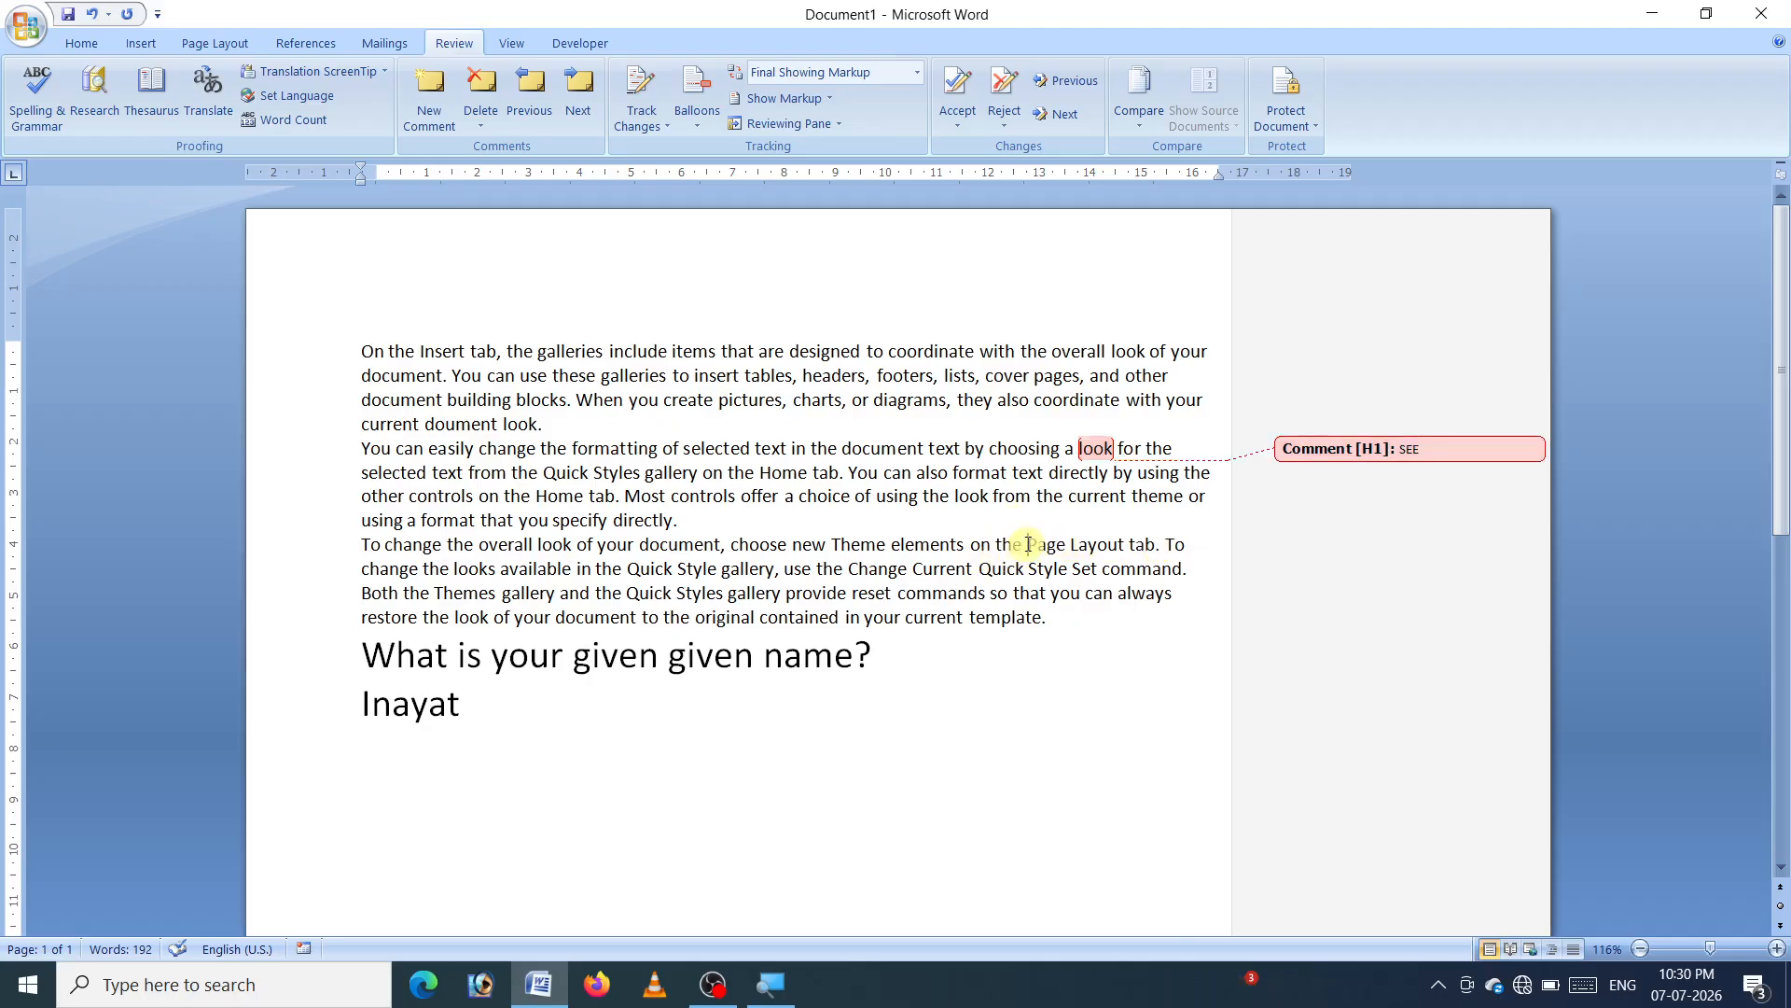
{"action": "double_click", "coordinate": [1038, 543]}
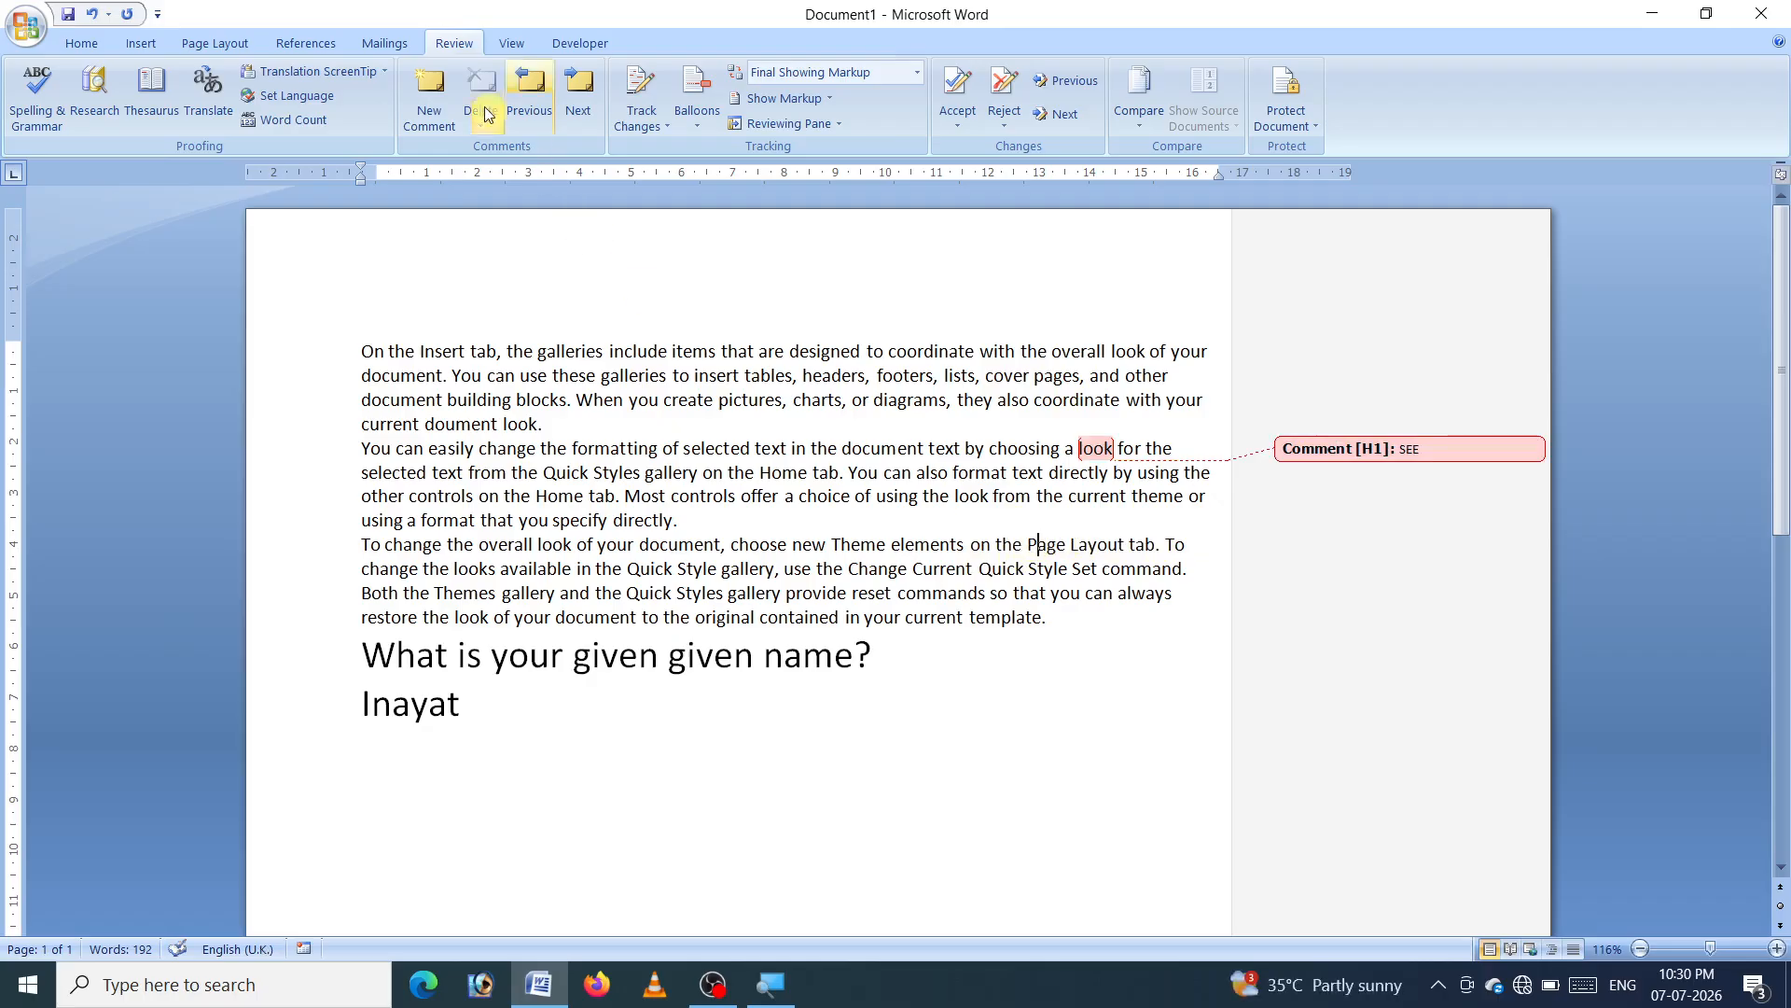
{"action": "left_click", "coordinate": [412, 122]}
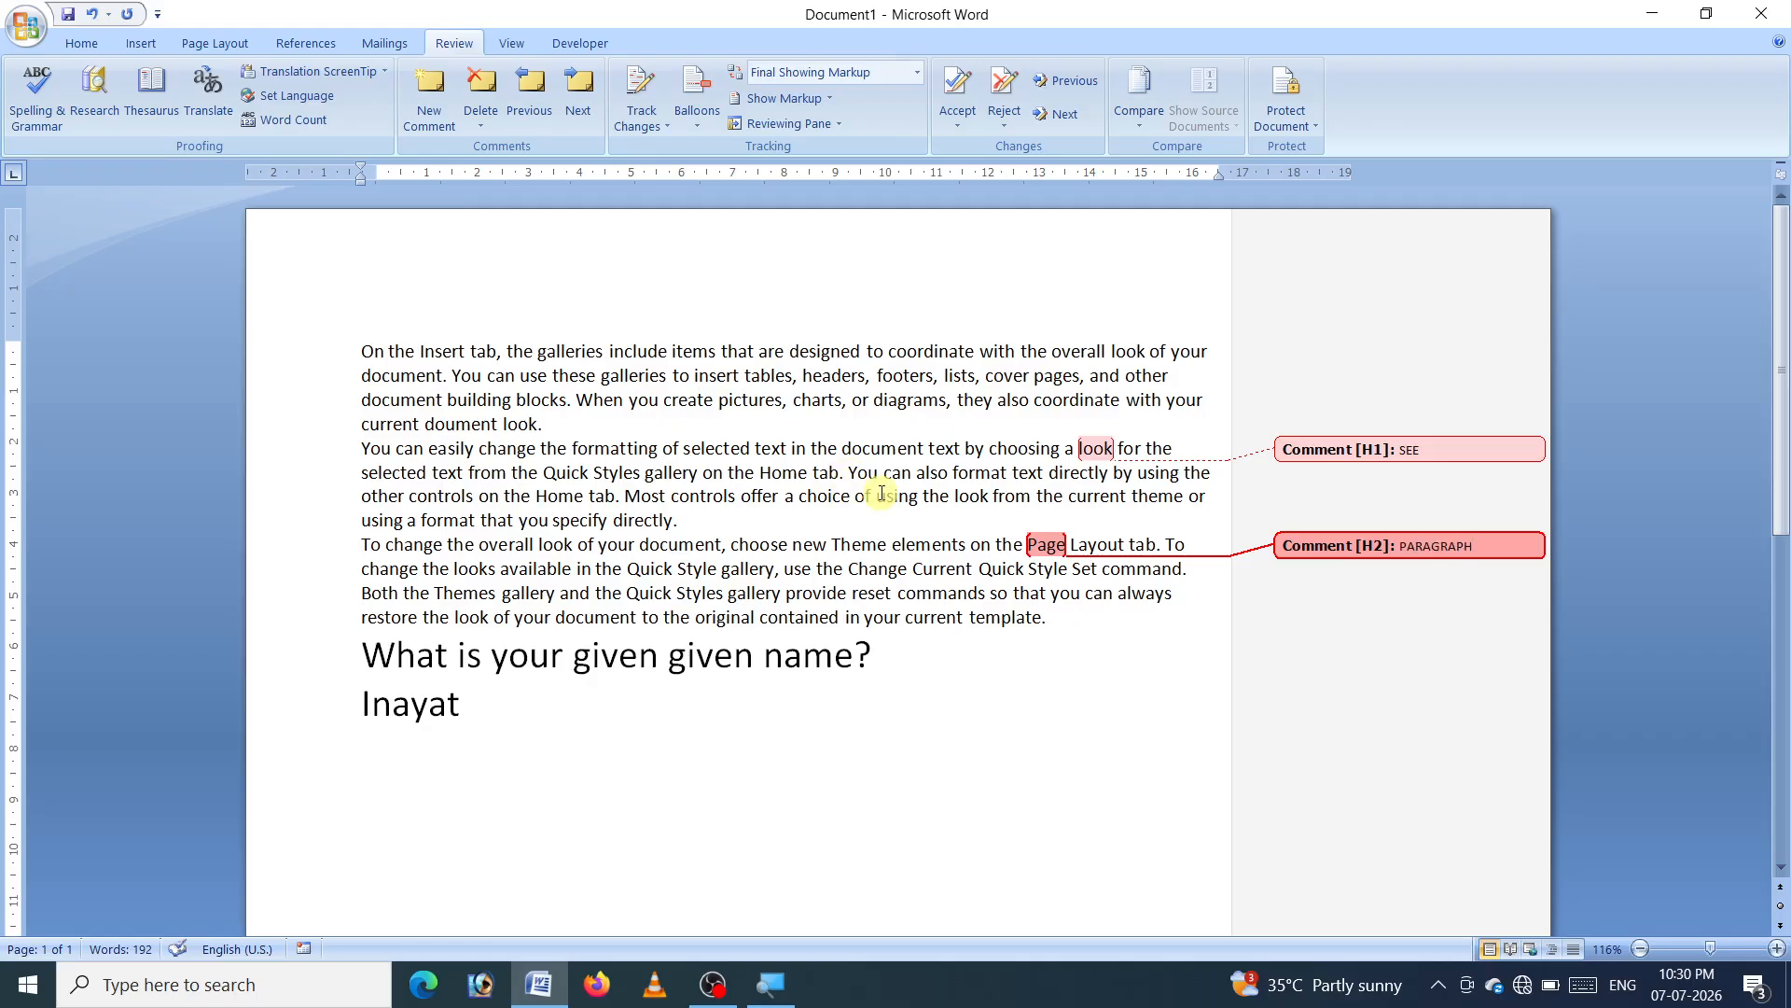
{"action": "left_click", "coordinate": [948, 617]}
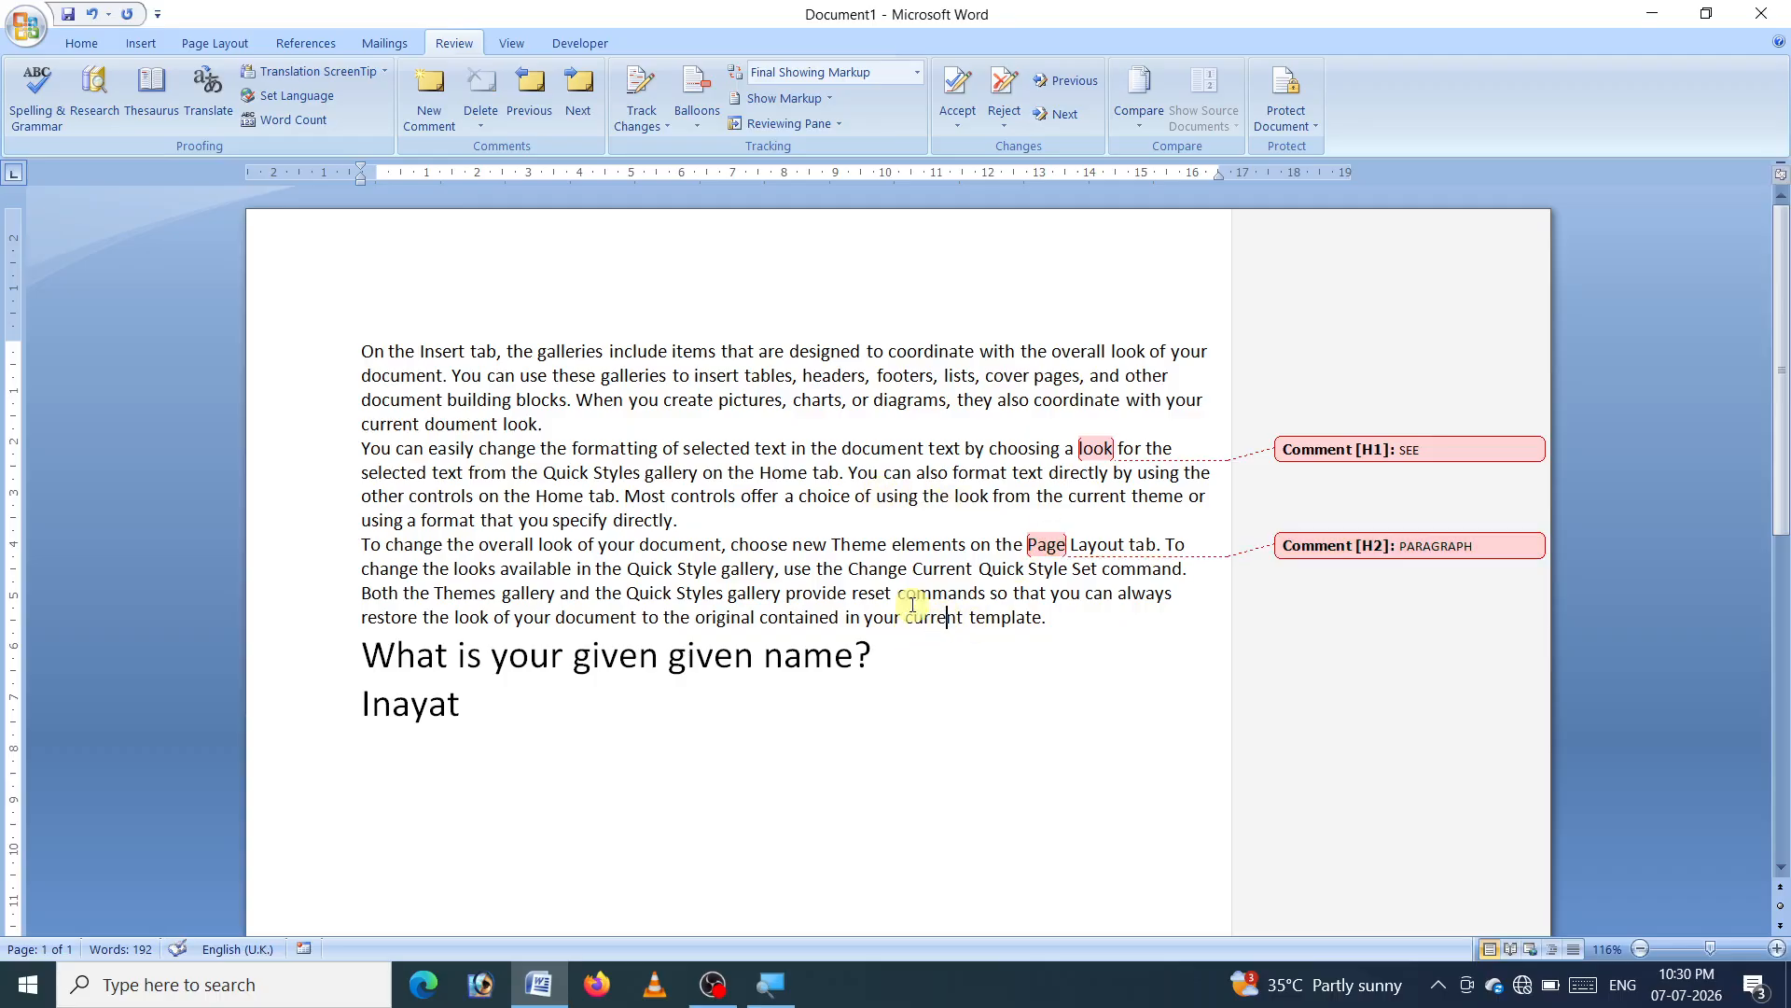
{"action": "left_click", "coordinate": [442, 135]}
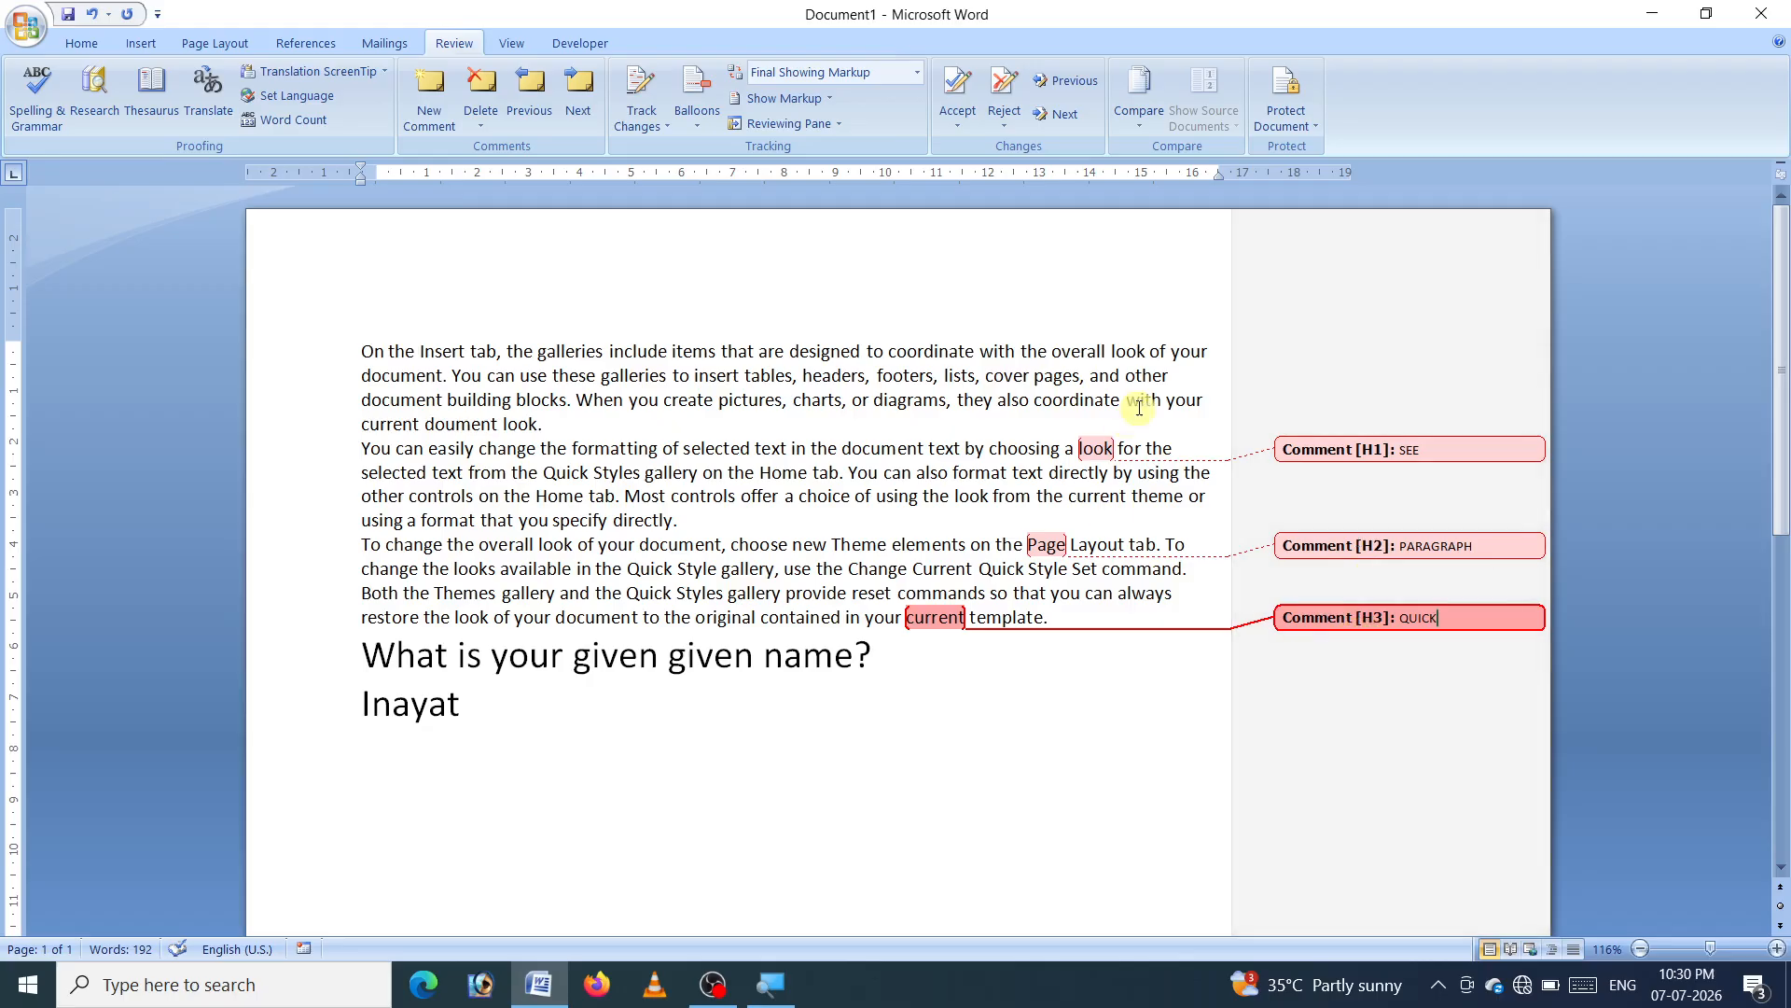
Check in Print Preview how the page prints with its comment balloons, and return to the document
{"action": "left_click", "coordinate": [27, 35]}
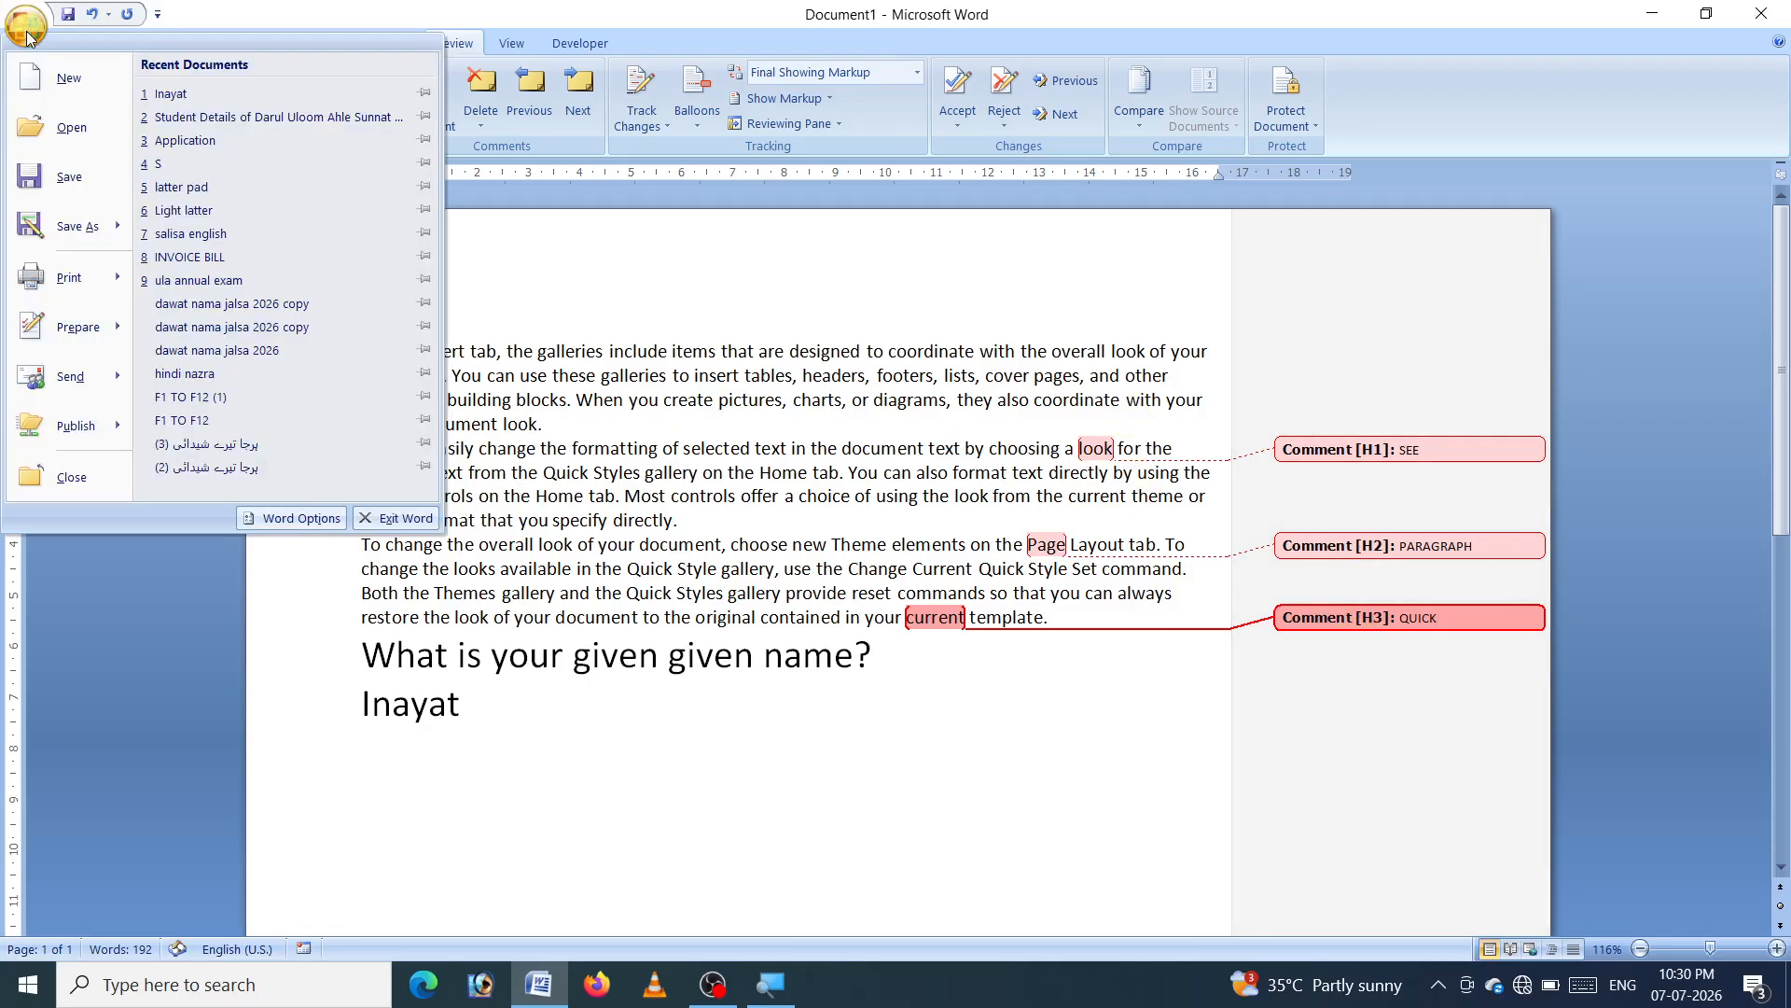
{"action": "mouse_move", "coordinate": [41, 276]}
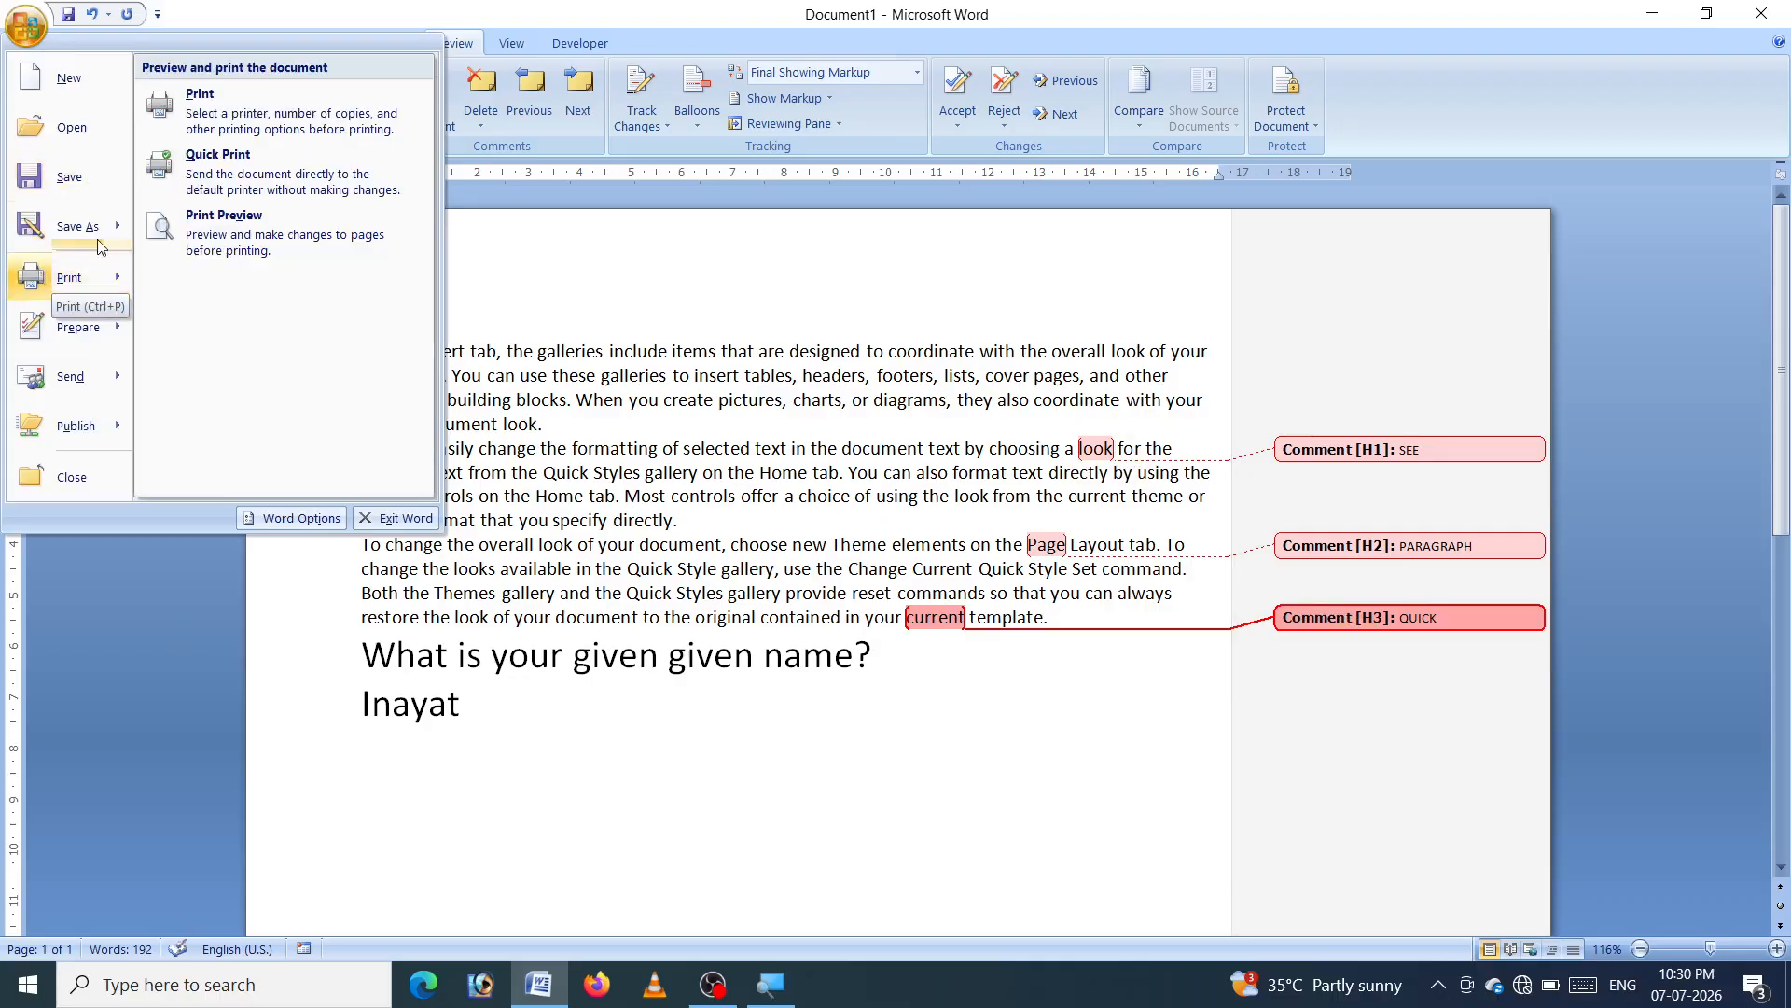
{"action": "left_click", "coordinate": [250, 240]}
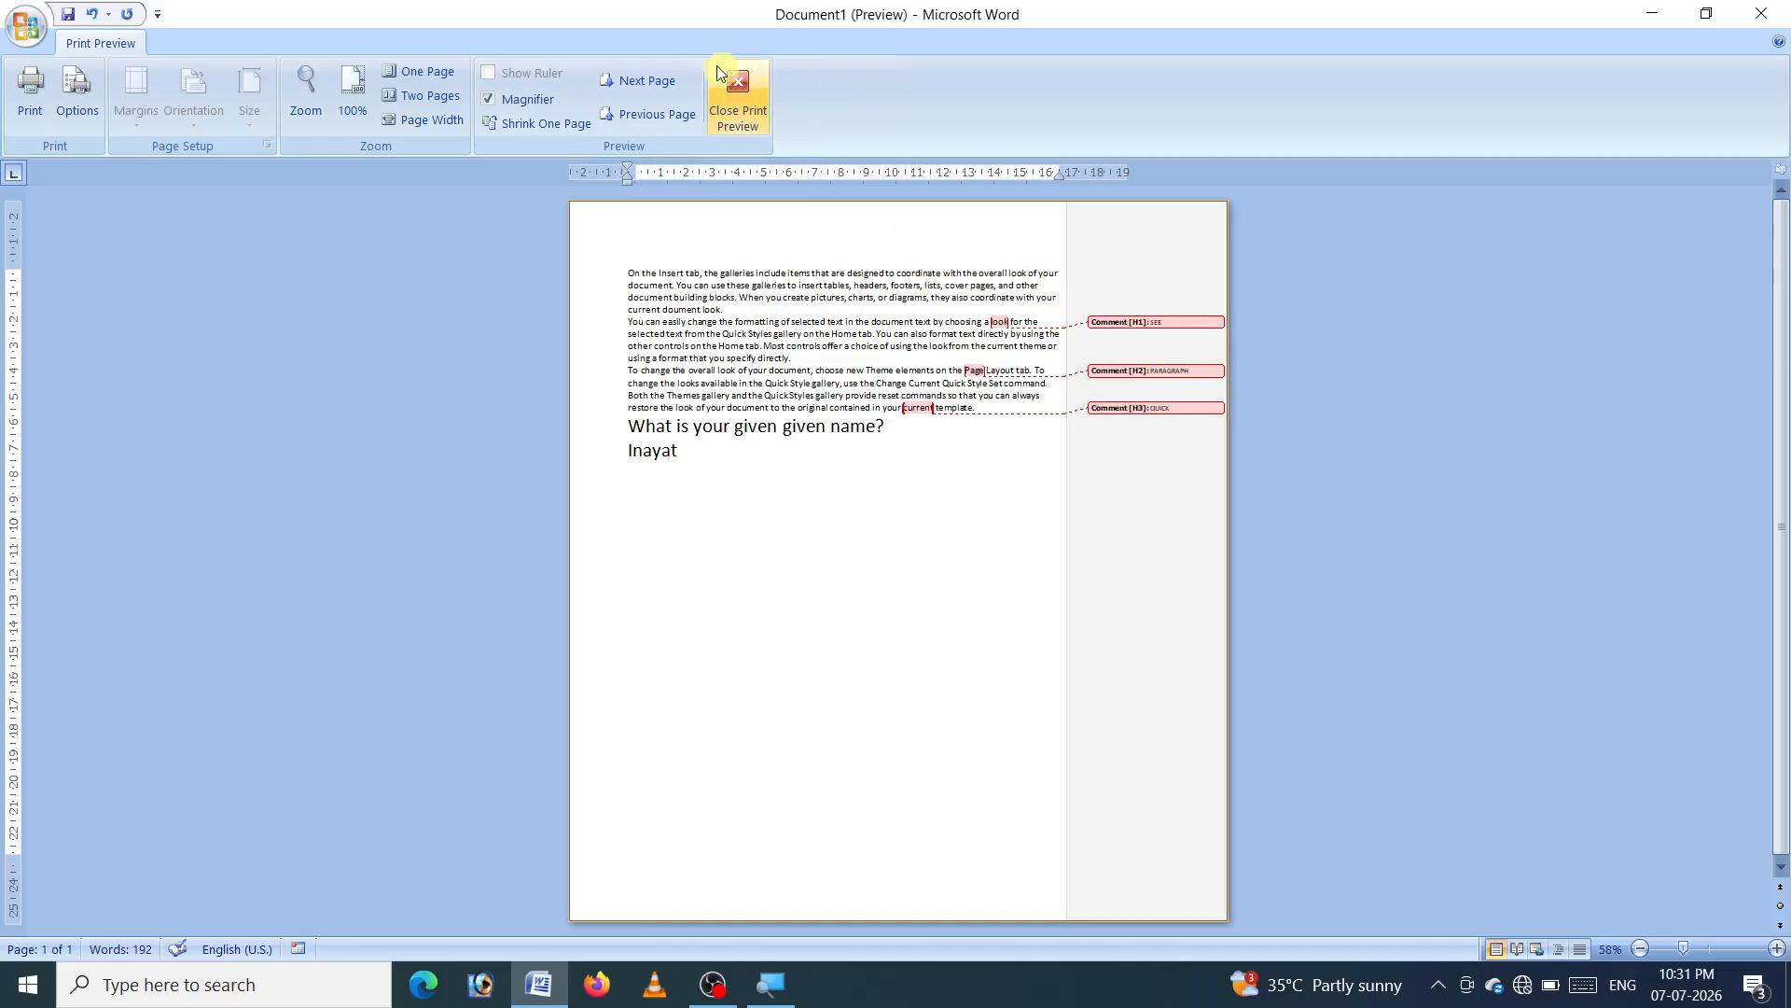
{"action": "left_click", "coordinate": [736, 82]}
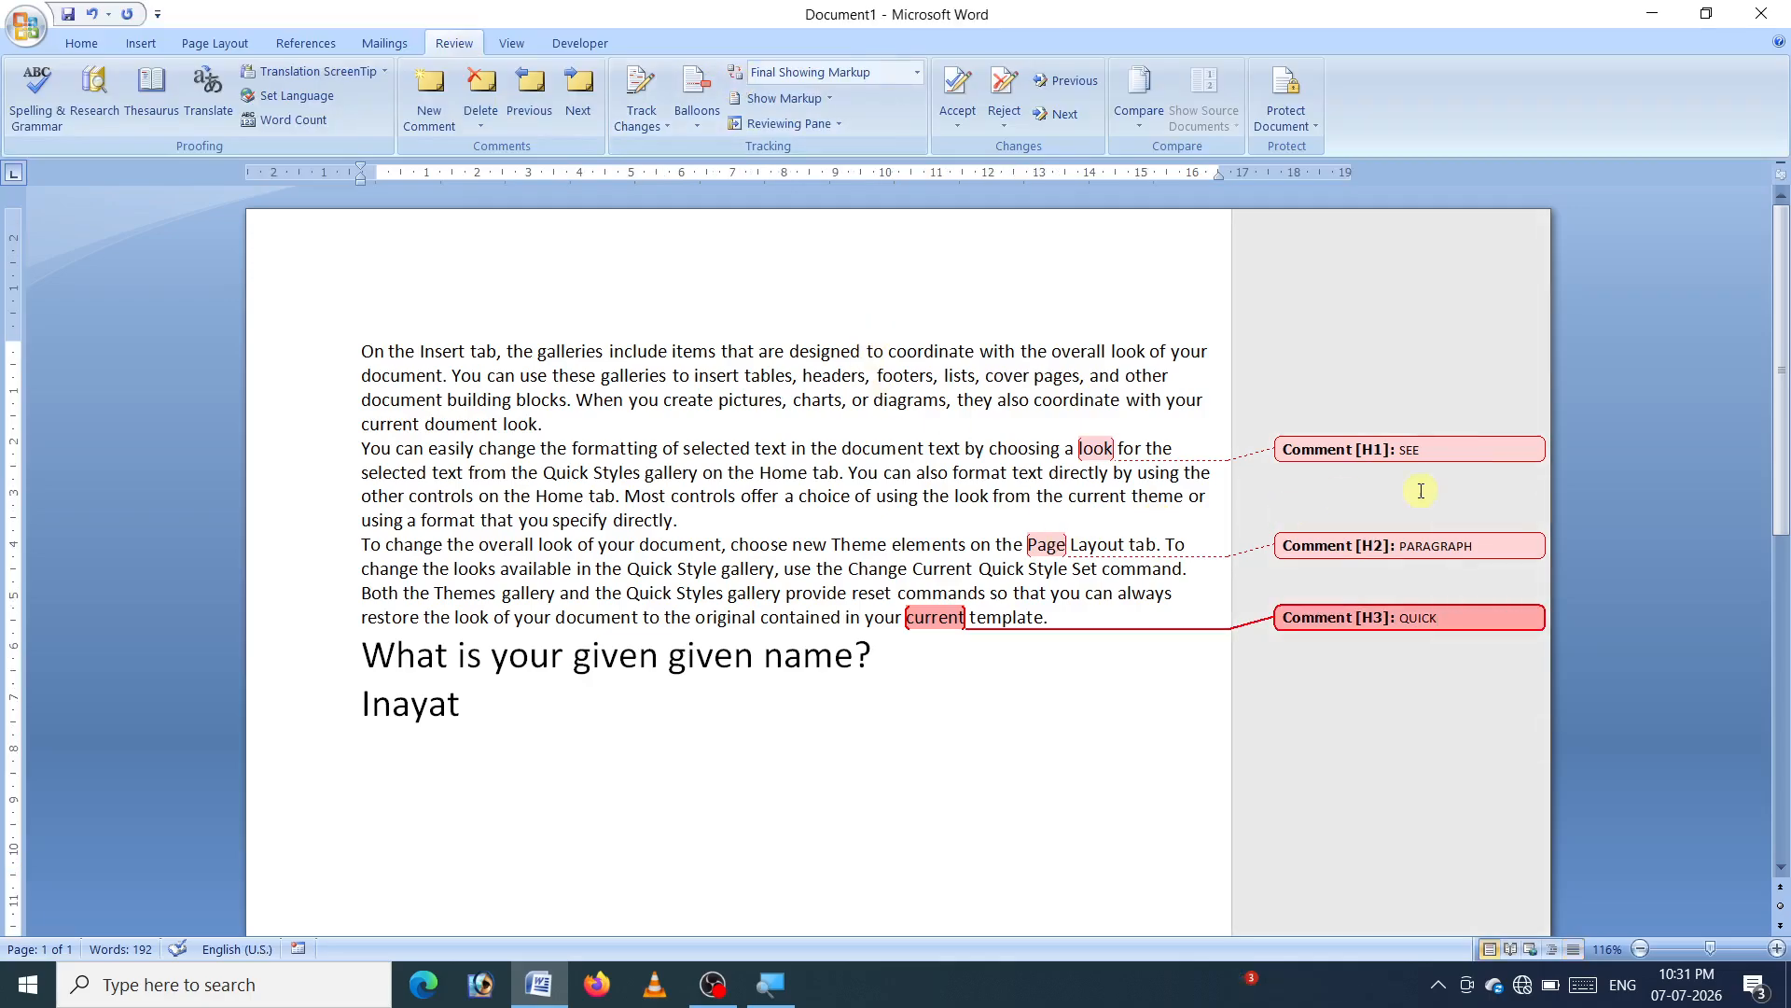
Delete the "SEE" comment attached to the word "look" in the second paragraph
{"action": "left_click", "coordinate": [1472, 449]}
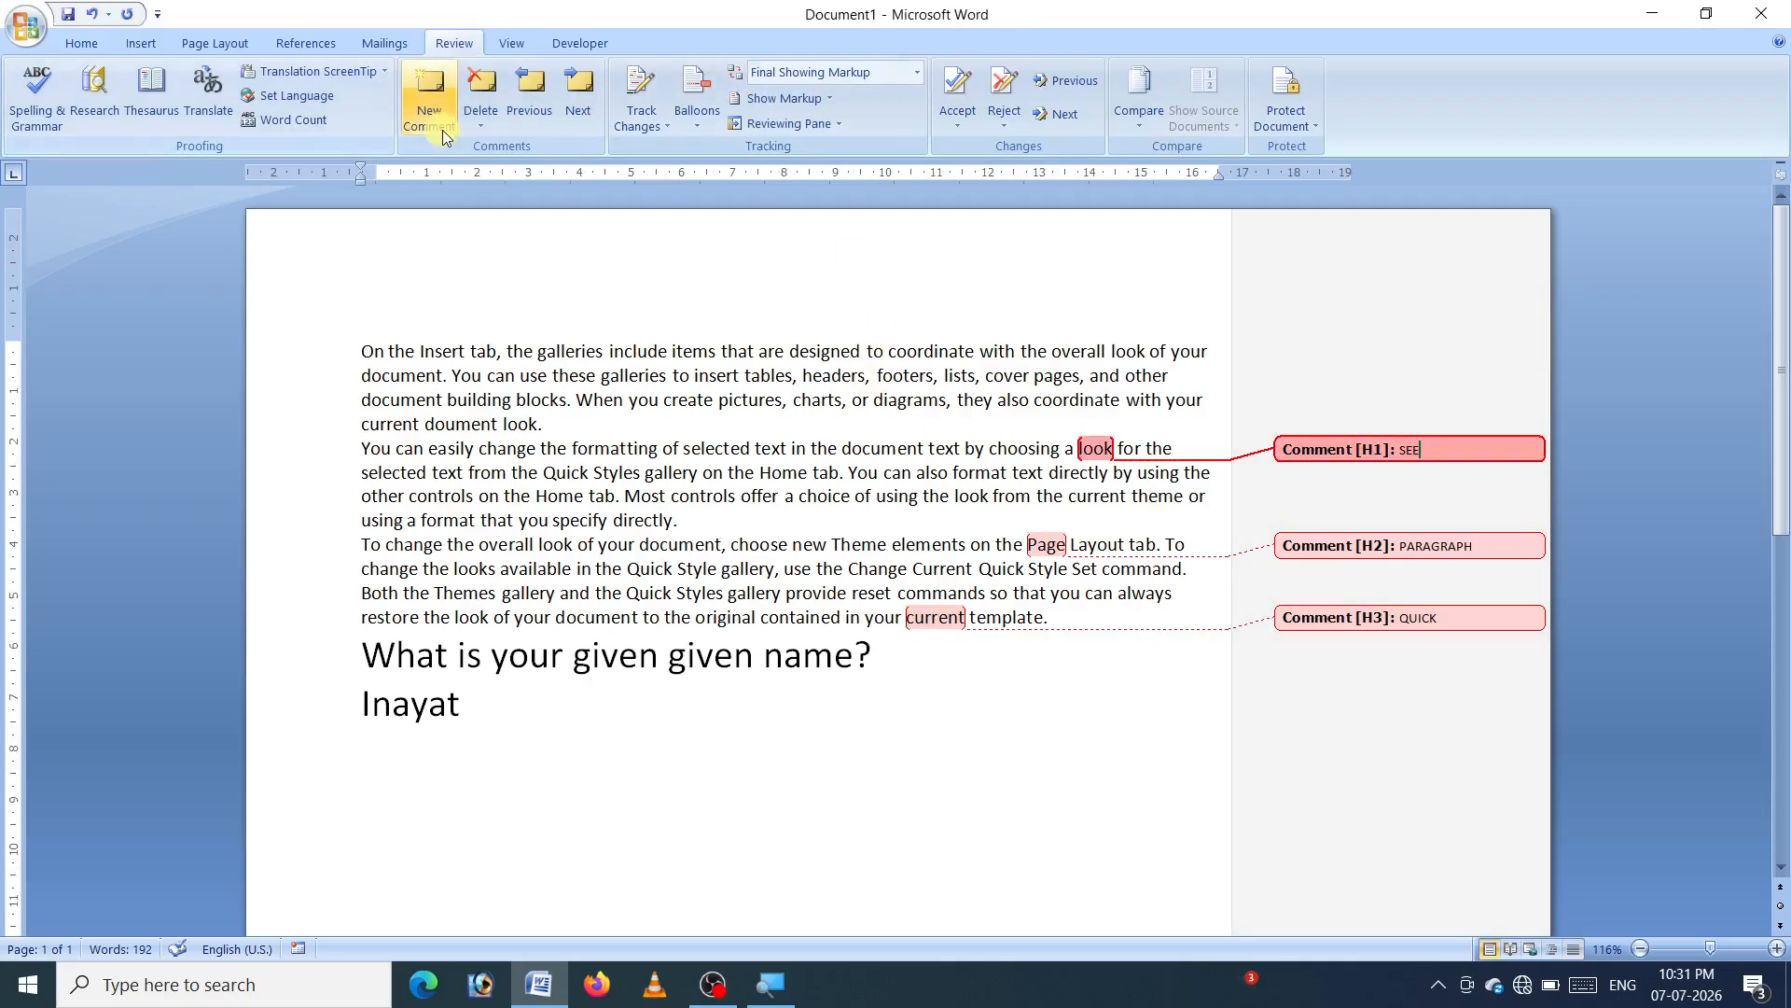
{"action": "left_click", "coordinate": [480, 129]}
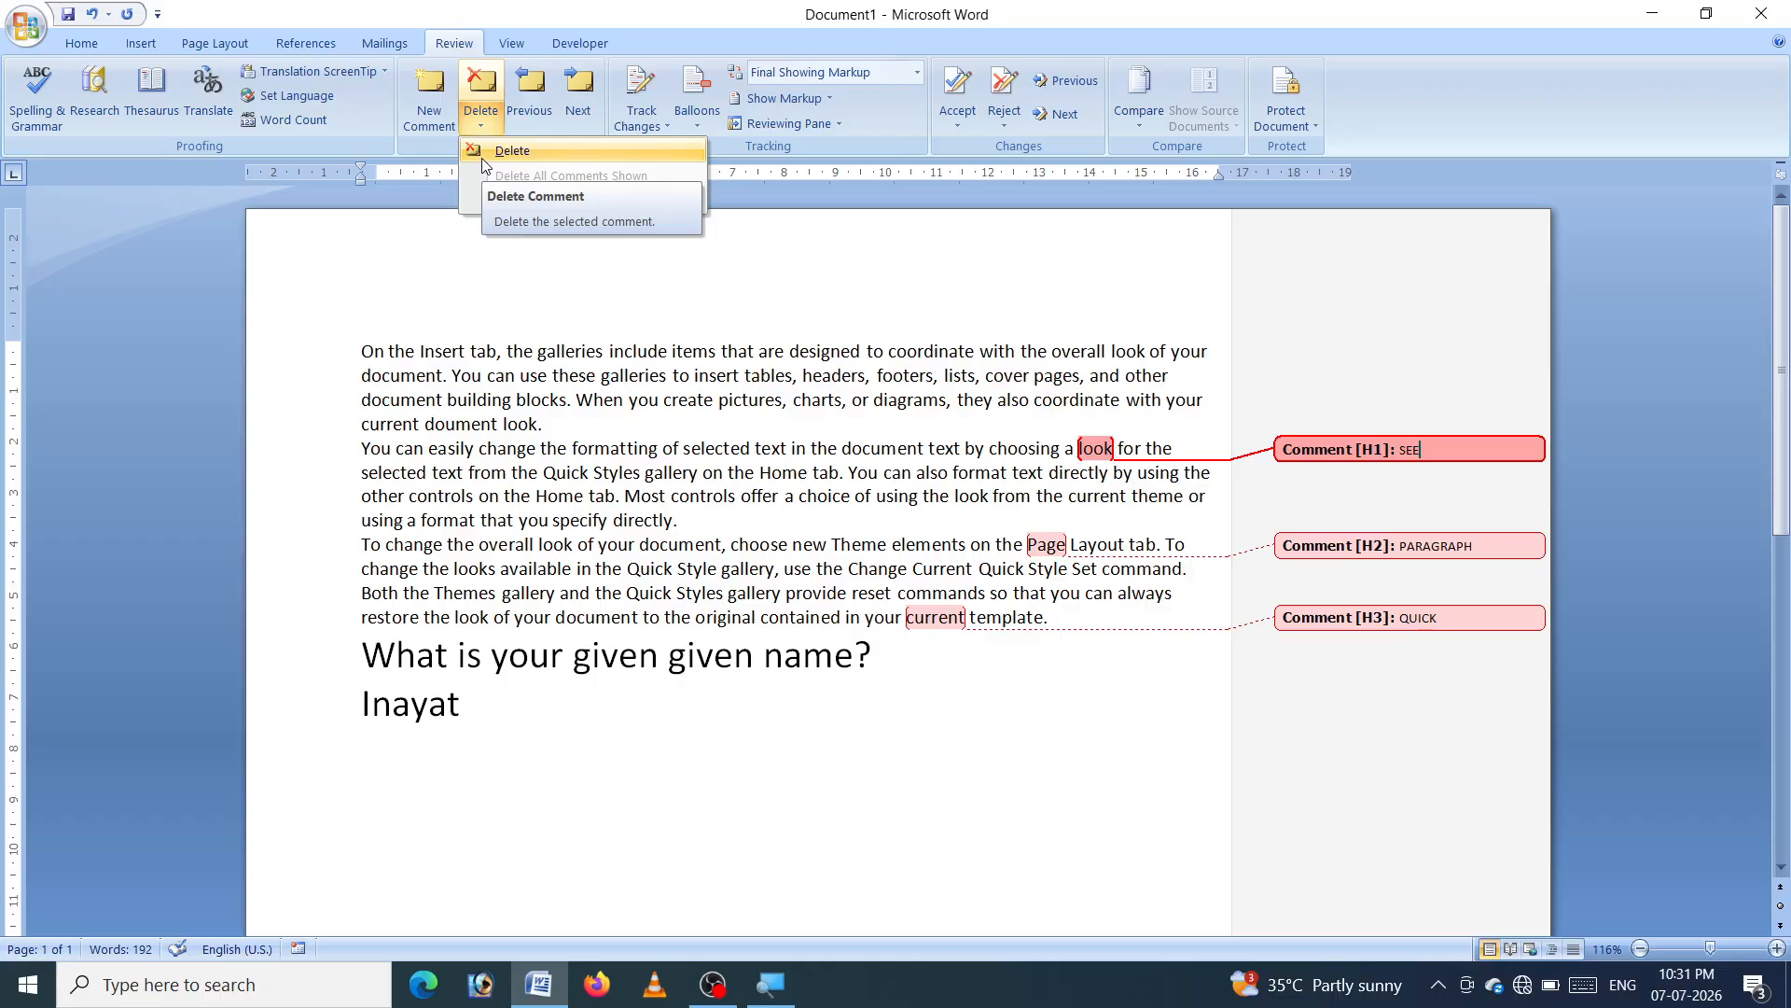
{"action": "left_click", "coordinate": [482, 160]}
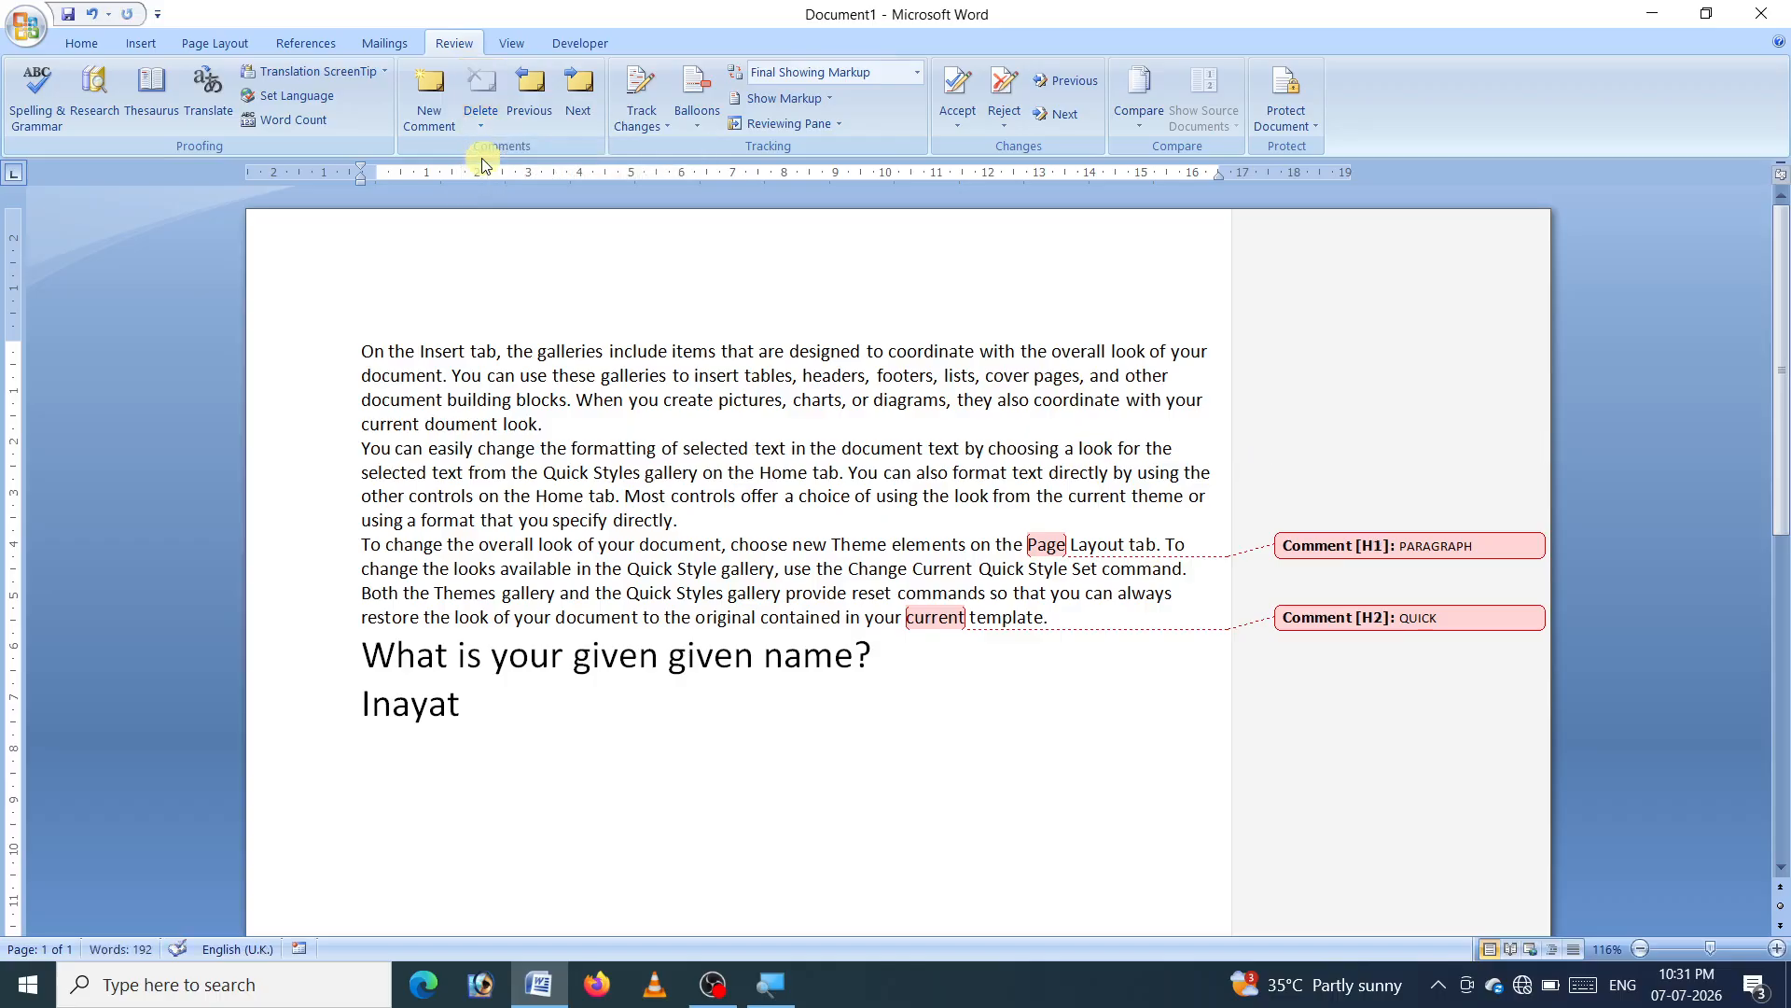
Move backward and forward between the "PARAGRAPH" and "QUICK" comments, and return the cursor to the second paragraph
{"action": "left_click", "coordinate": [528, 106]}
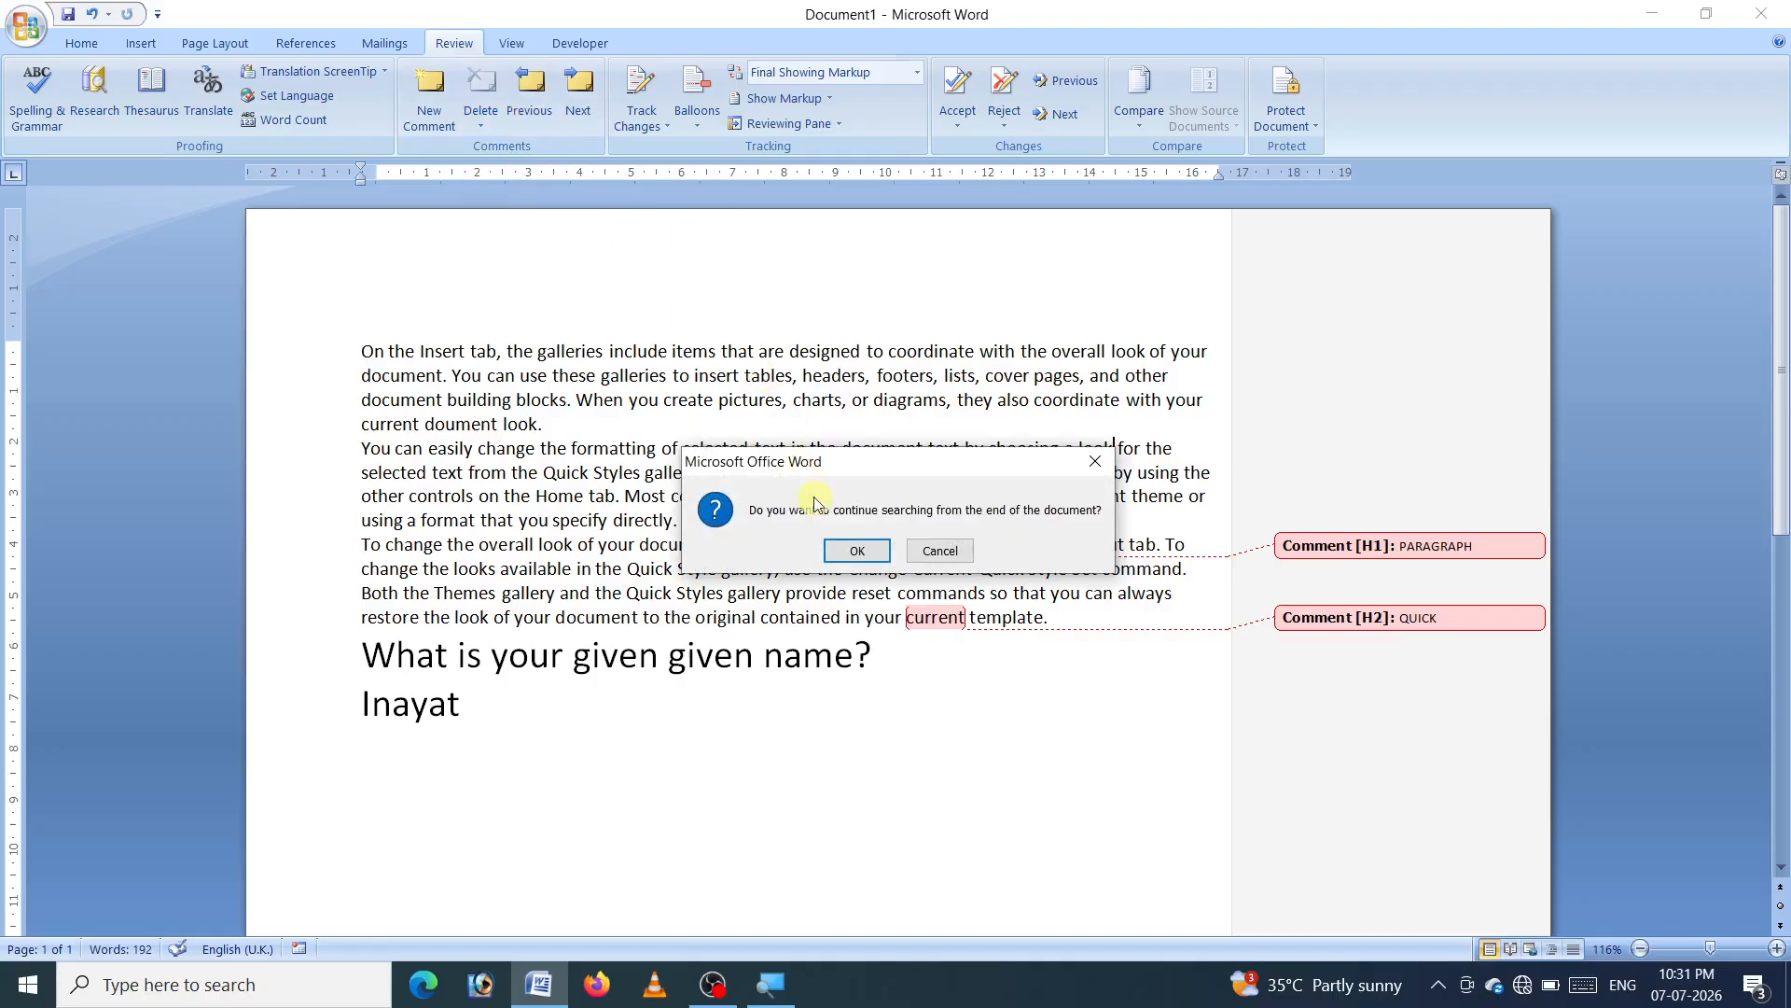
{"action": "left_click", "coordinate": [863, 551]}
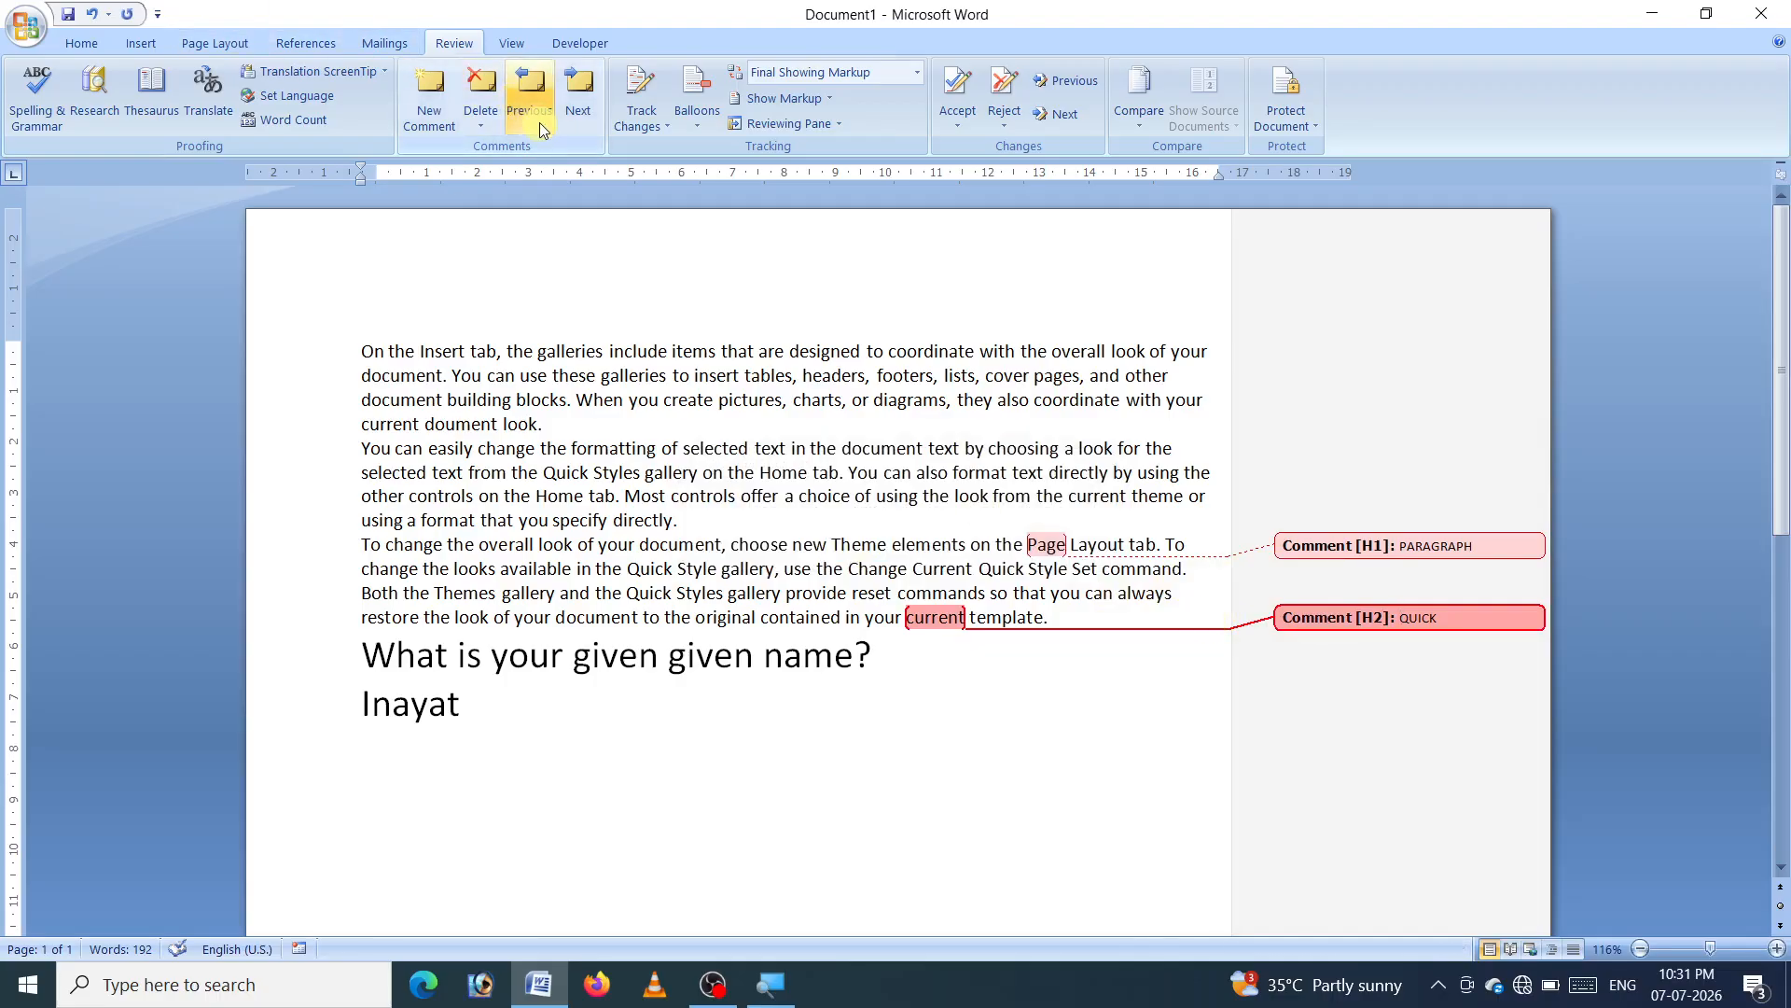
{"action": "left_click", "coordinate": [564, 116]}
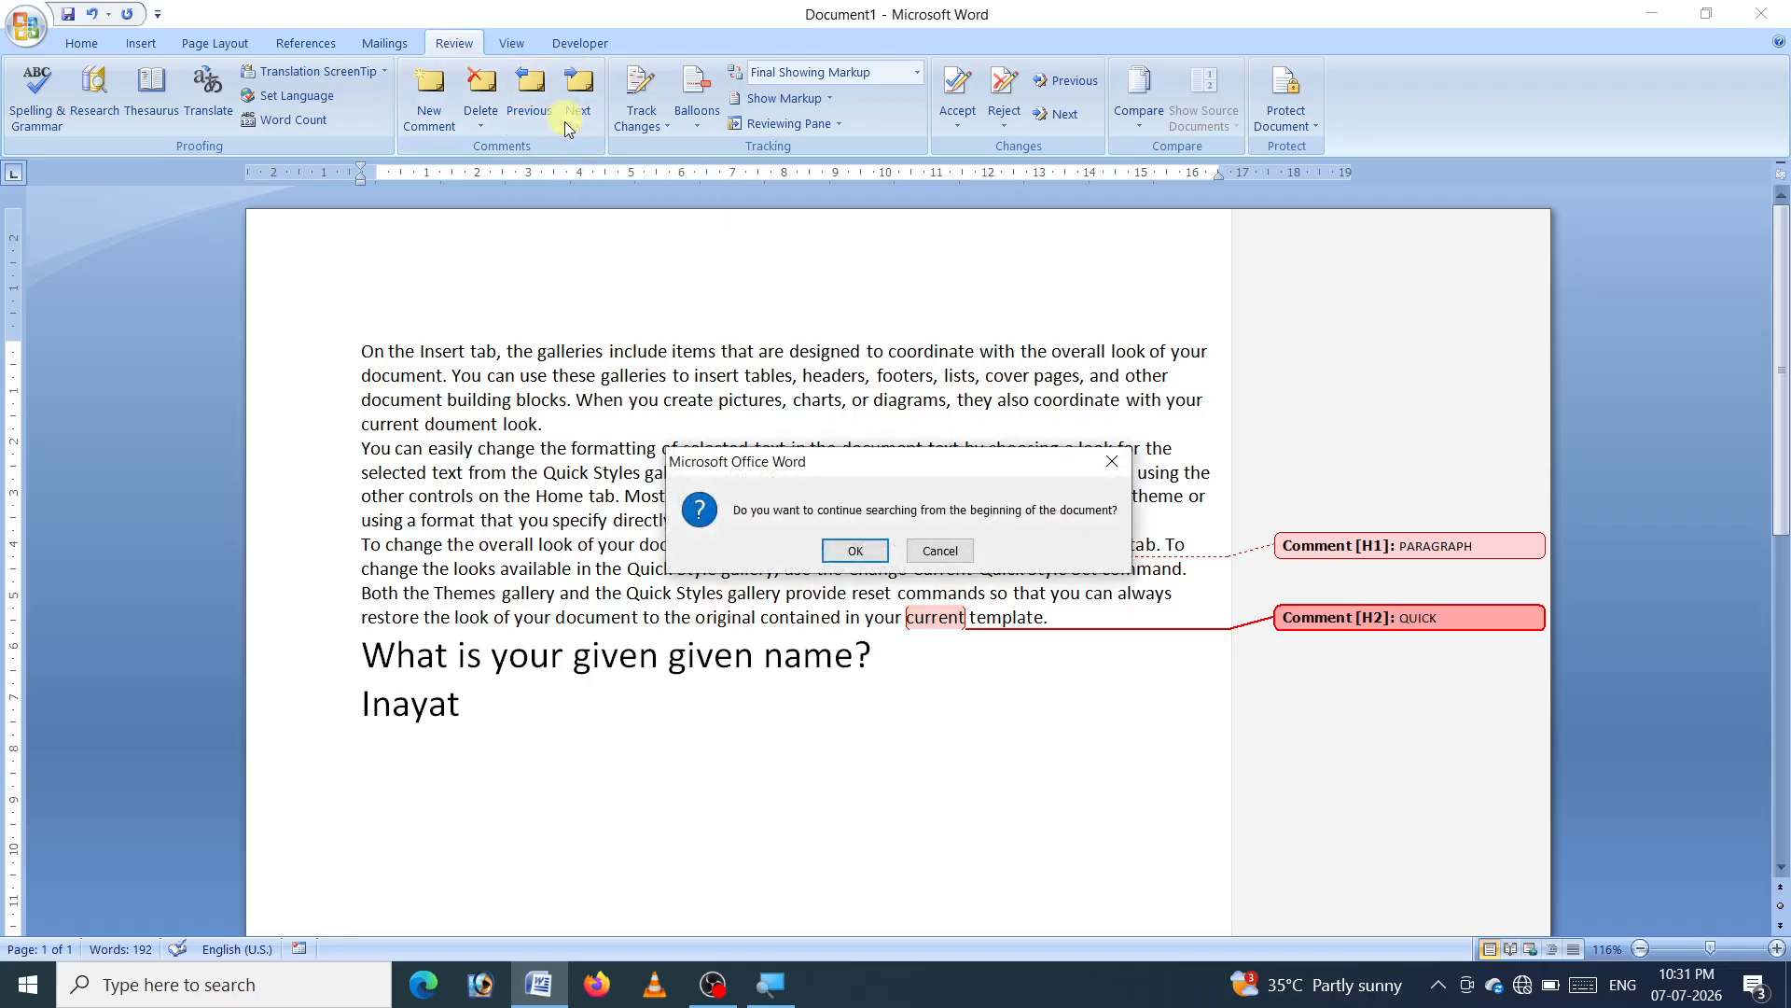
{"action": "left_click", "coordinate": [942, 552]}
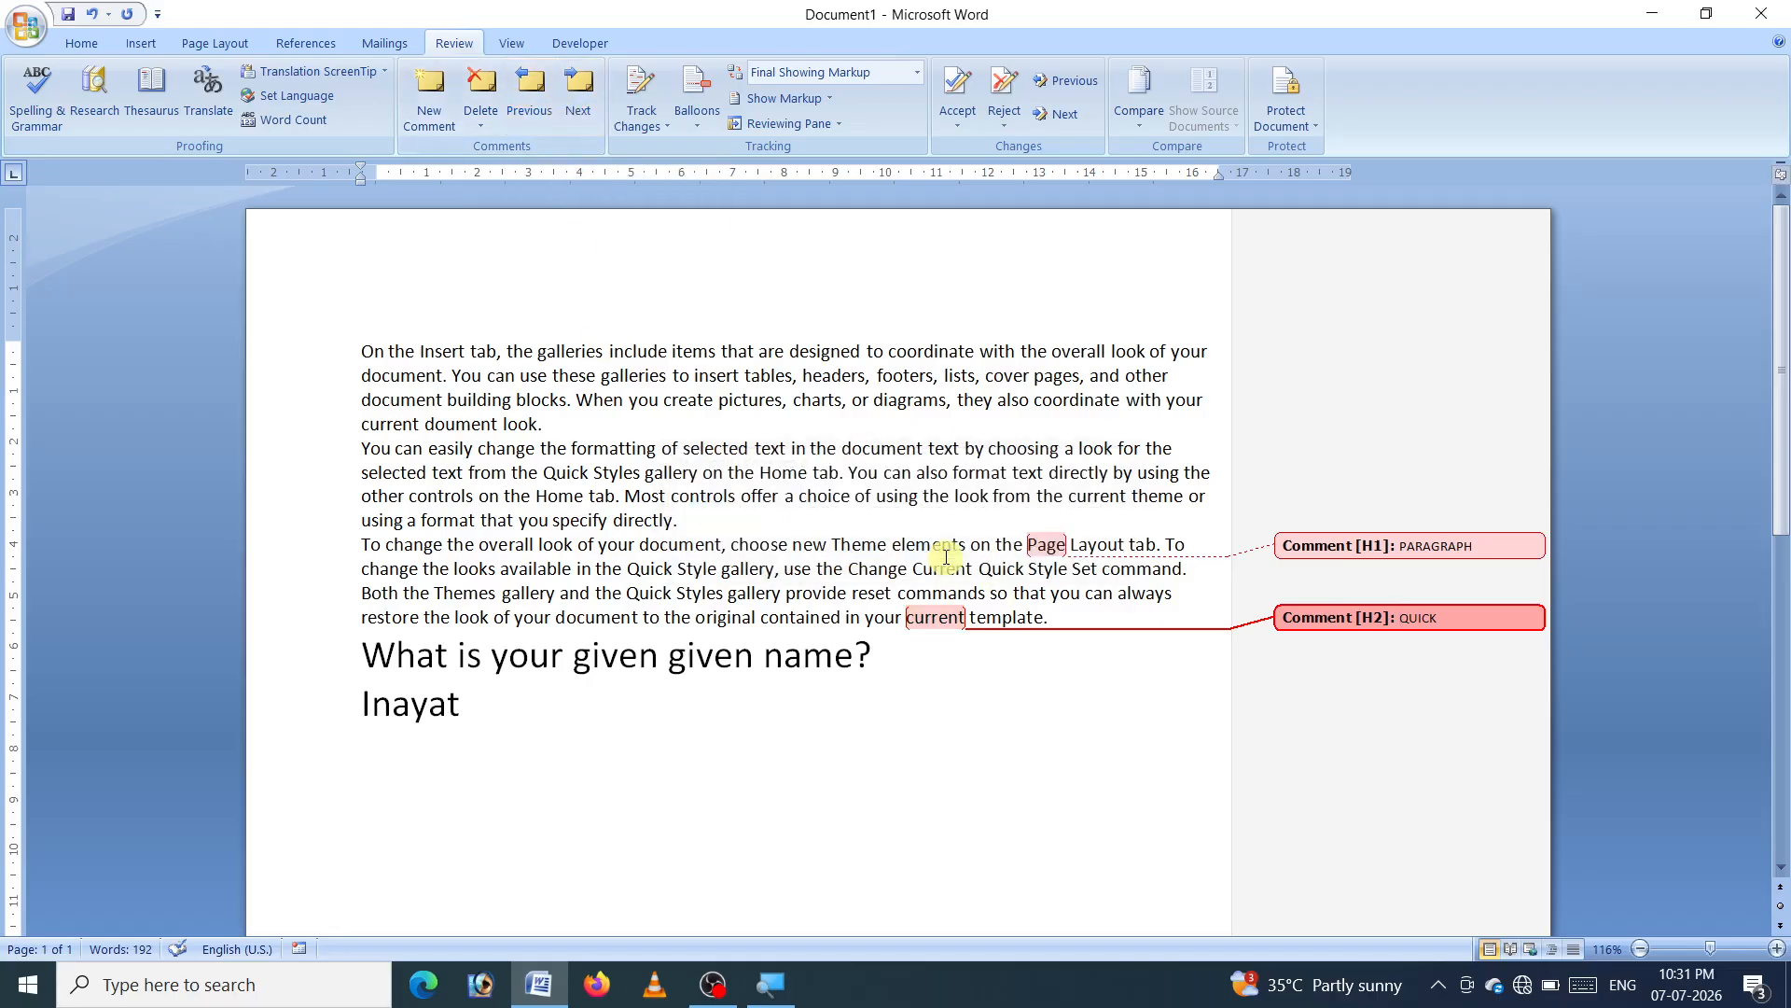
{"action": "left_click", "coordinate": [1299, 544]}
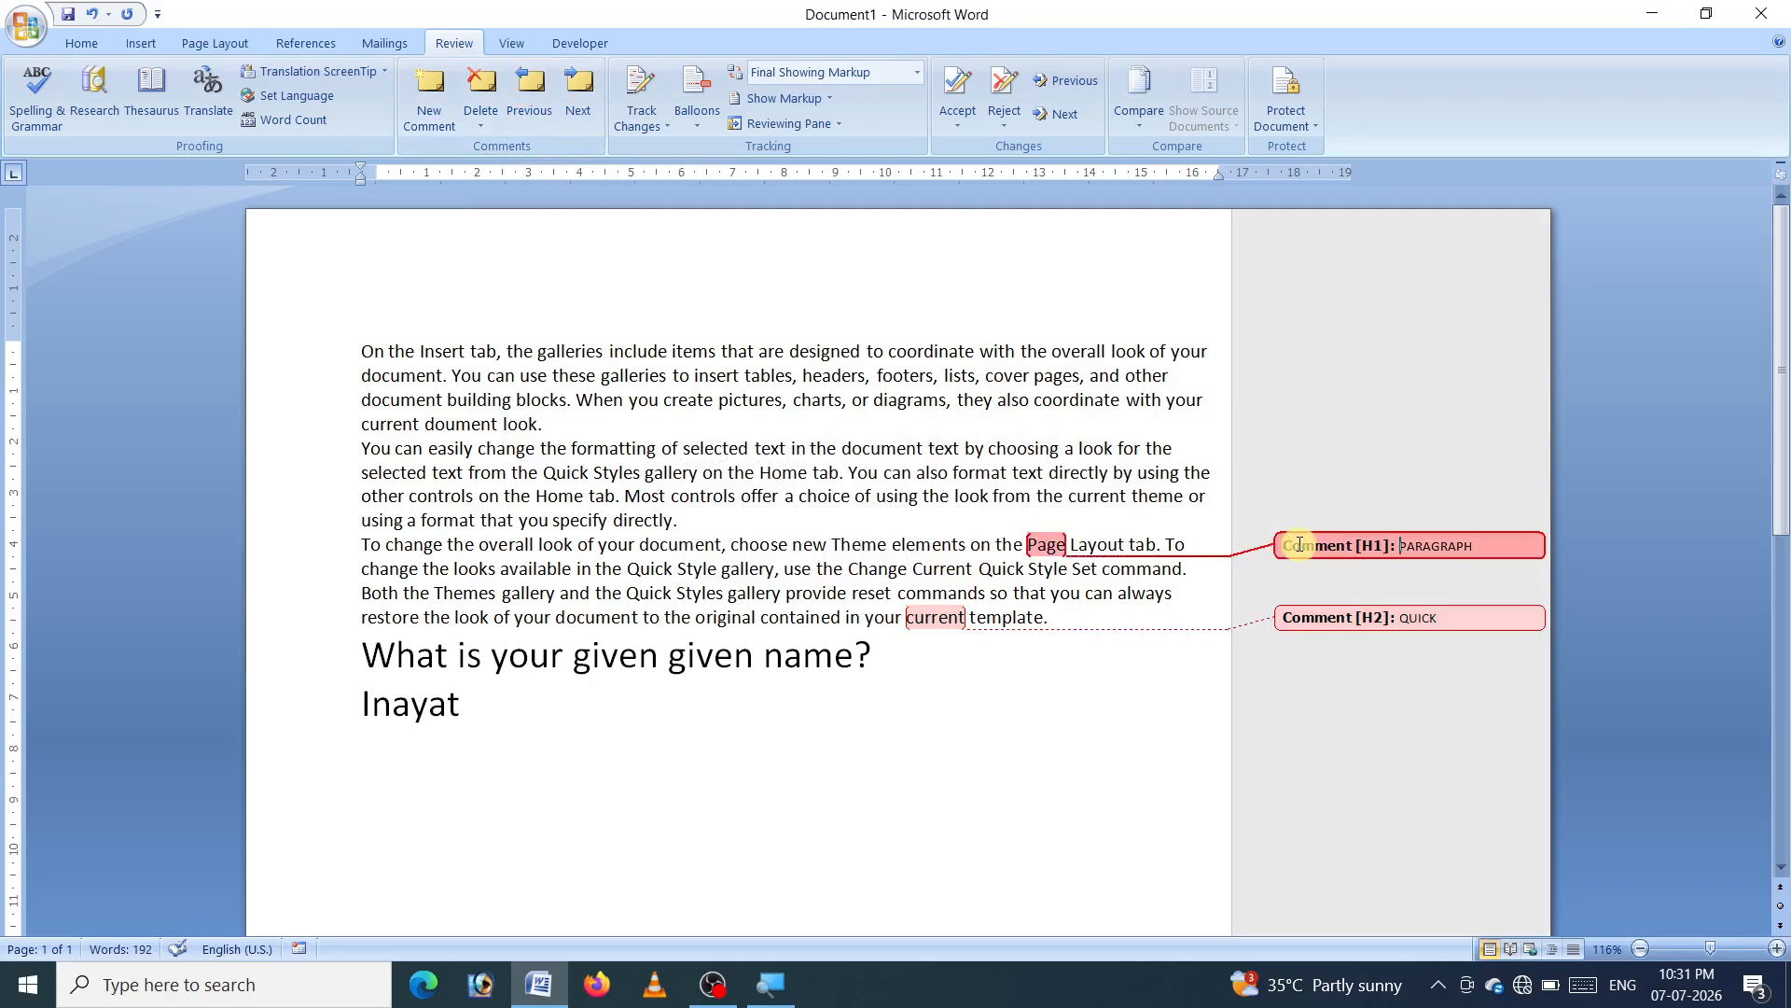
{"action": "left_click", "coordinate": [585, 122]}
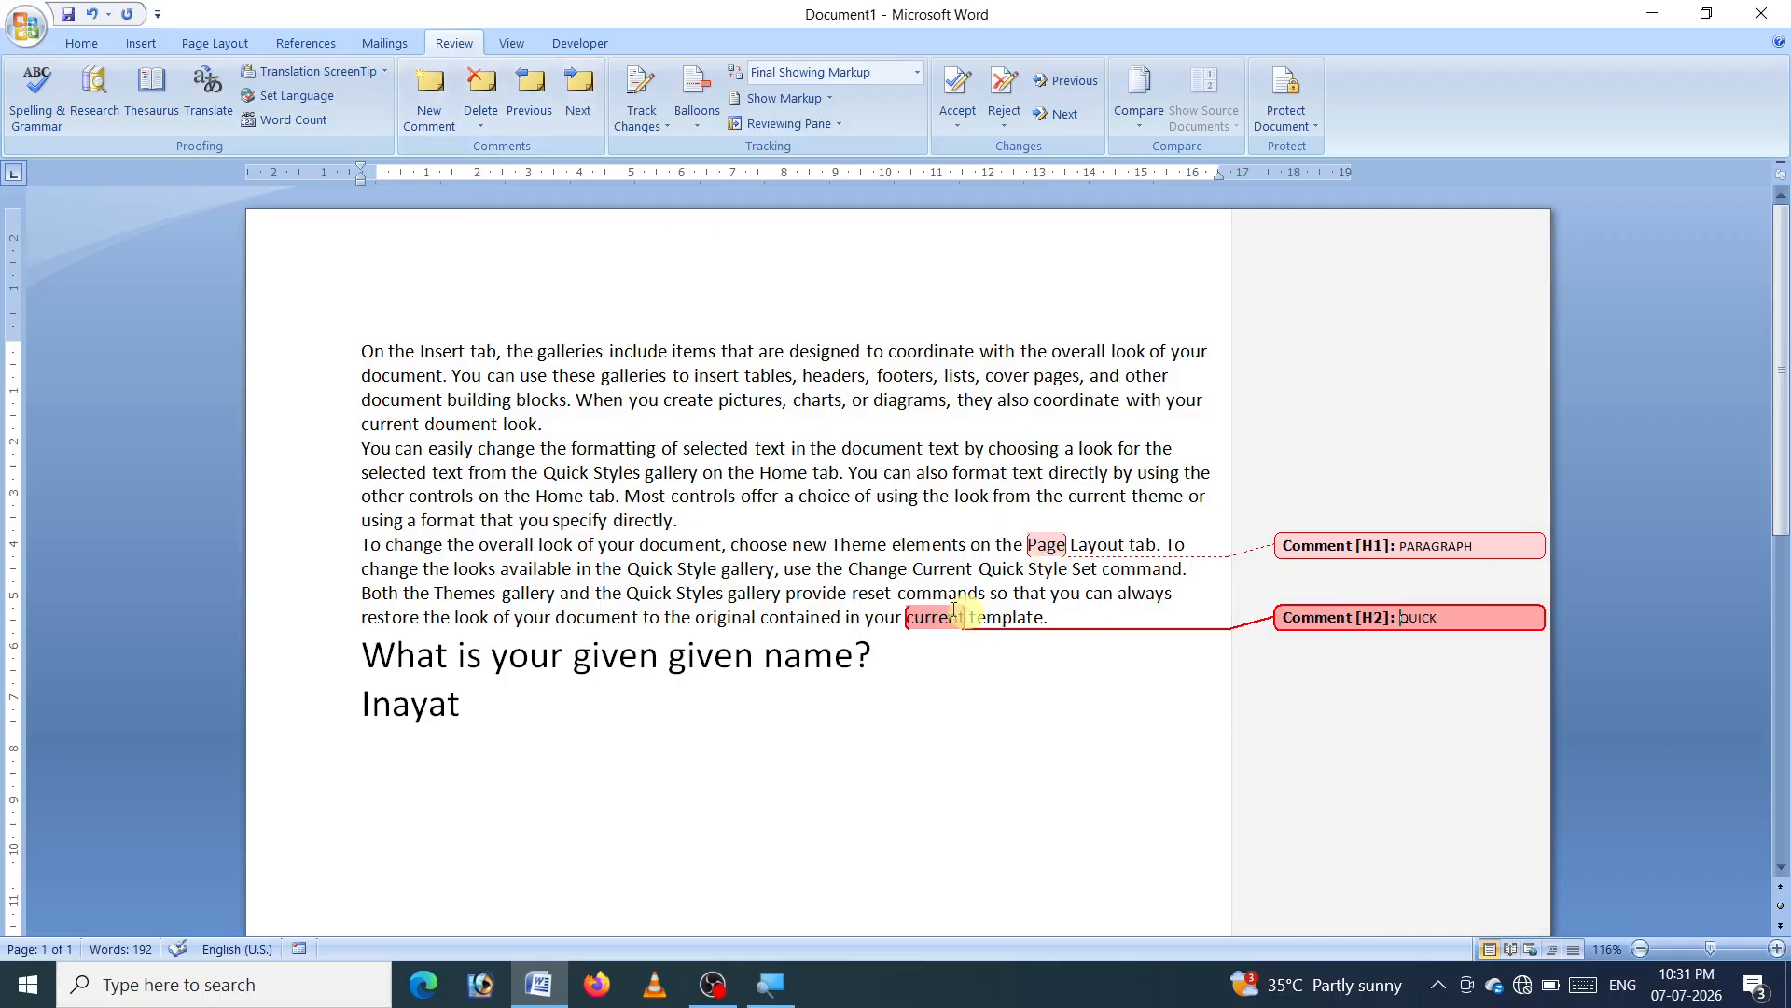
{"action": "left_click", "coordinate": [755, 496]}
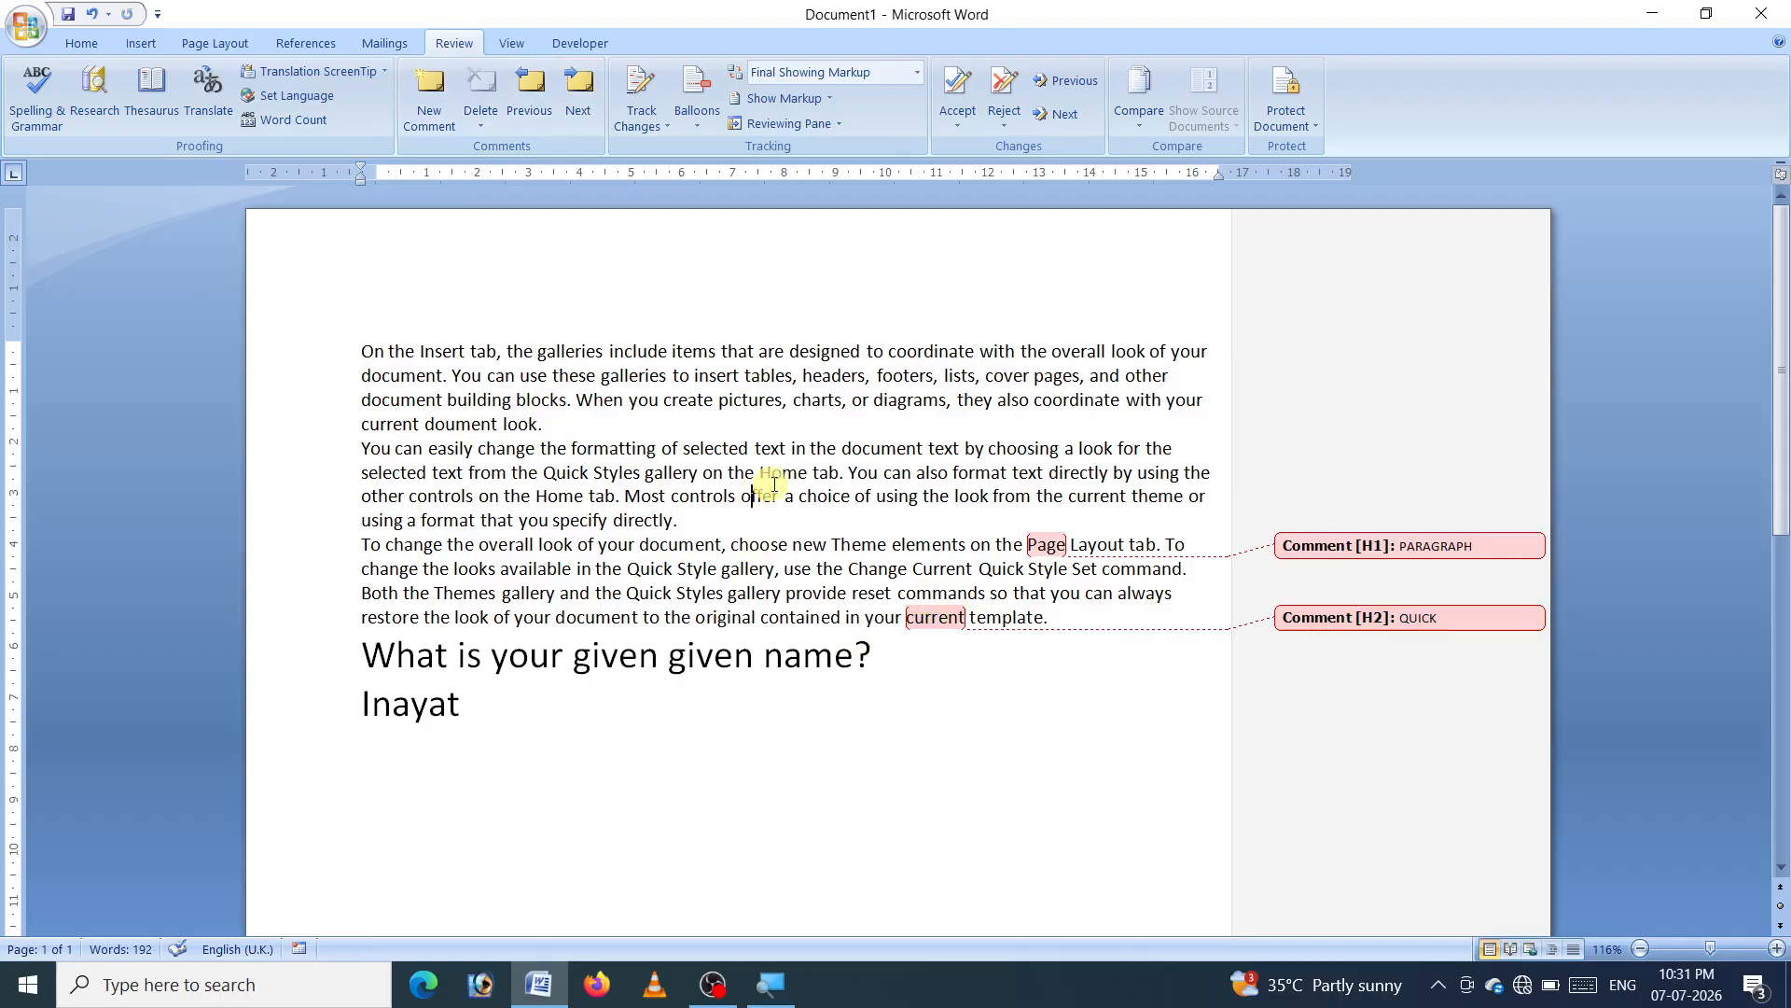